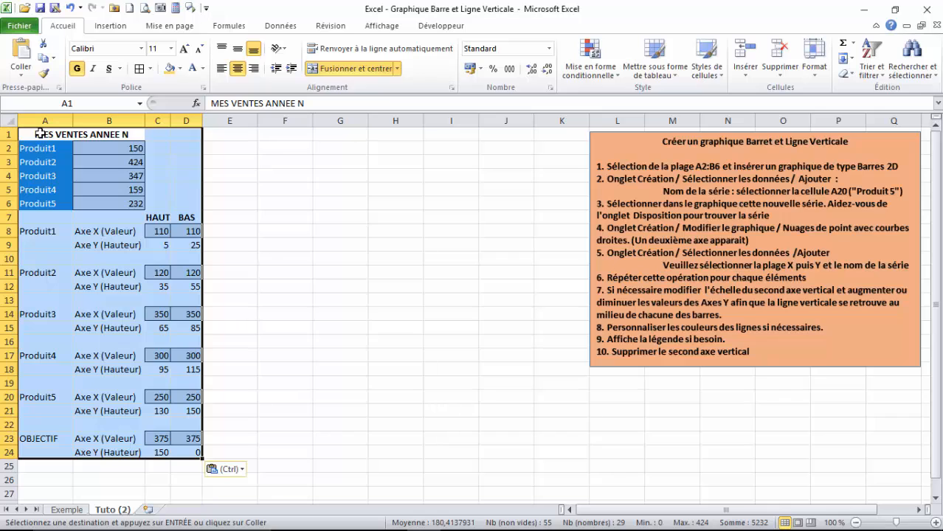
Step: Review the finished bar chart on the Exemple sheet and return to the Tuto (2) sheet
left_click(275, 199)
left_click(233, 175)
left_click(279, 148)
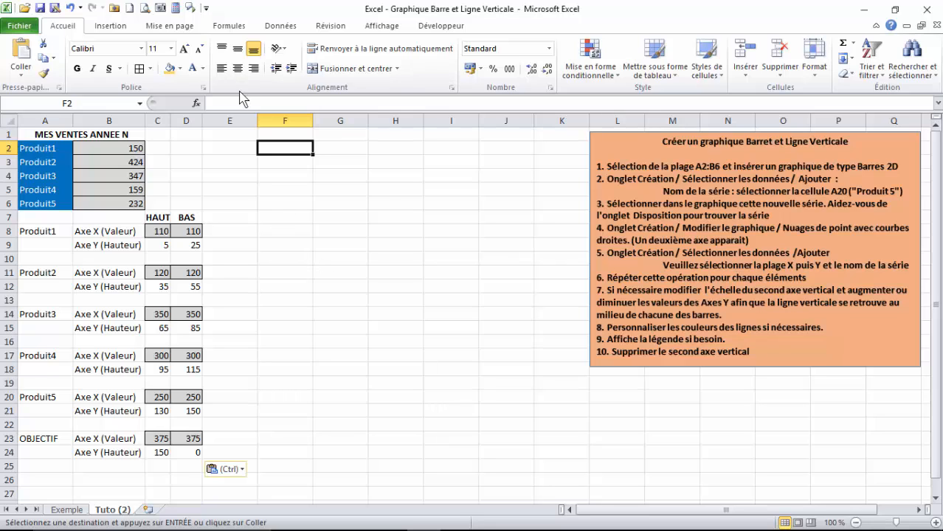
left_click(318, 164)
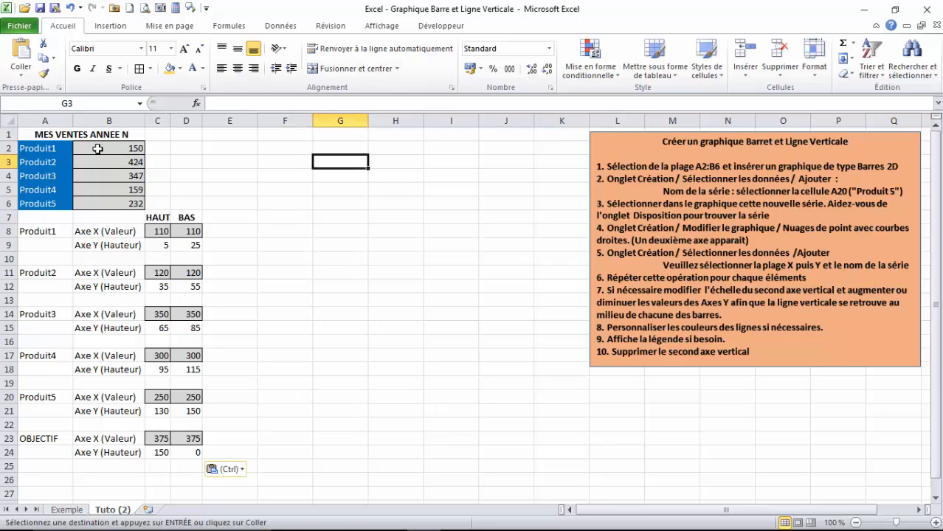
left_click(72, 510)
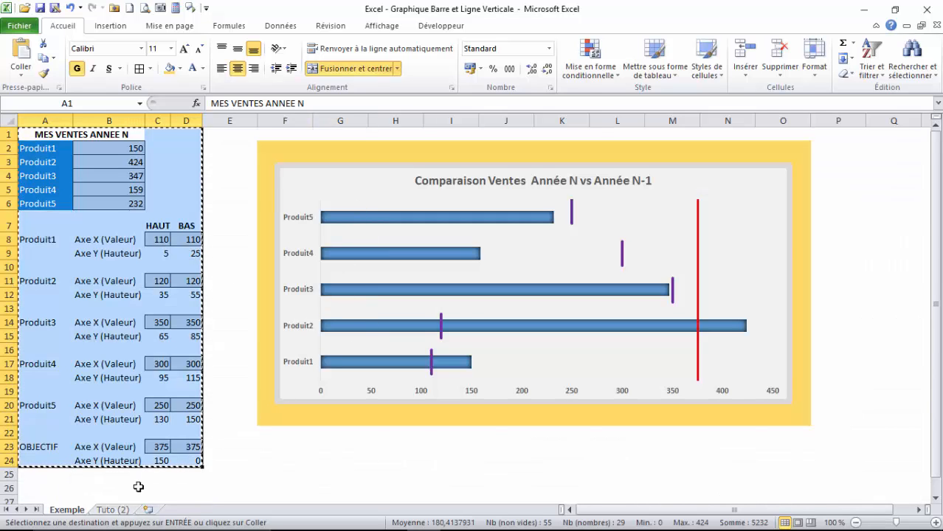
left_click(115, 510)
Step: Insert a clustered 2D bar chart from the product sales range A2:B6
left_click_drag(50, 148, 119, 203)
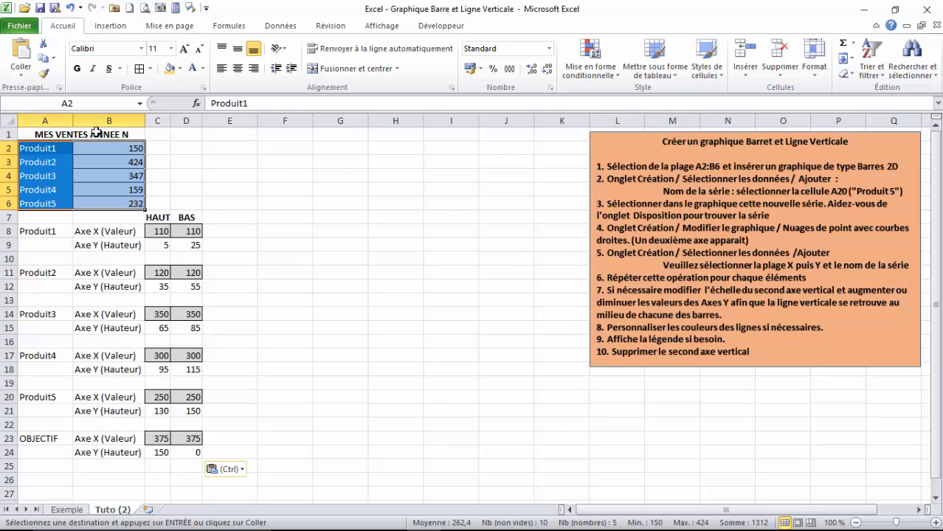
left_click(115, 27)
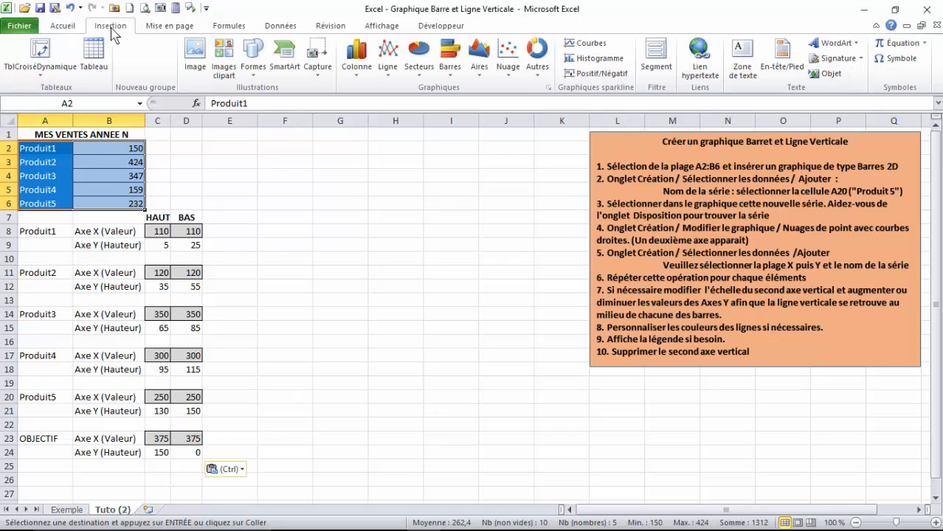
left_click(449, 70)
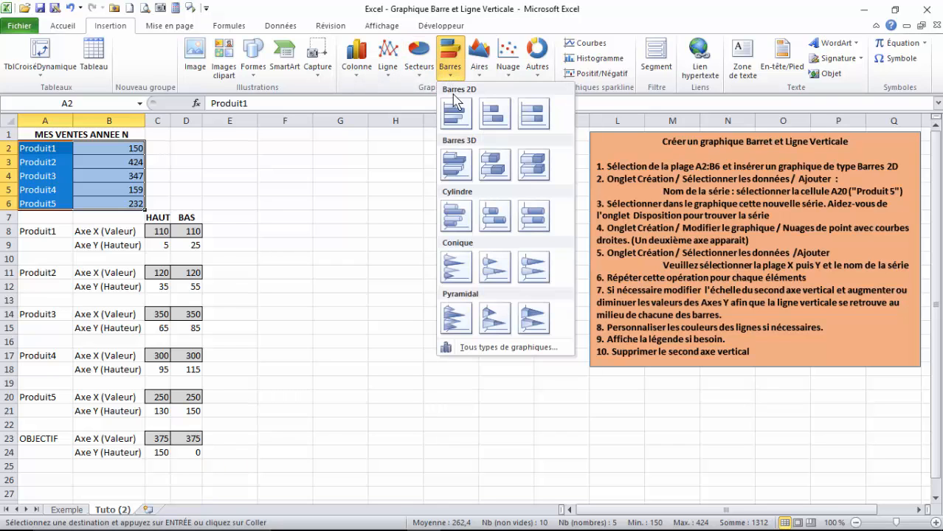
left_click(455, 107)
Step: Move the chart beside the sales table and widen it to reach the orange instructions box
left_click_drag(447, 225, 343, 142)
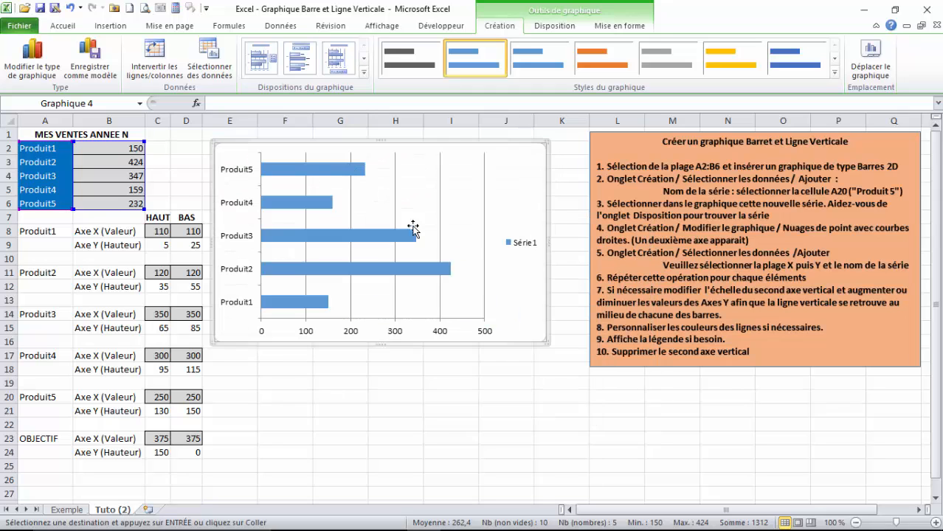
left_click_drag(549, 239, 580, 239)
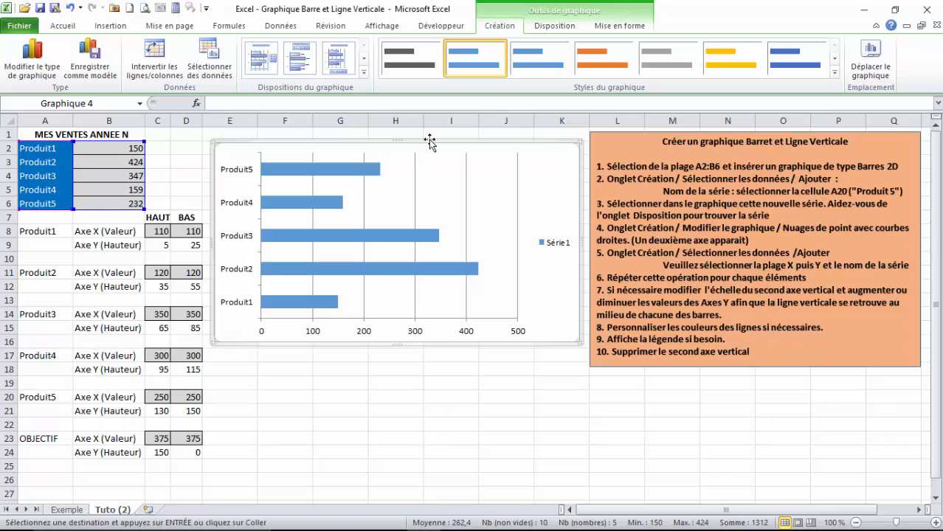
left_click_drag(430, 140, 432, 142)
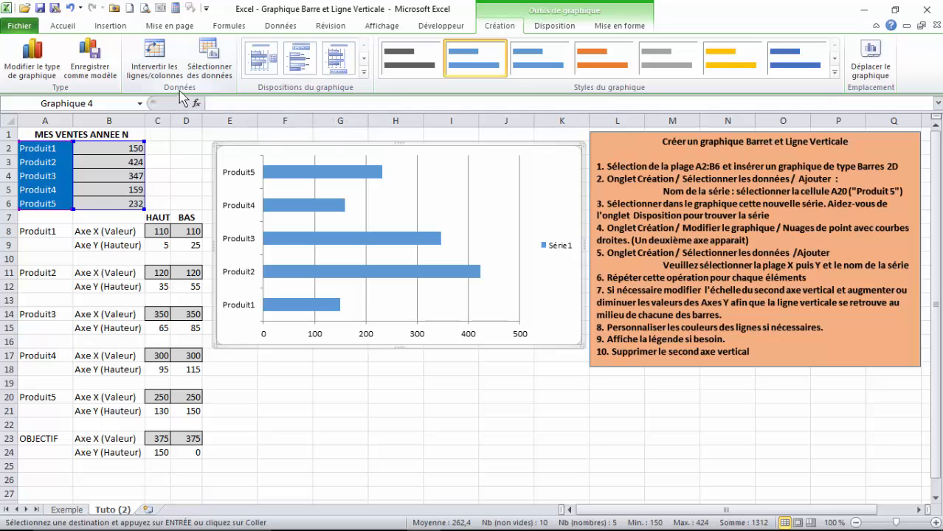
Step: Add a new data series to the chart, taking its name from cell A20 (Produit5) and keeping the default values
left_click(211, 65)
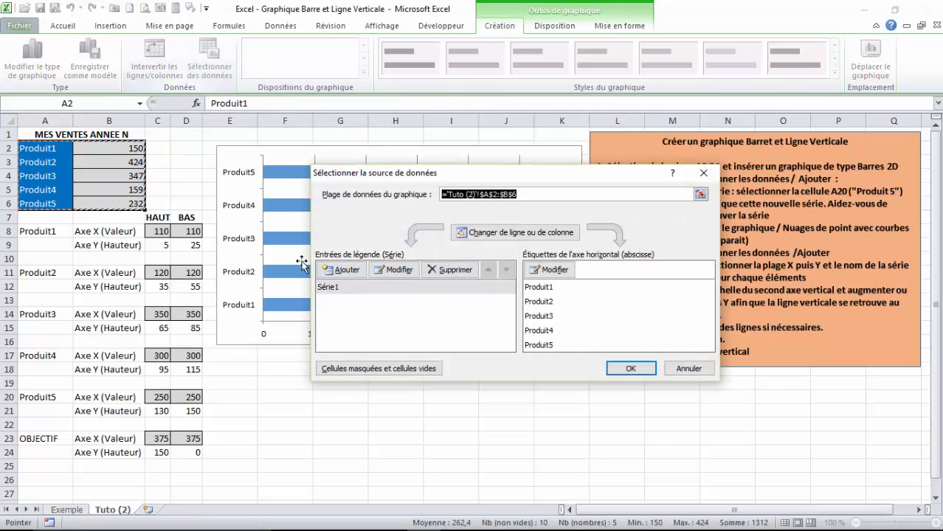
left_click(348, 270)
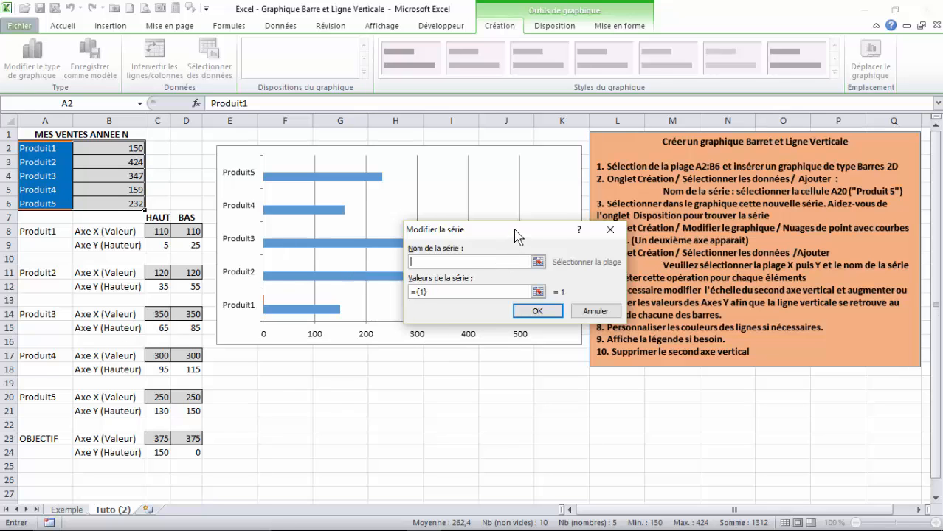
left_click_drag(515, 228, 521, 234)
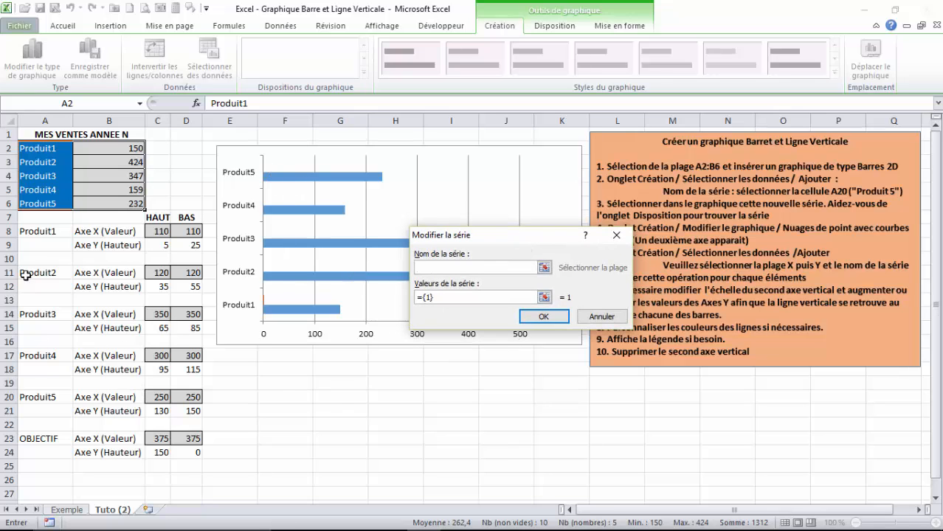
left_click(38, 396)
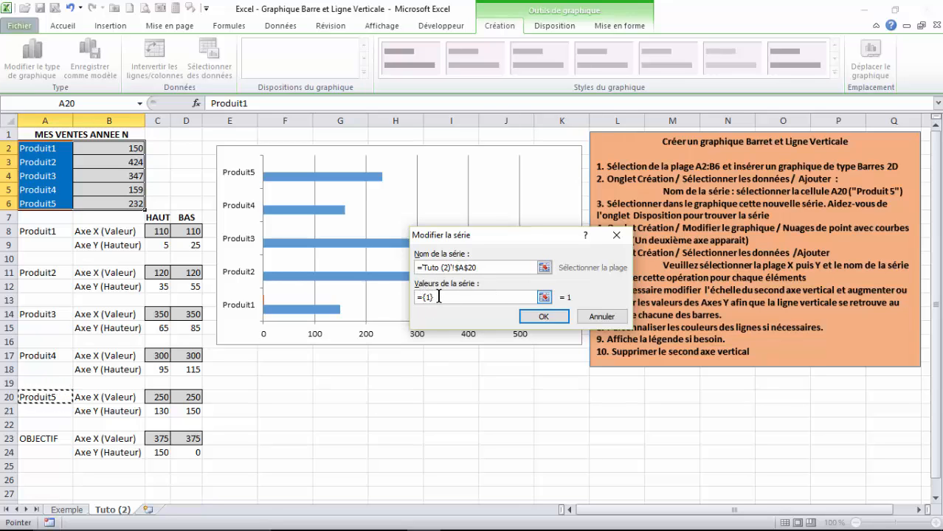
left_click(543, 316)
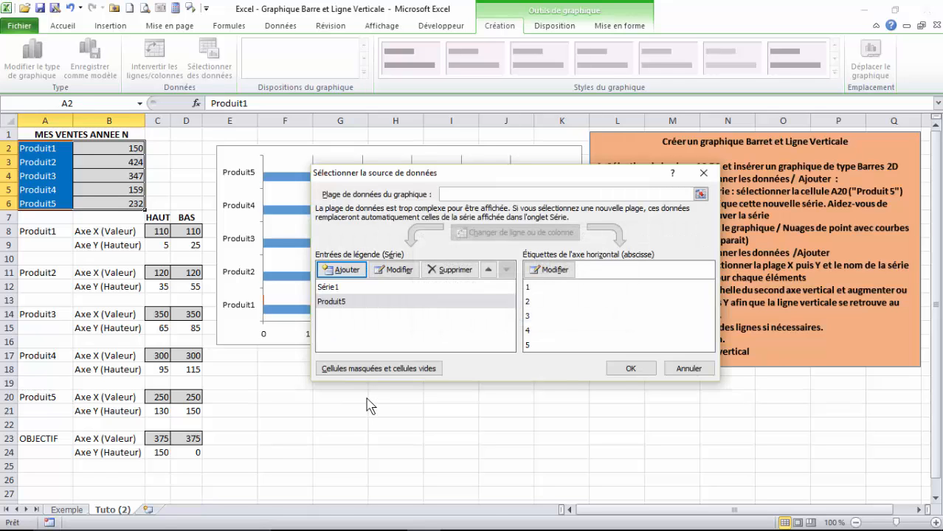
left_click(625, 371)
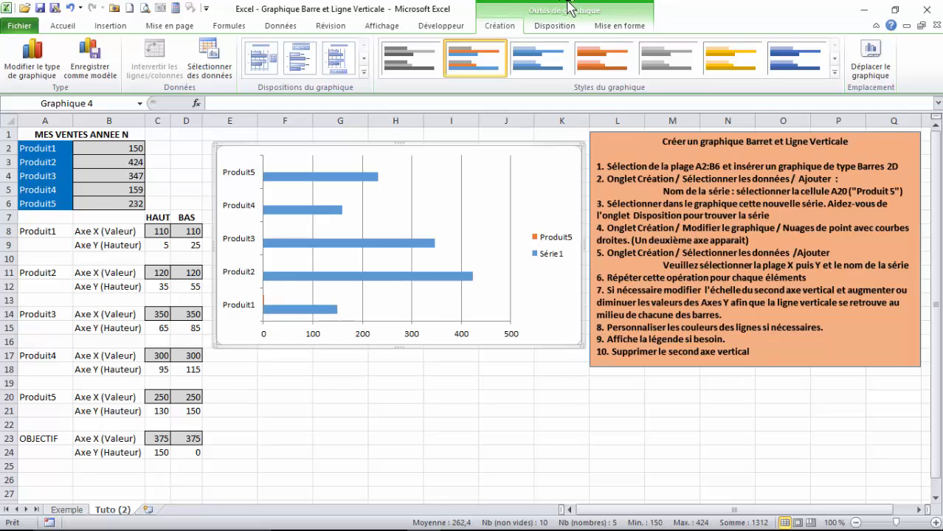
Step: Change the chart type of the Produit5 series to an XY scatter with straight lines and no markers
left_click(559, 24)
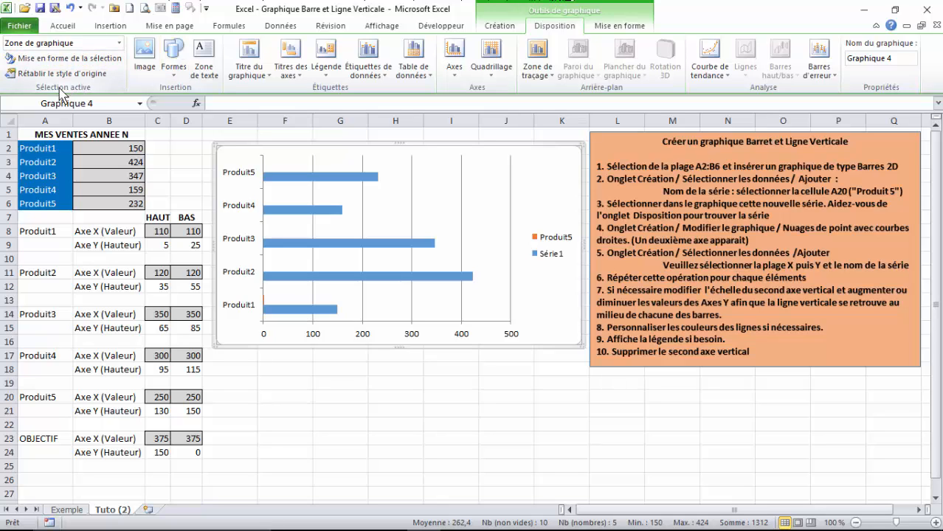
left_click(118, 43)
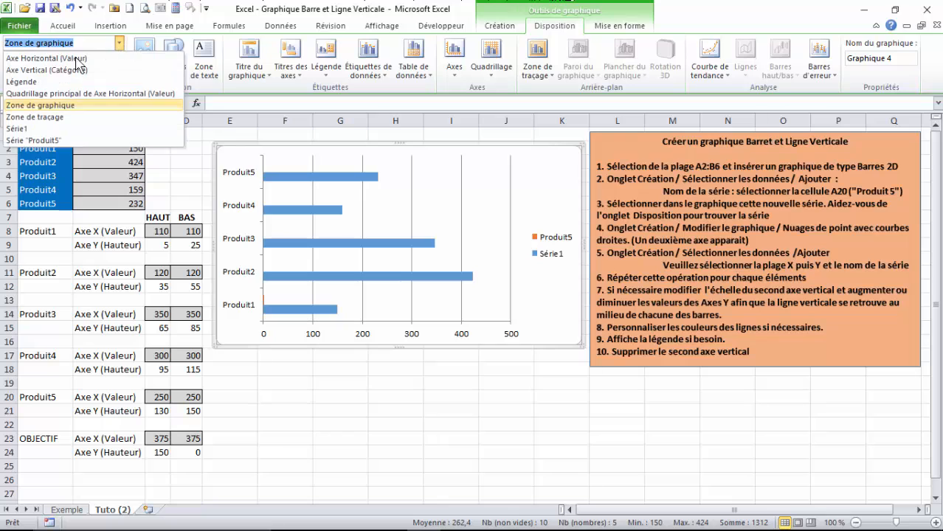
left_click(44, 141)
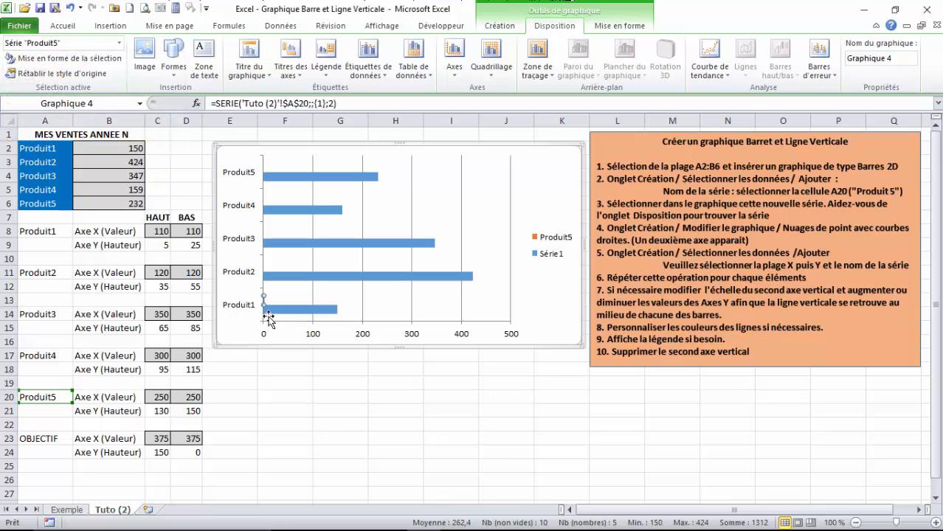
mouse_move(266, 309)
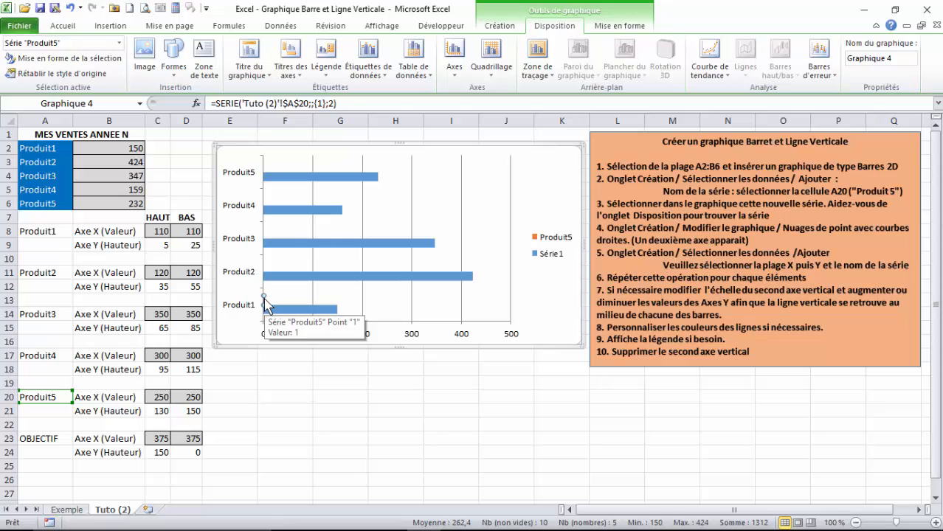
left_click(509, 27)
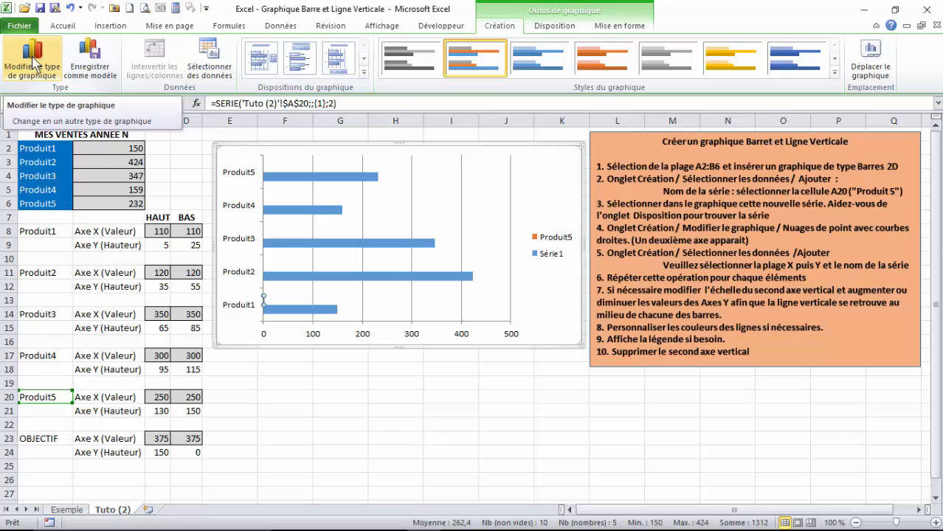
left_click(40, 73)
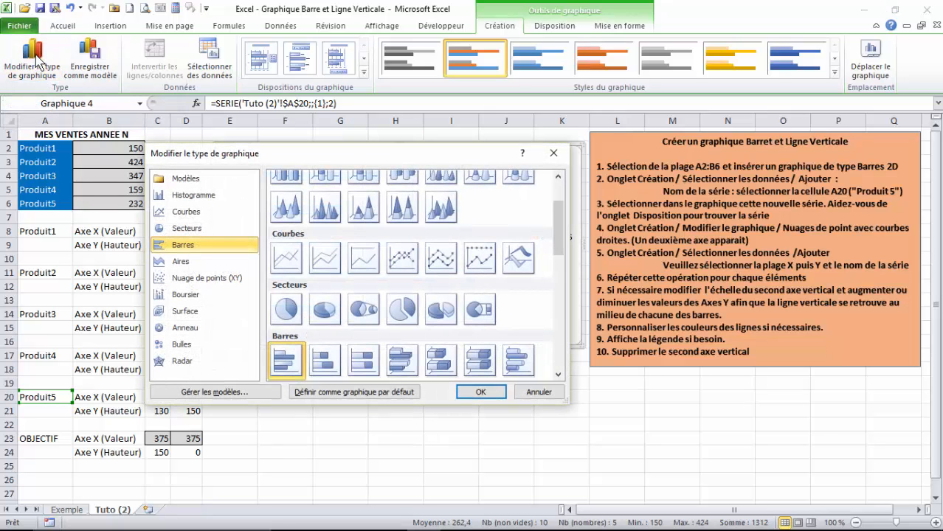
left_click(195, 284)
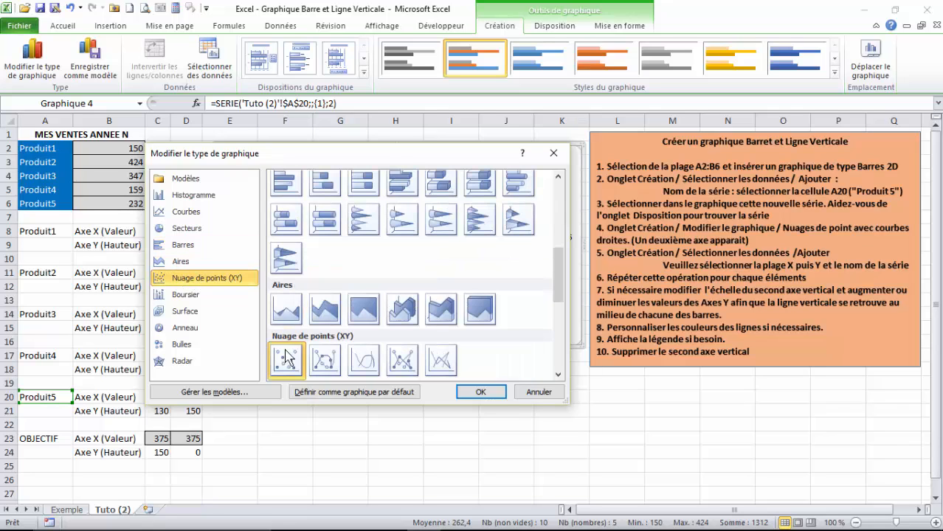
left_click(445, 367)
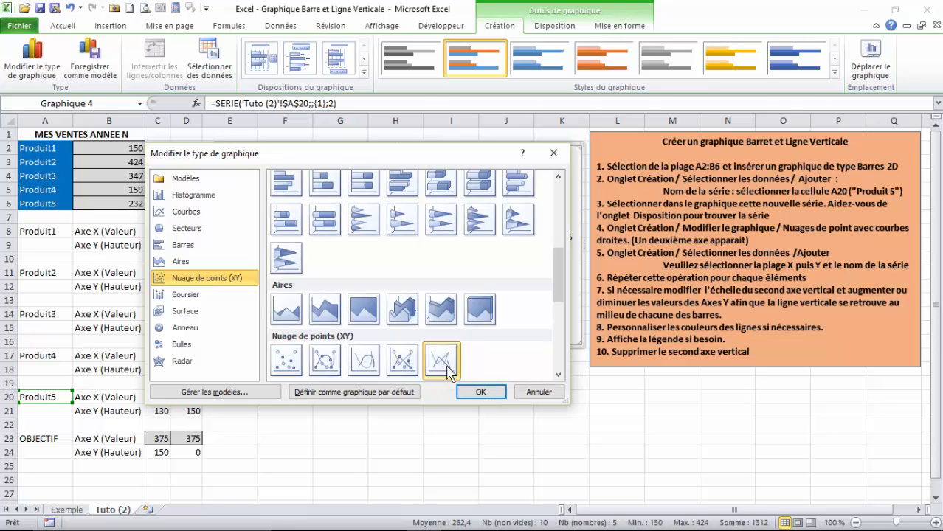
left_click(477, 392)
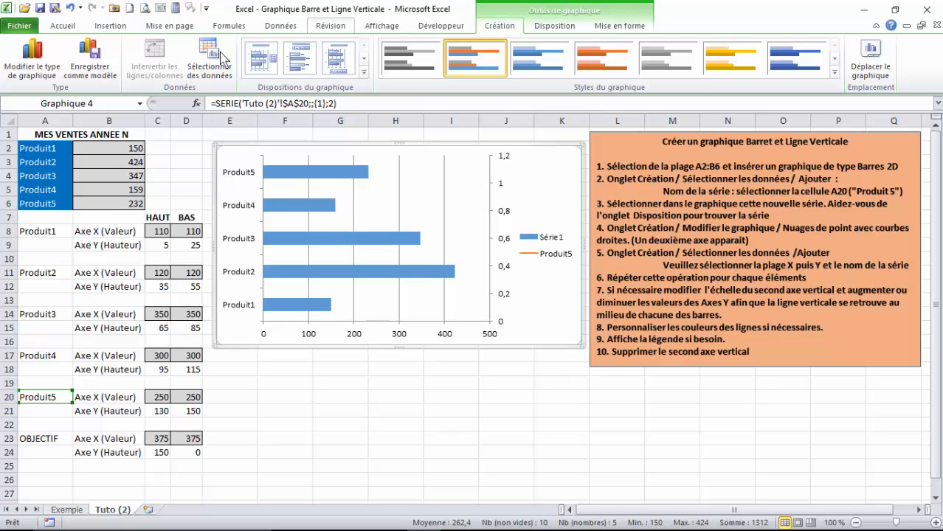
Step: Select the Produit5 series among the chart's elements
left_click(553, 25)
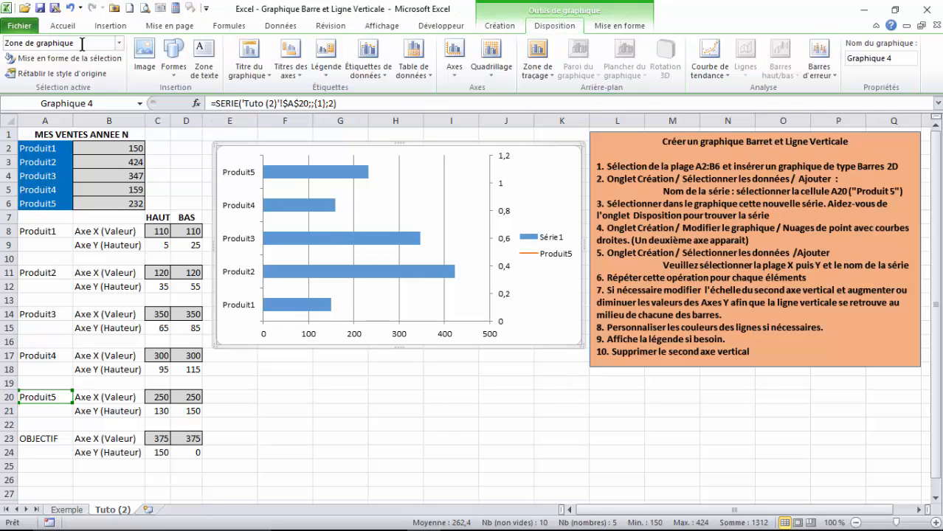
left_click(118, 43)
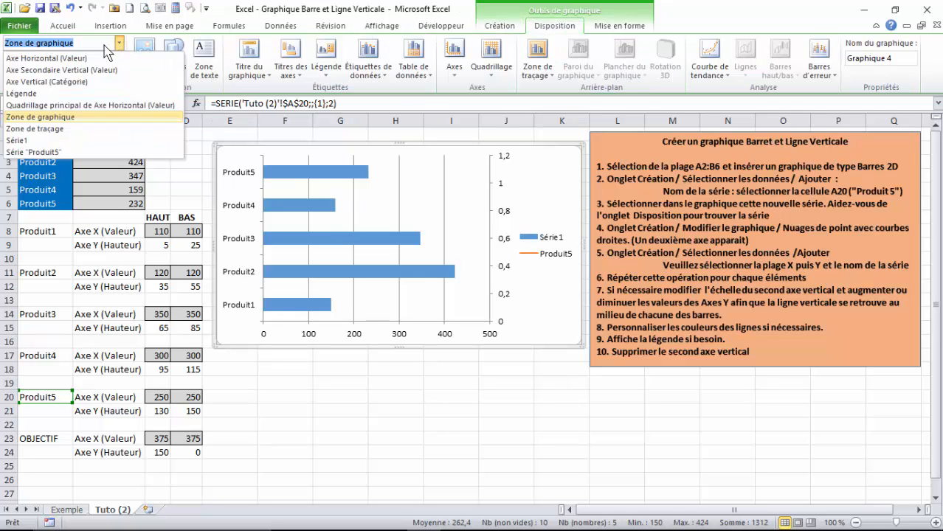
left_click(48, 153)
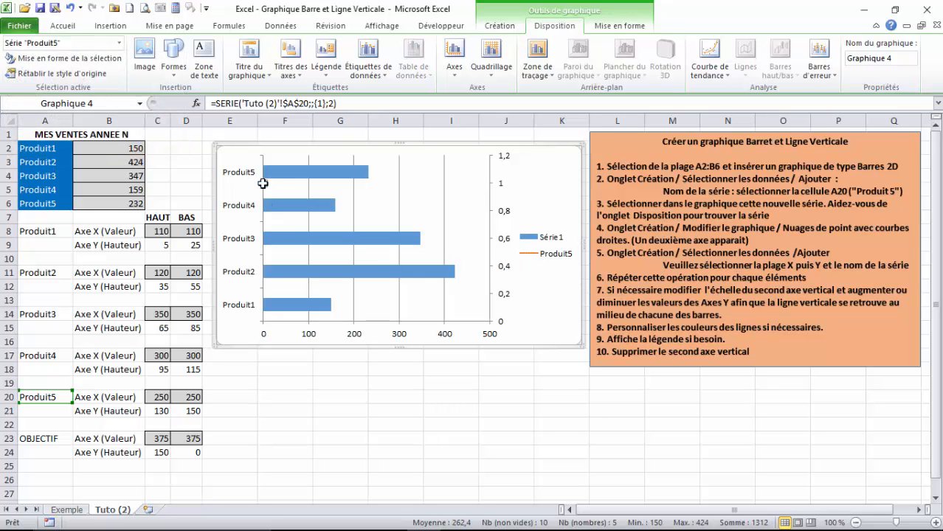
mouse_move(264, 184)
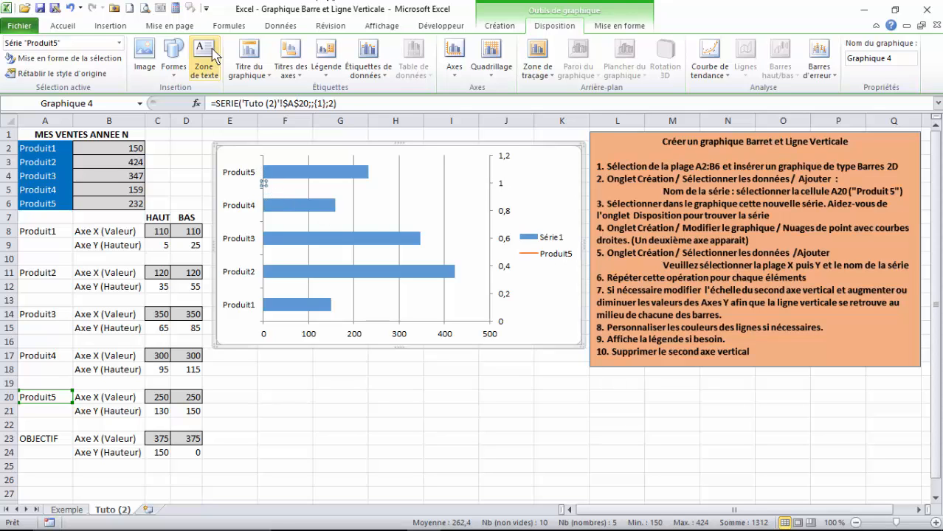
Step: Edit the Produit5 series in the chart's data source and set its X values to C20:D20
left_click(499, 25)
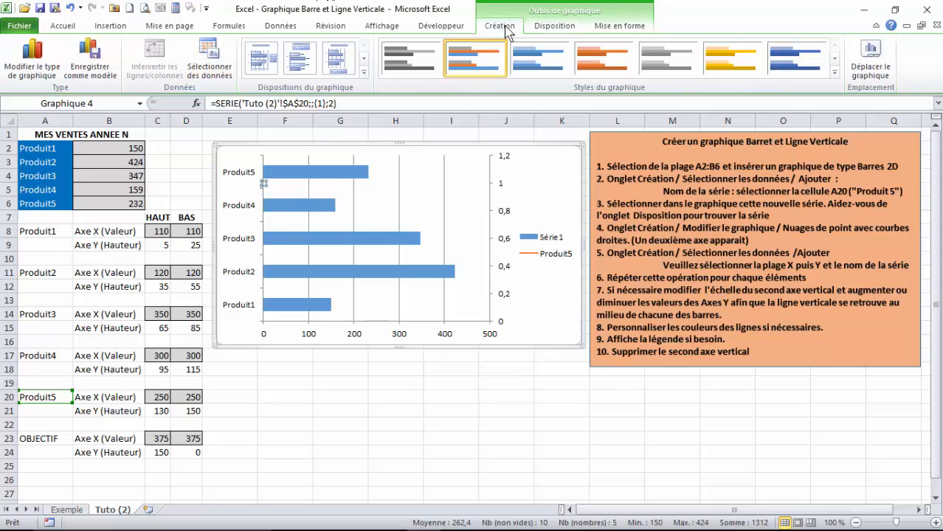
left_click(211, 57)
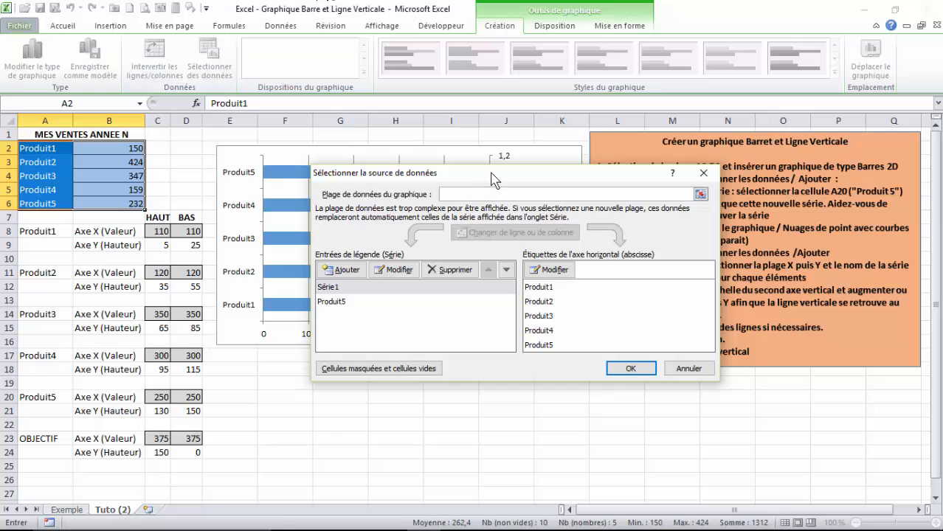
left_click_drag(490, 172, 574, 150)
left_click(422, 284)
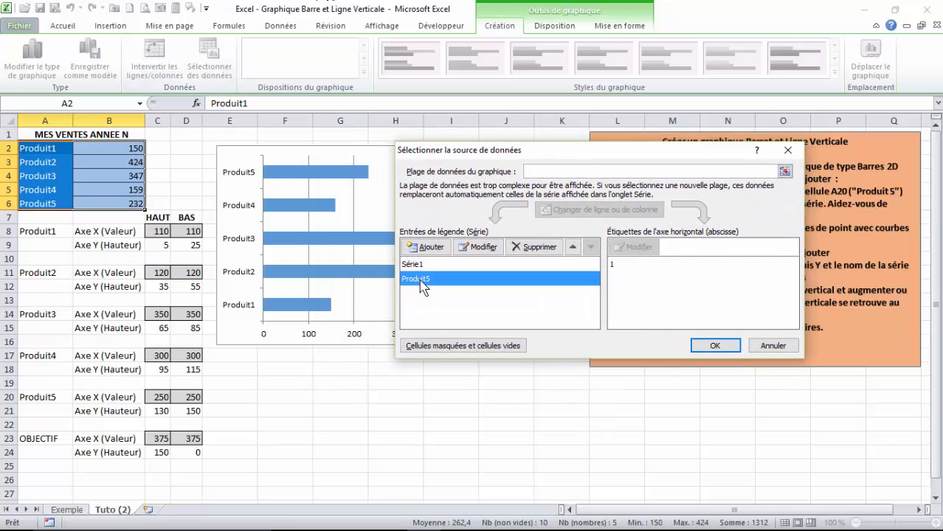
left_click(479, 247)
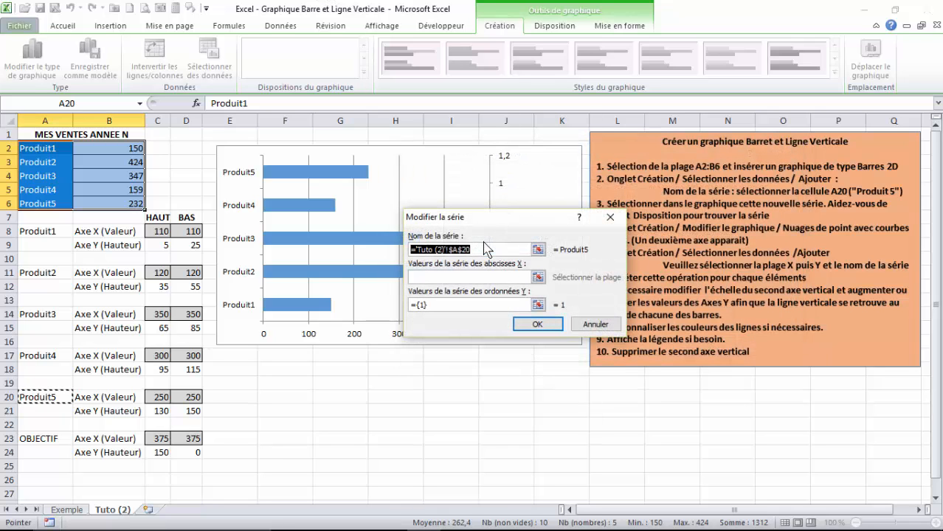
left_click_drag(500, 216, 471, 336)
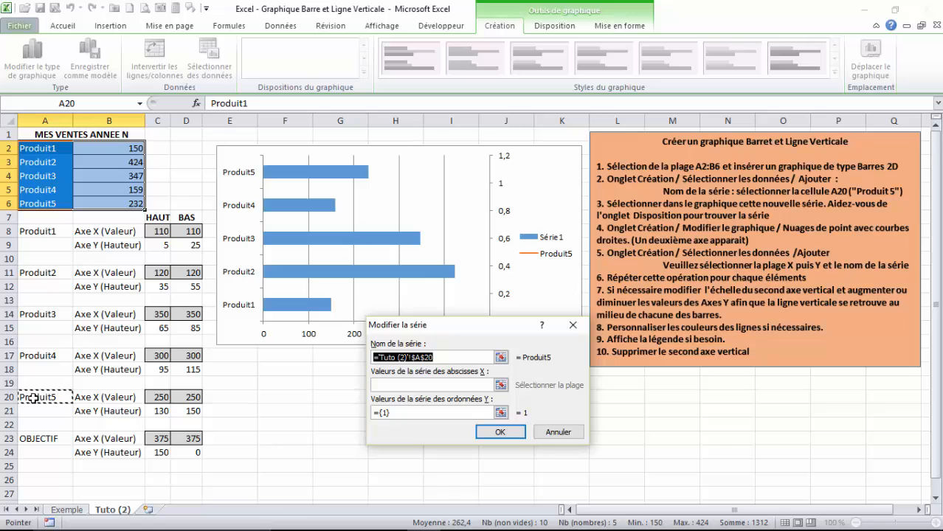
left_click(501, 385)
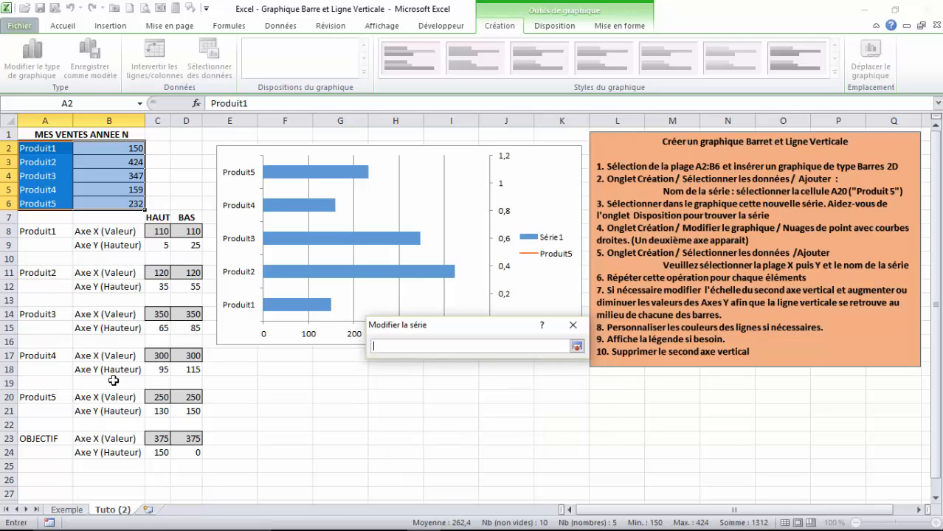
left_click_drag(157, 398, 186, 398)
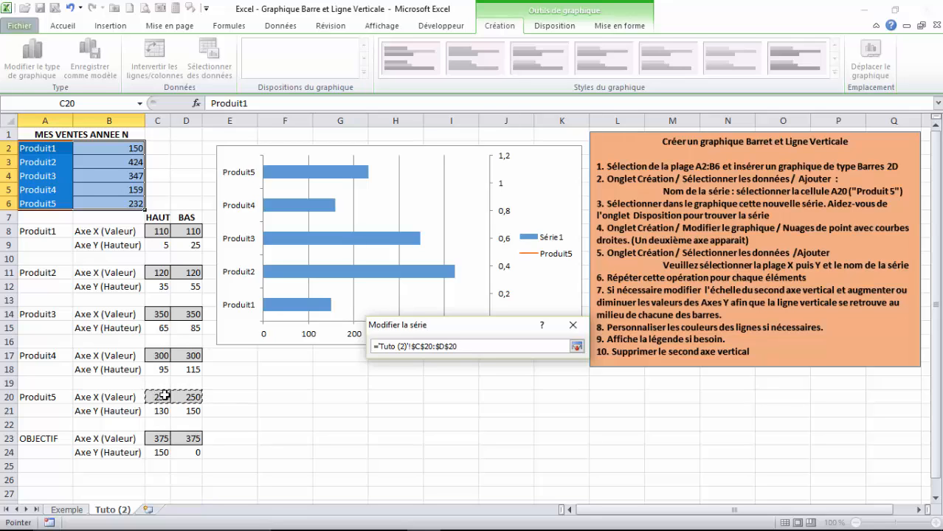
left_click(576, 346)
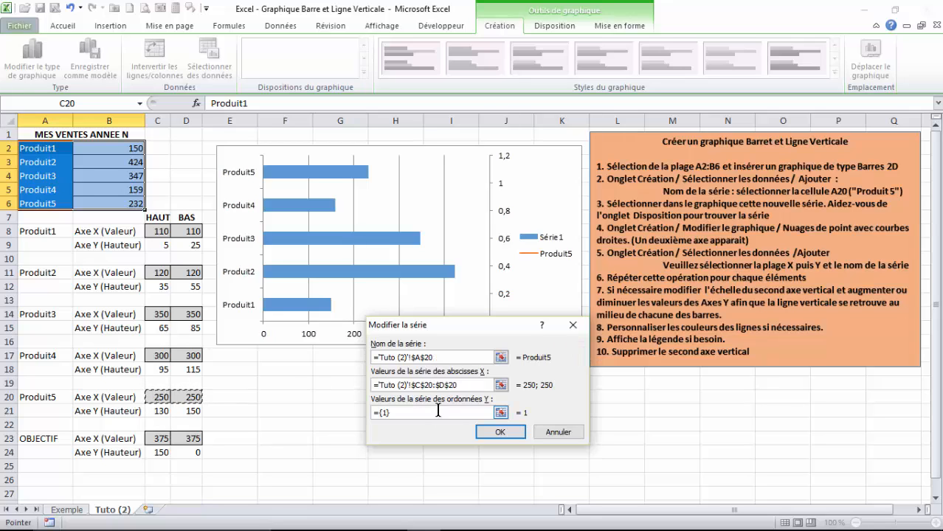
Step: Set the Y values of the Produit5 series to C21:D21 and apply the data source changes
left_click(501, 413)
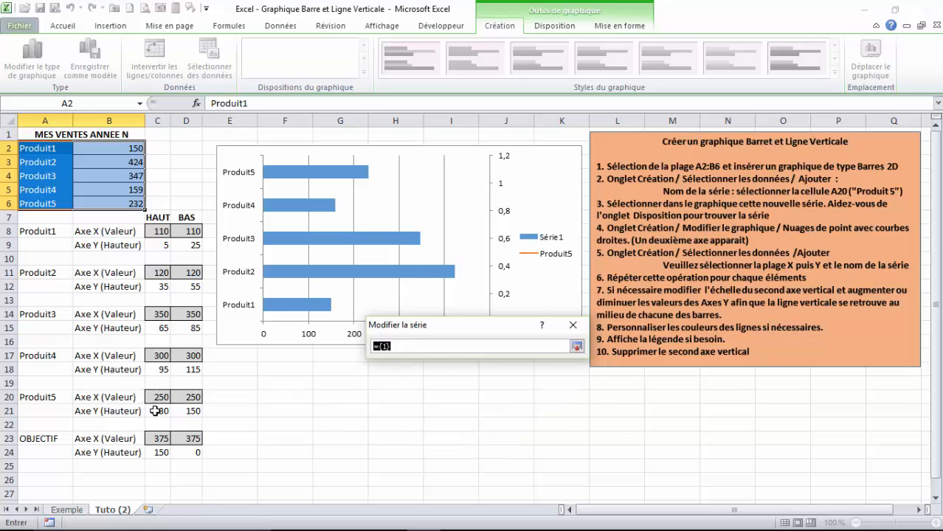
left_click_drag(155, 410, 187, 413)
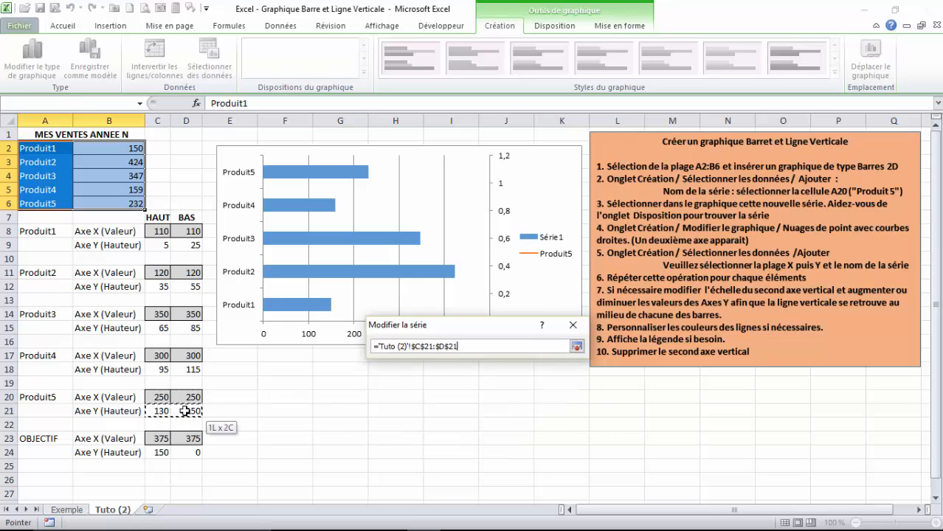
left_click(576, 347)
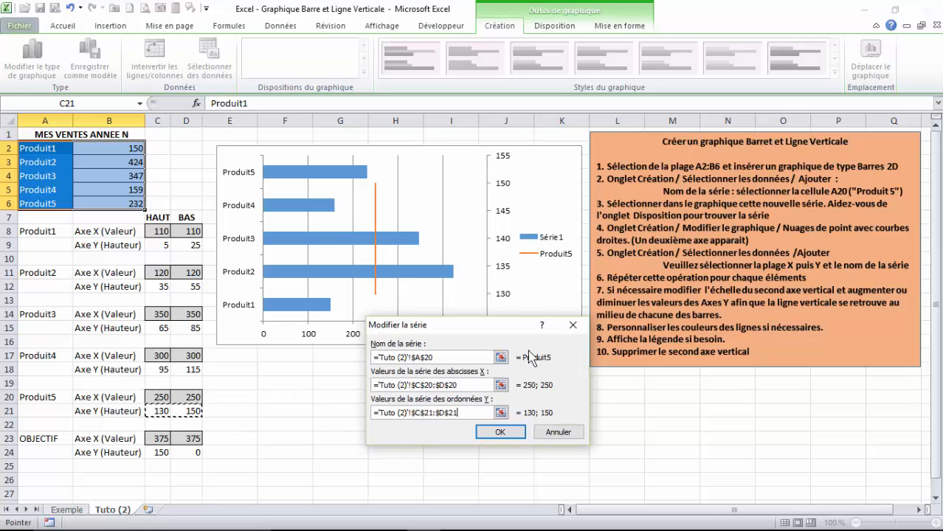
left_click(499, 433)
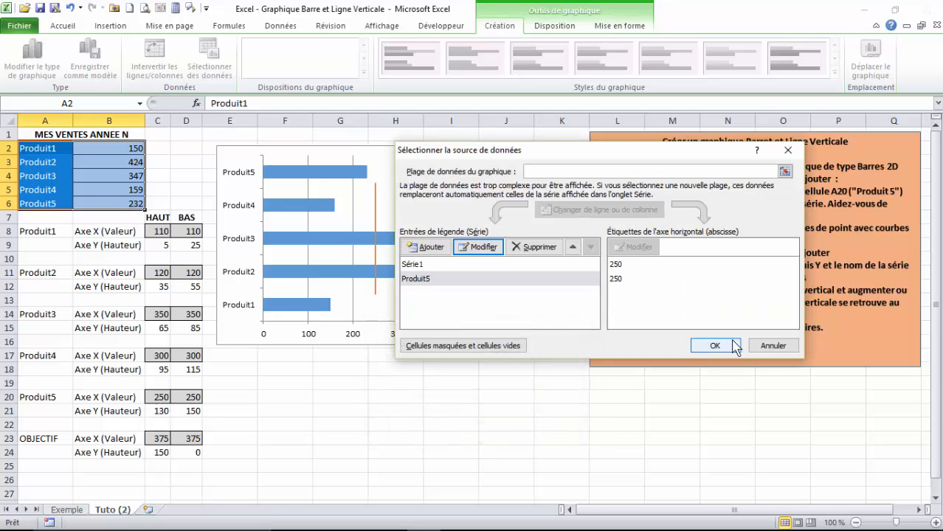
left_click(730, 346)
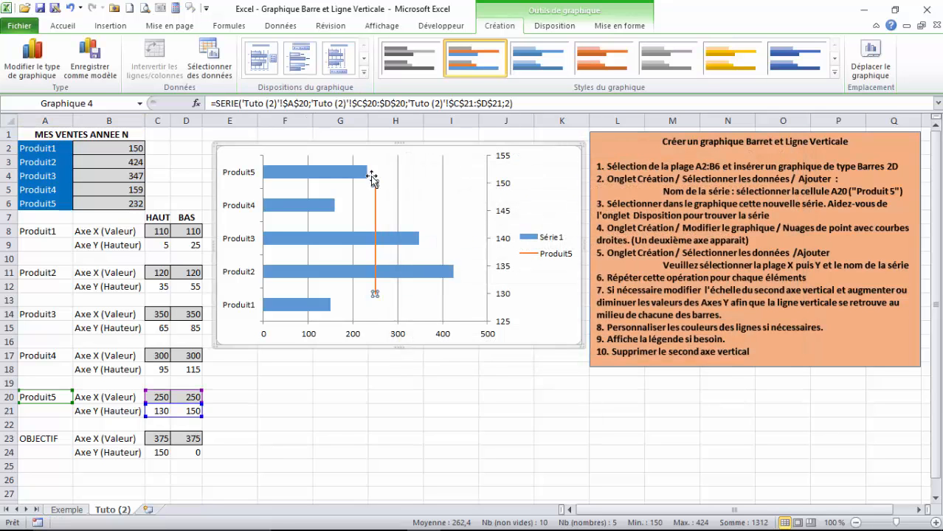
Step: Change the Produit5 BAS height in cell D21 to 155
mouse_move(372, 294)
mouse_move(374, 180)
left_click(190, 411)
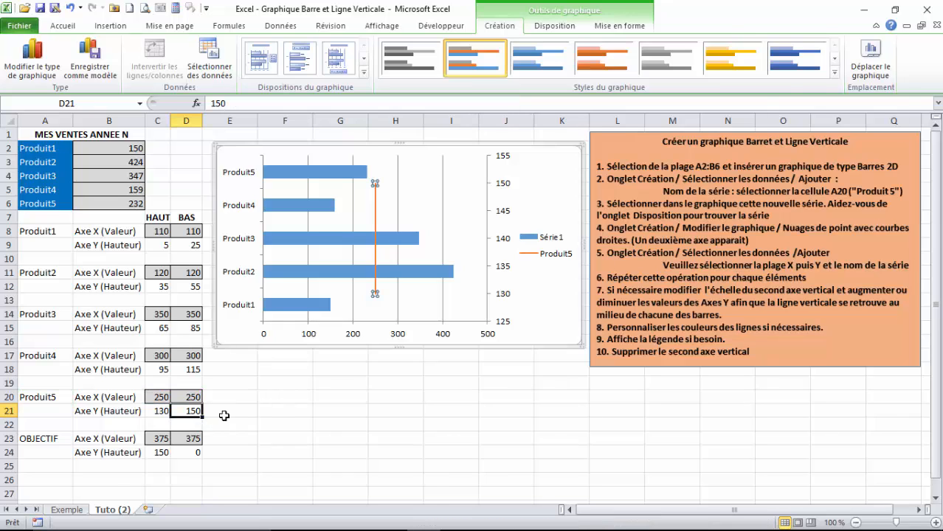
type("155")
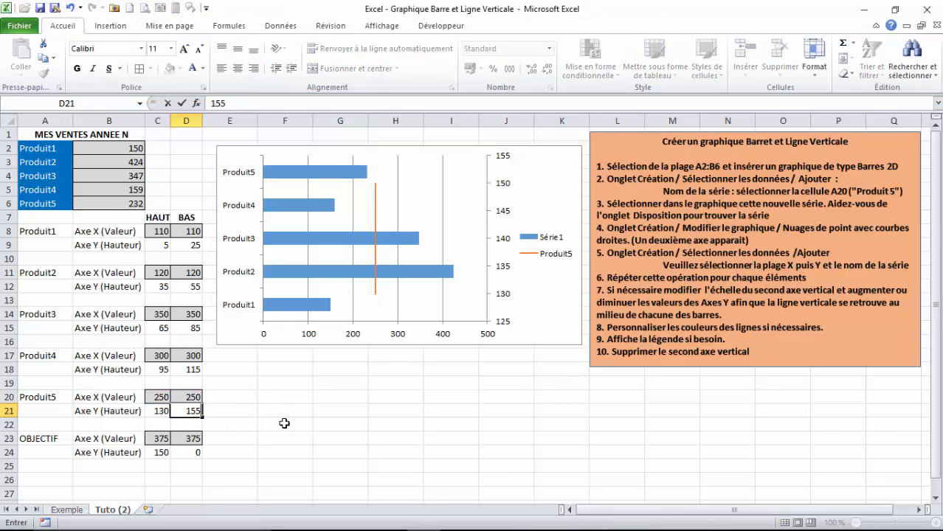
left_click(410, 304)
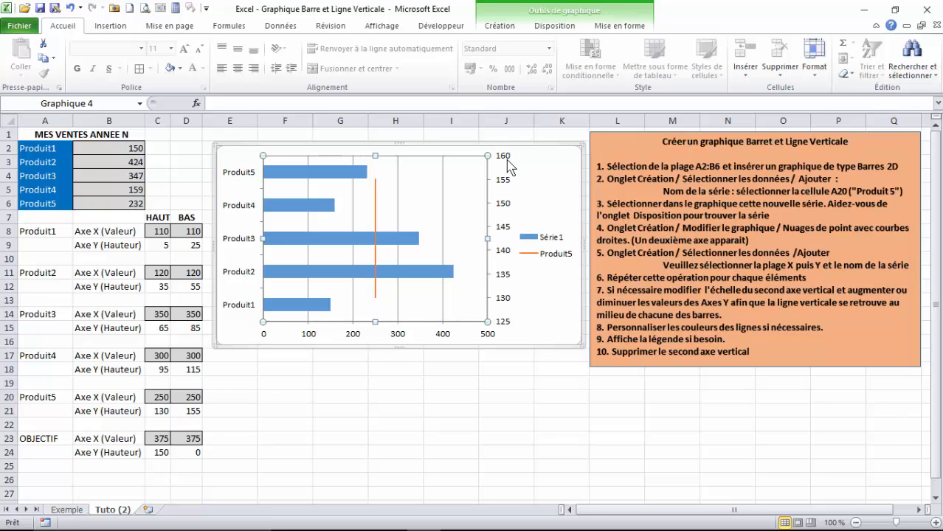
Step: Fix the scale of the chart's secondary vertical axis to a minimum of 0 and a maximum of 150
left_click(501, 185)
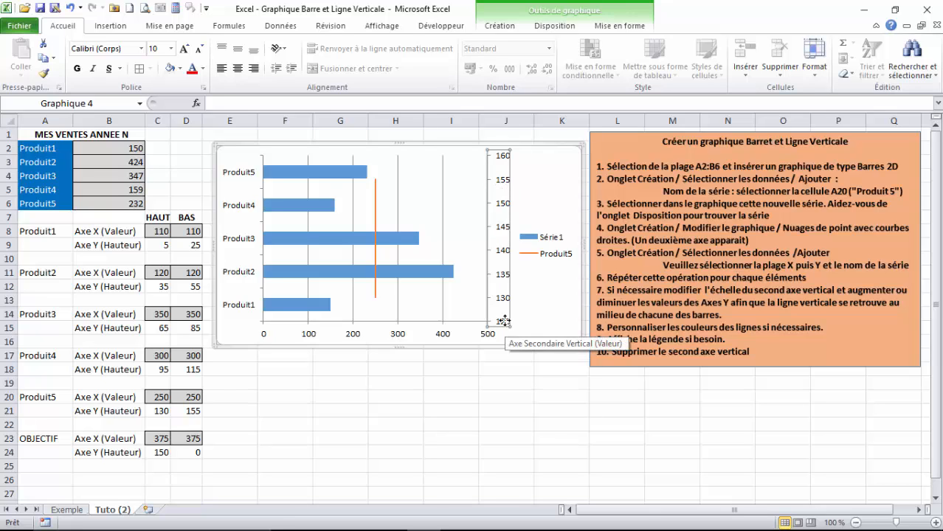
double_click(502, 184)
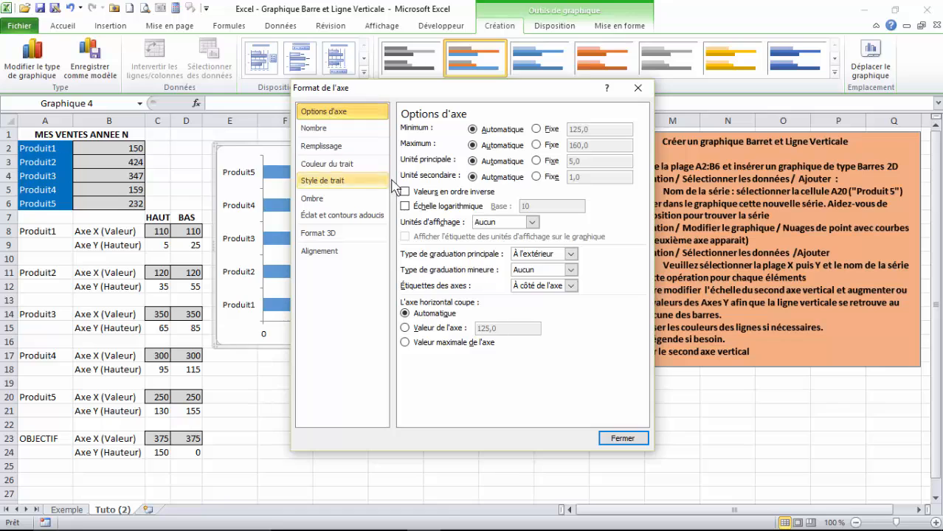
left_click(535, 129)
left_click_drag(605, 129, 550, 130)
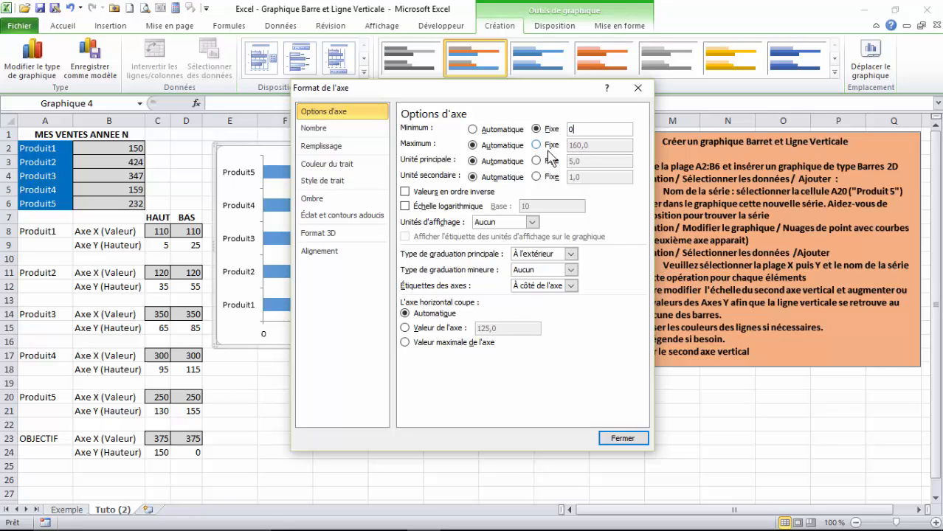
left_click(536, 145)
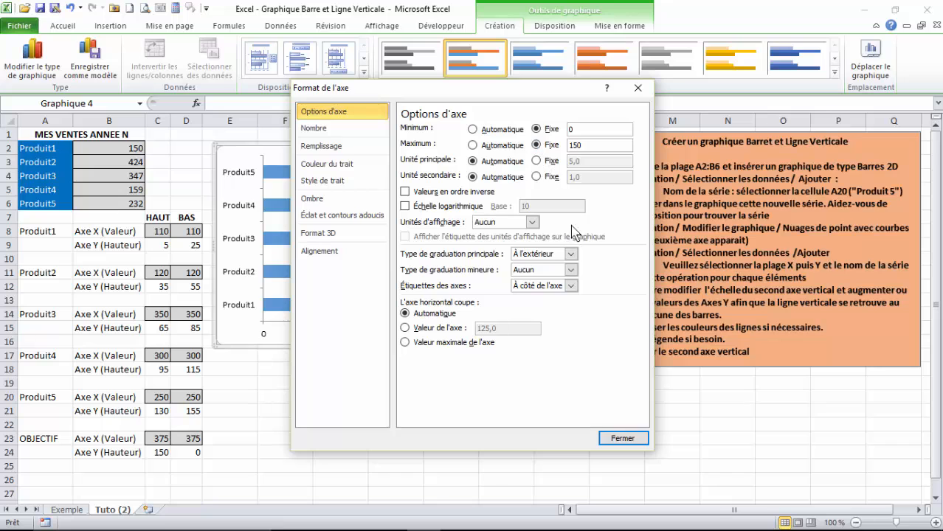
left_click(620, 443)
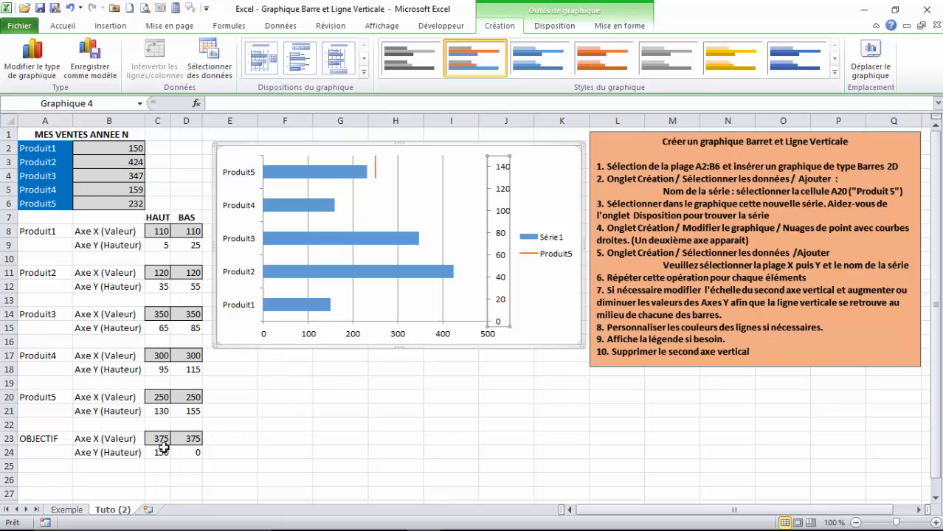
Step: Set the Produit5 BAS height in cell D21 to 150
left_click(161, 411)
left_click(186, 411)
left_click(156, 411)
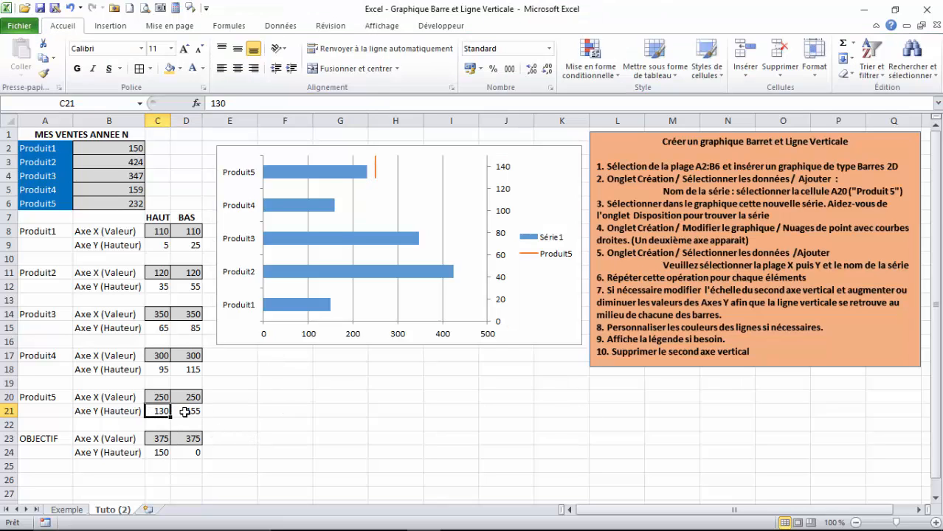
left_click(188, 410)
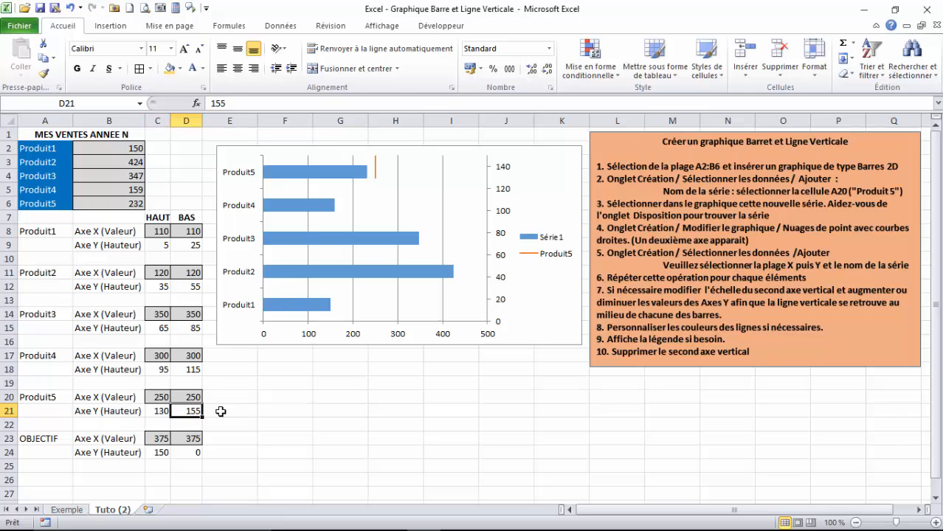
type("1")
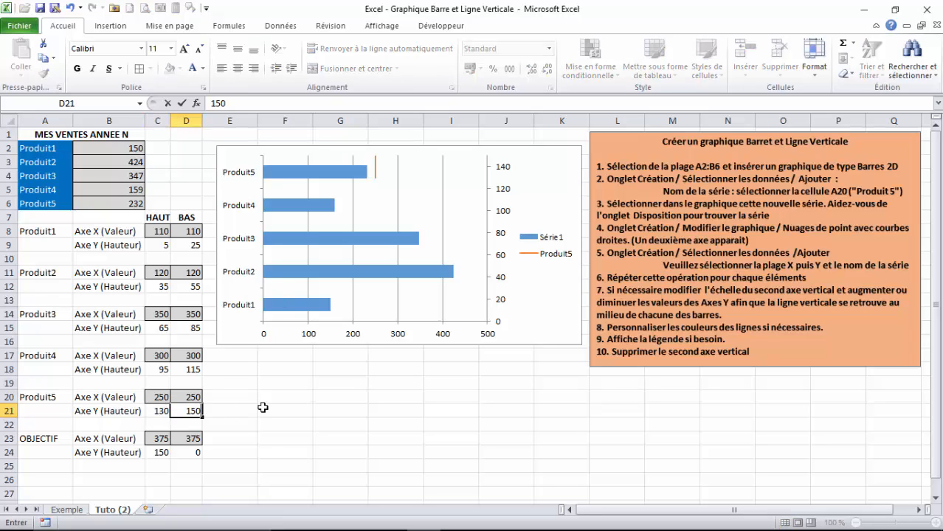
key("Return")
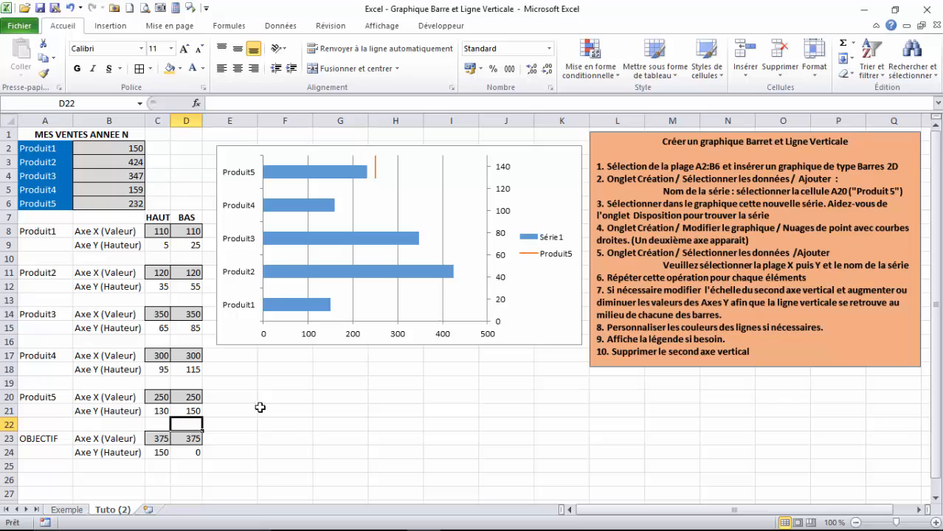
Step: Set the Produit5 line's Y heights to 125 in cell C21 and 145 in cell D21
left_click(189, 412)
left_click(160, 411)
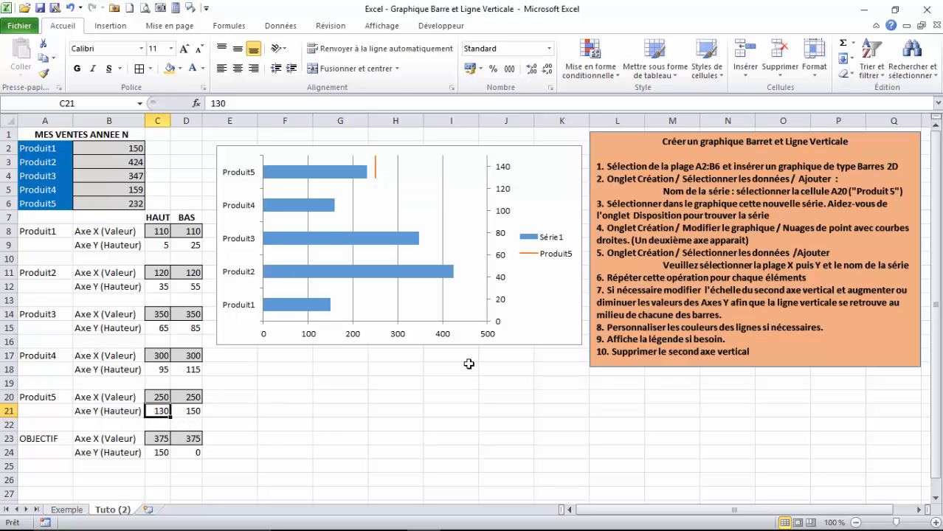
type("125")
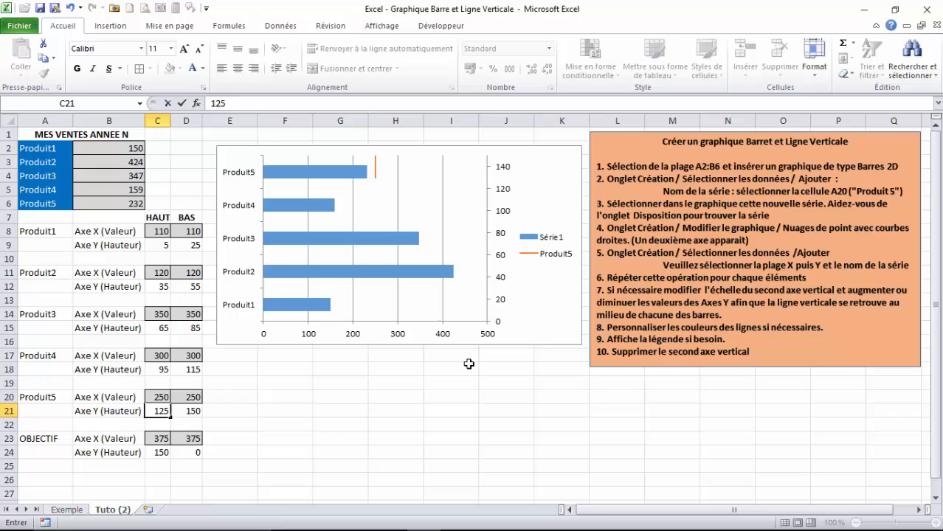
key("Return")
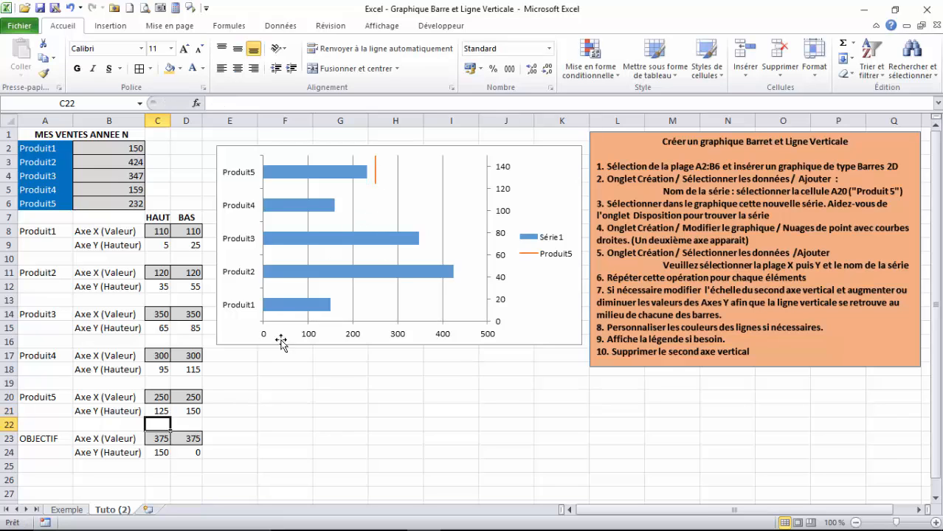
left_click(193, 412)
type("1")
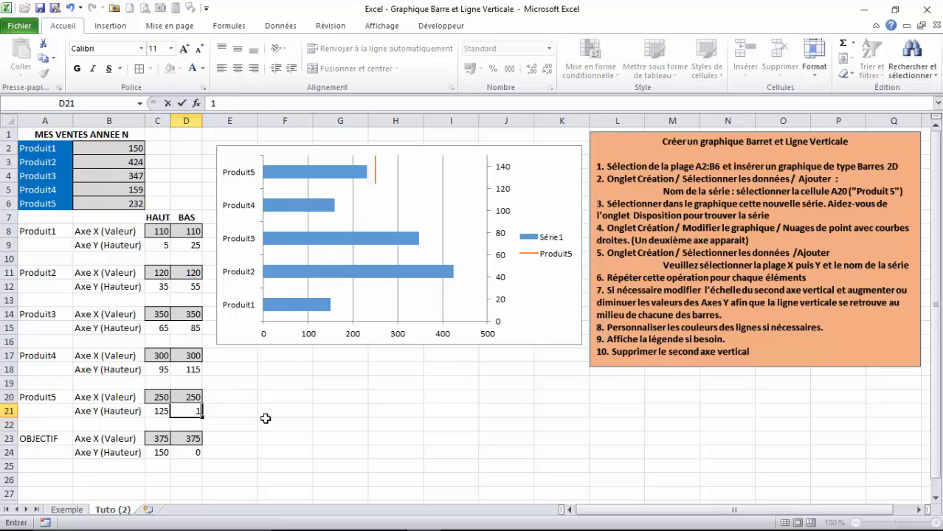
key("Return")
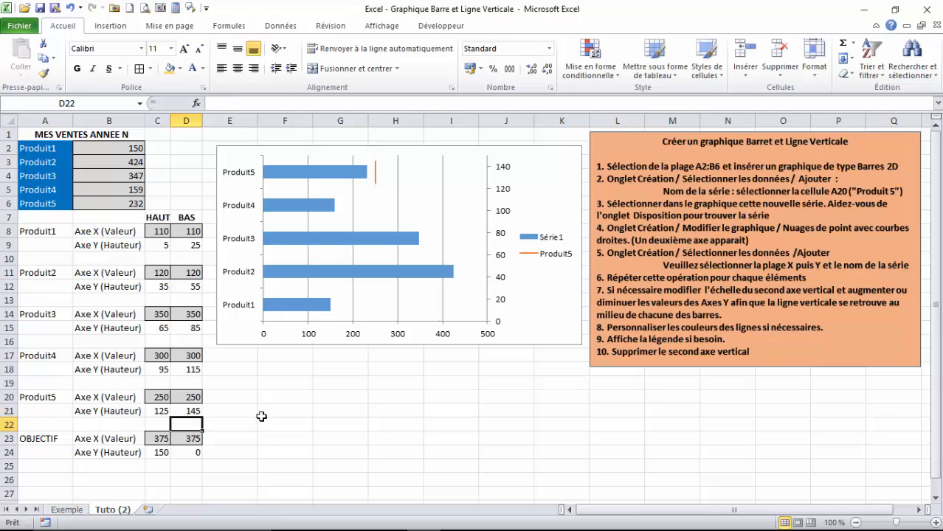
left_click(185, 411)
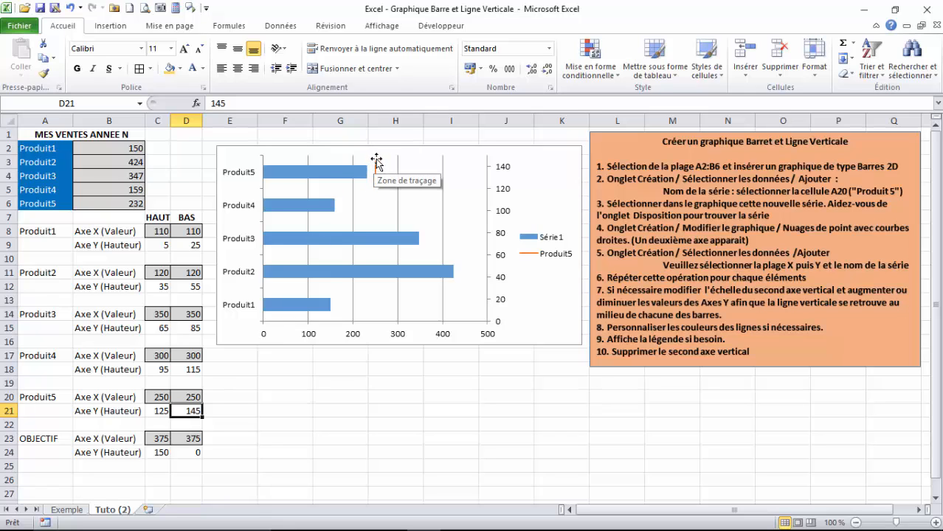
Step: Add a Produit4 series to the chart data, with its name from A17, X values from C17:D17 and Y values from C18:D18
left_click(162, 412)
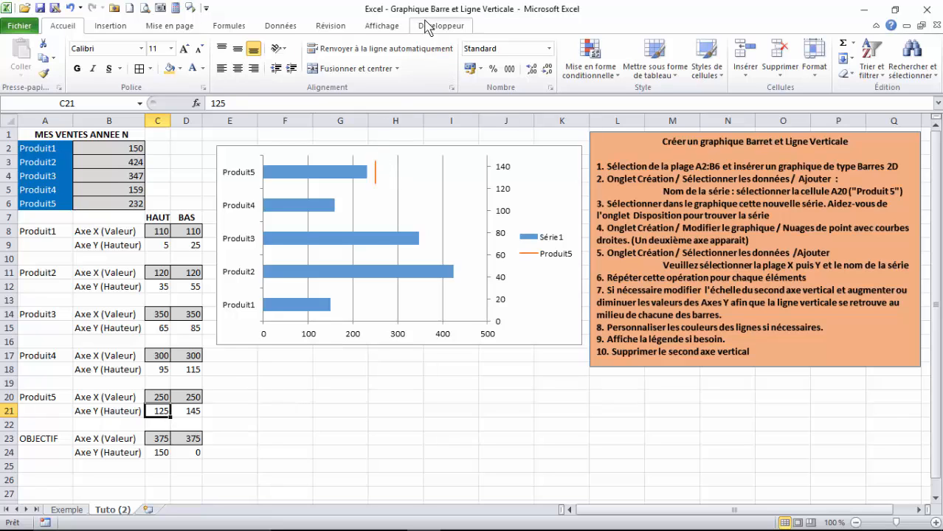
left_click(426, 152)
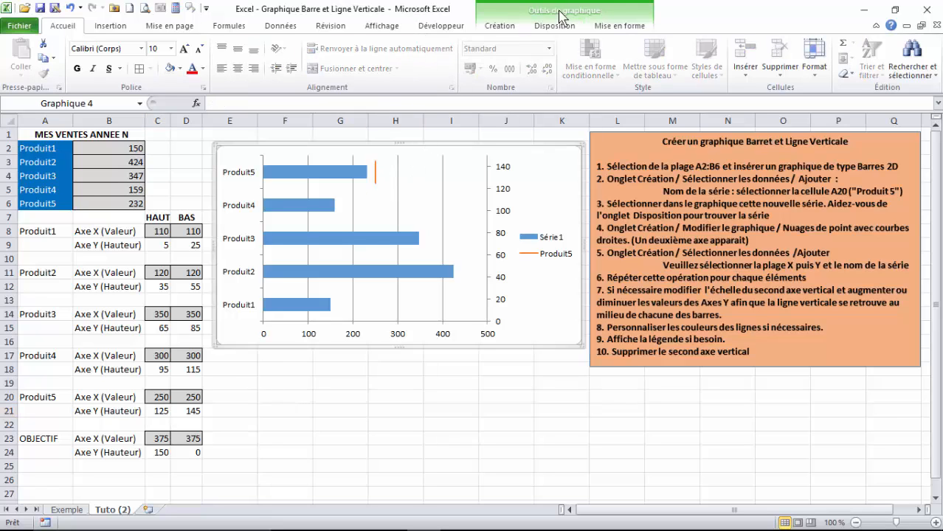
left_click(499, 28)
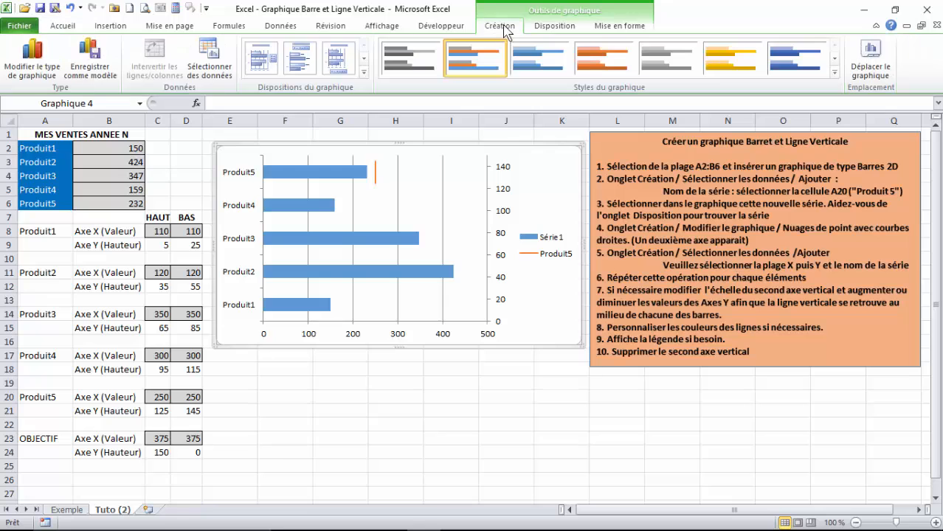
left_click(206, 65)
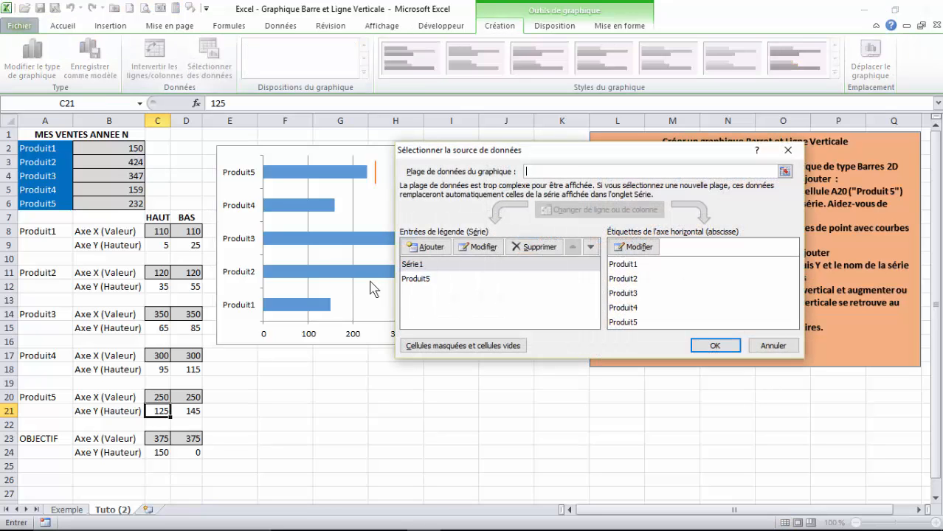
left_click(430, 248)
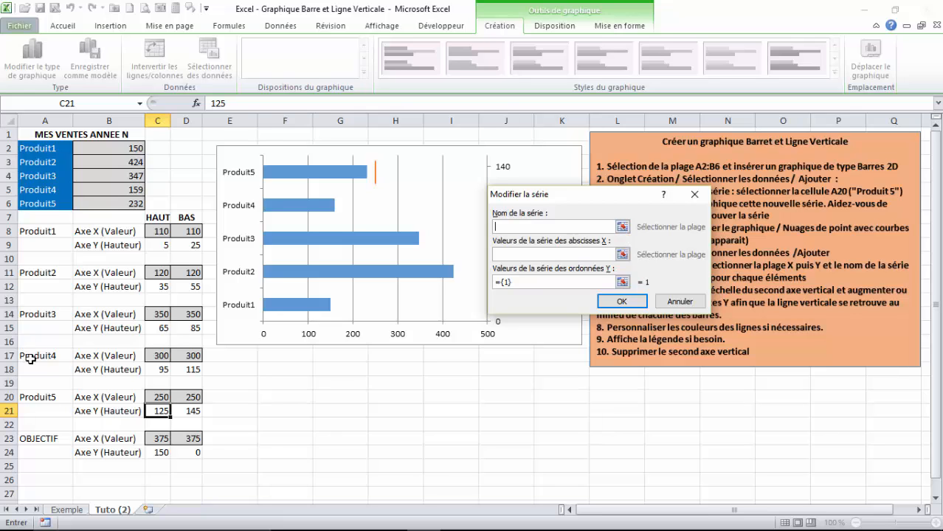
left_click(30, 358)
left_click(622, 253)
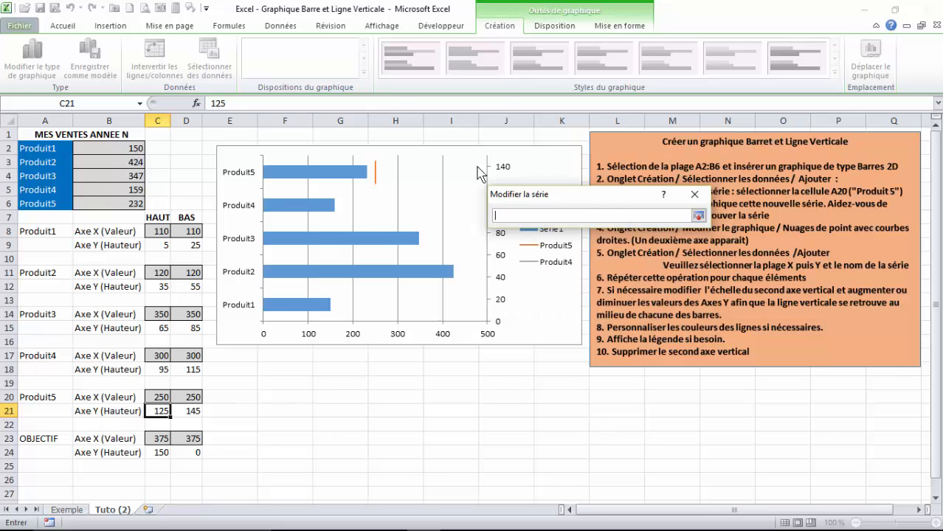
left_click_drag(162, 356, 189, 357)
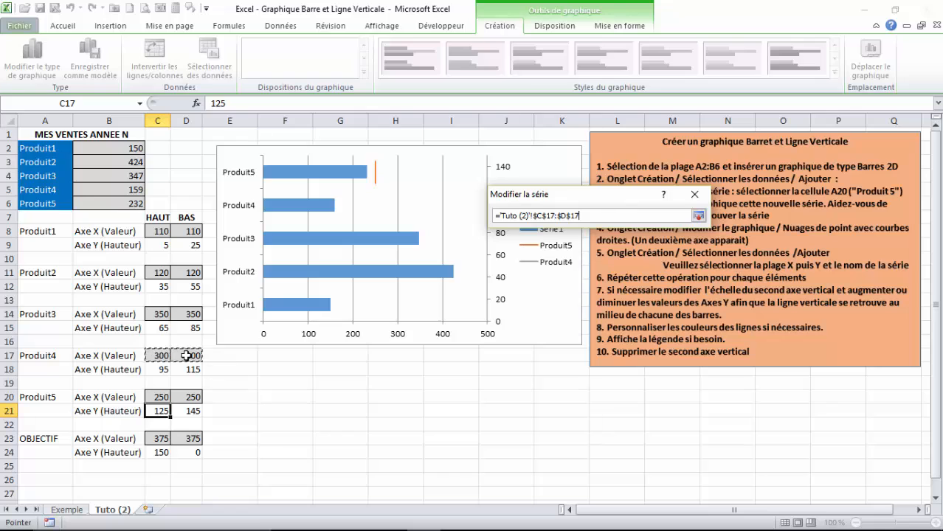
left_click(698, 215)
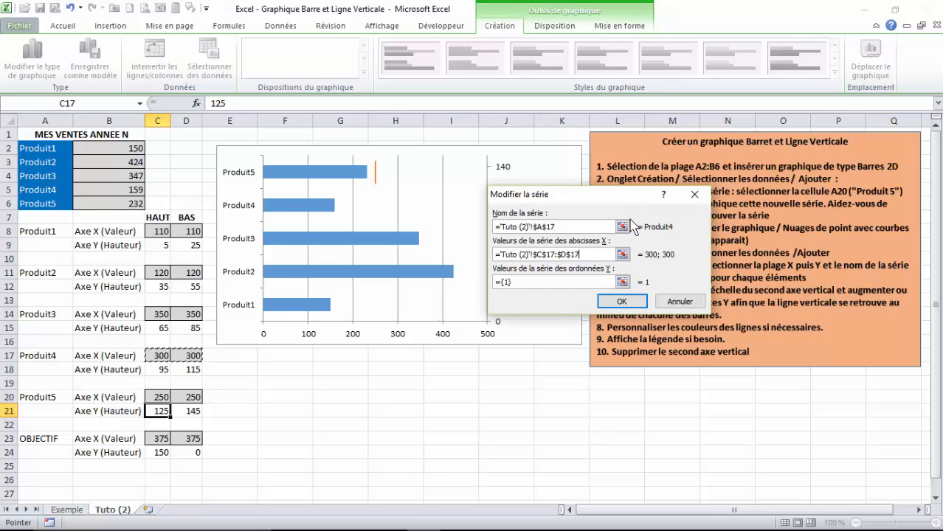
left_click(622, 281)
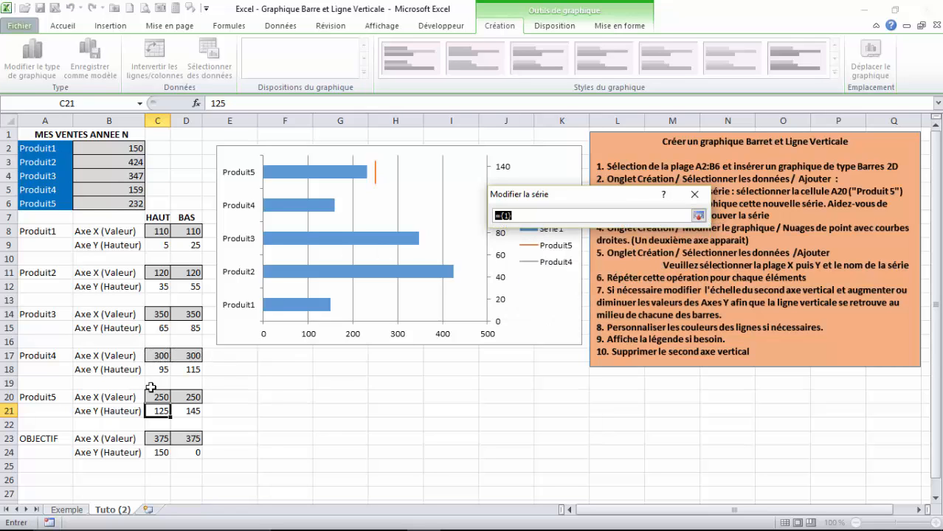
left_click_drag(158, 369, 186, 372)
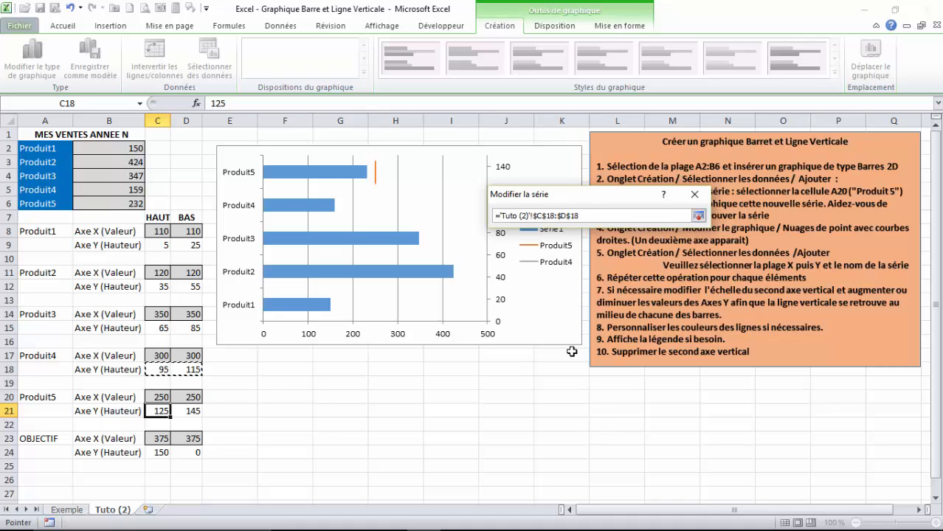
left_click(697, 216)
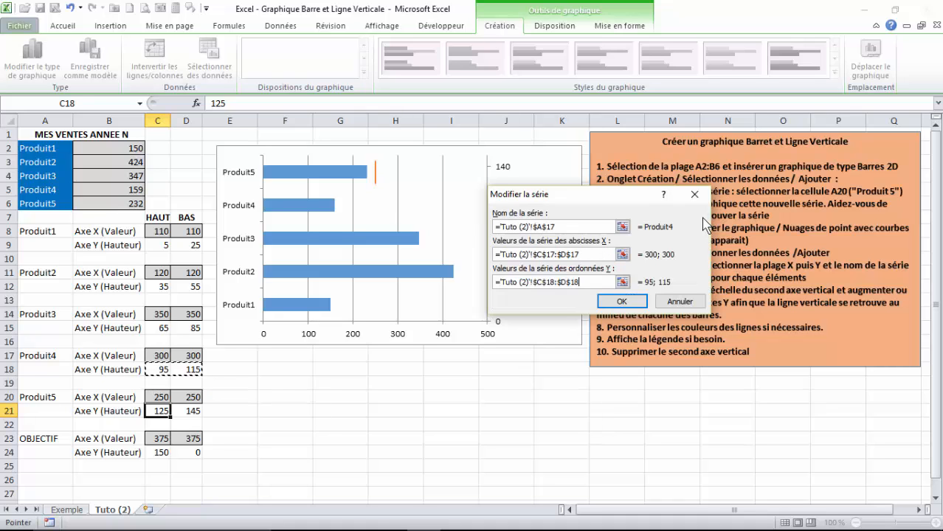
left_click(622, 304)
Step: Add a Produit3 series to the chart data, with its name from A14, X values from C14:D14 and Y values from C15:D15
left_click_drag(596, 150, 661, 289)
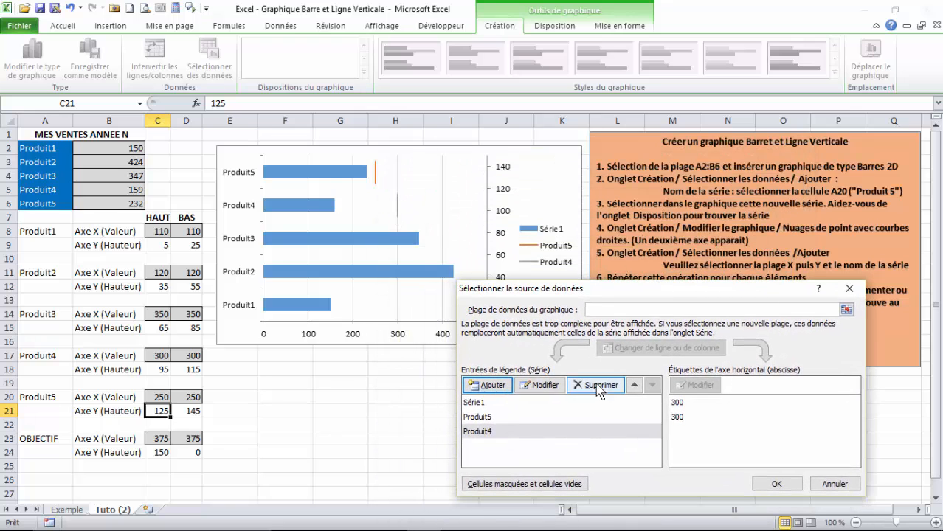
left_click(486, 385)
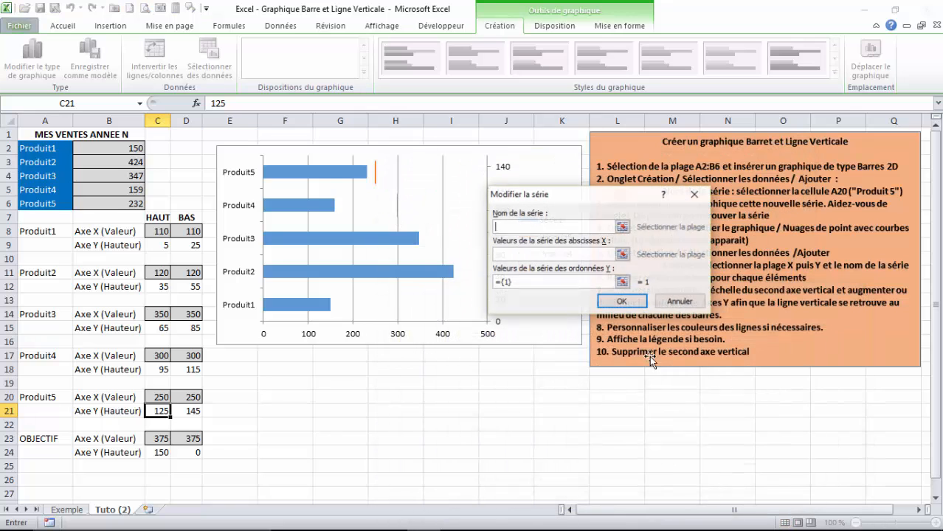
left_click(621, 227)
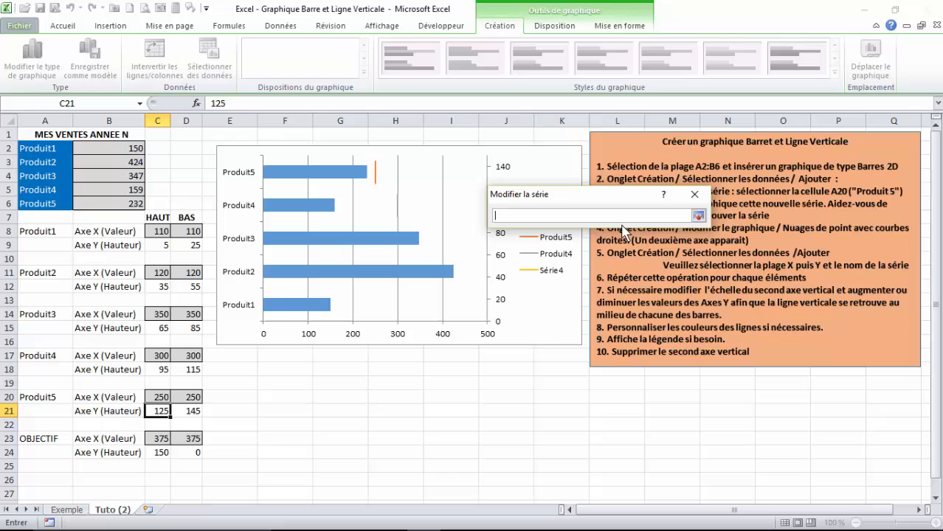
left_click(39, 314)
left_click(698, 215)
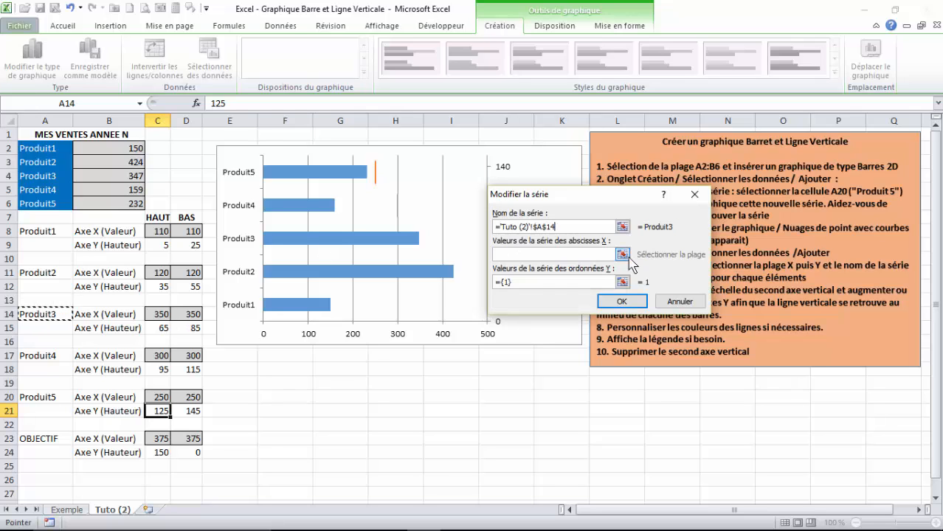
left_click(622, 254)
left_click_drag(158, 316, 189, 315)
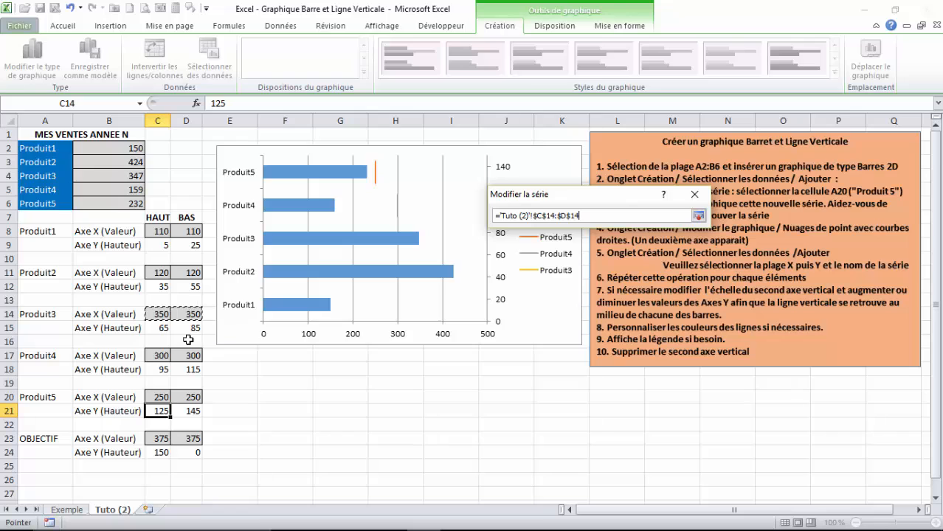
left_click(698, 215)
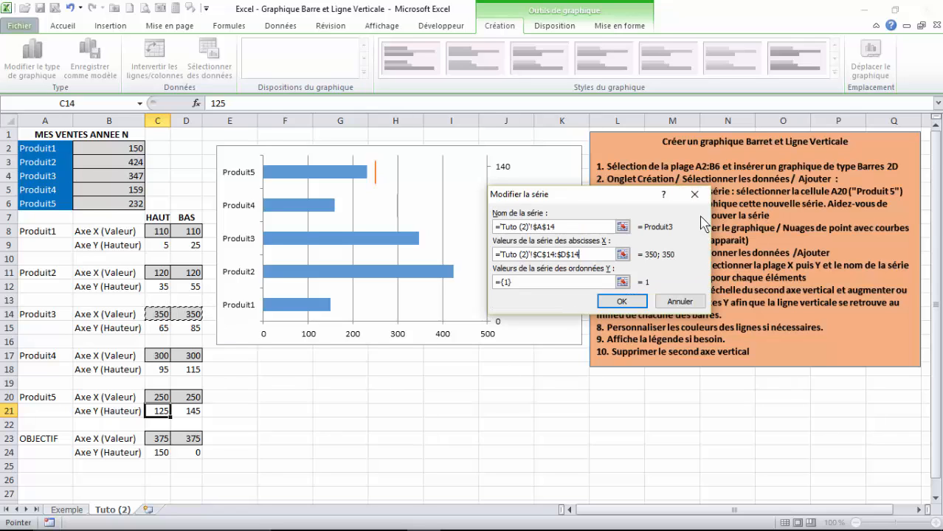
left_click(621, 281)
left_click_drag(154, 329, 189, 329)
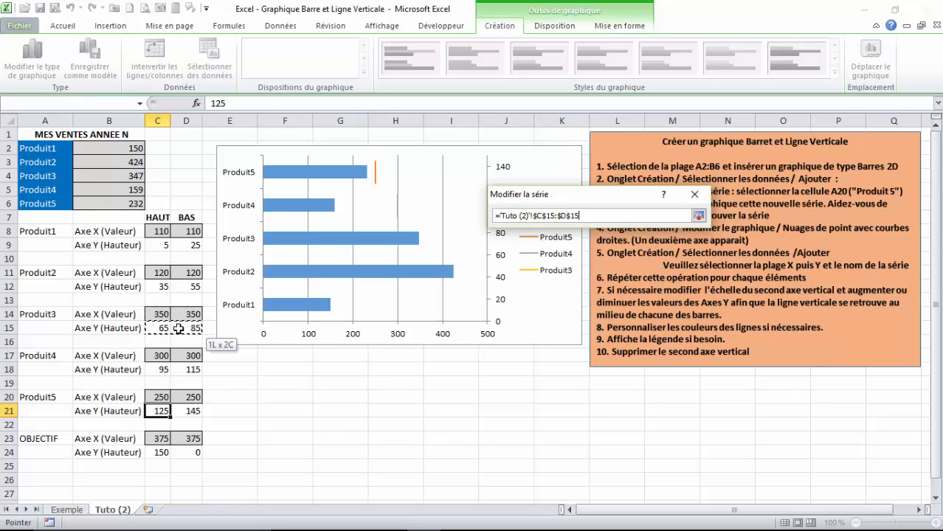
left_click(698, 216)
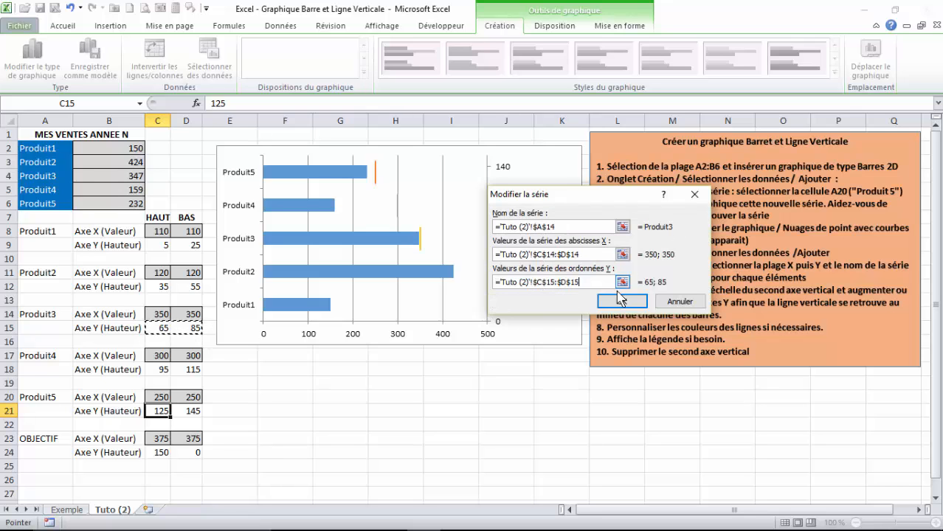
left_click(622, 303)
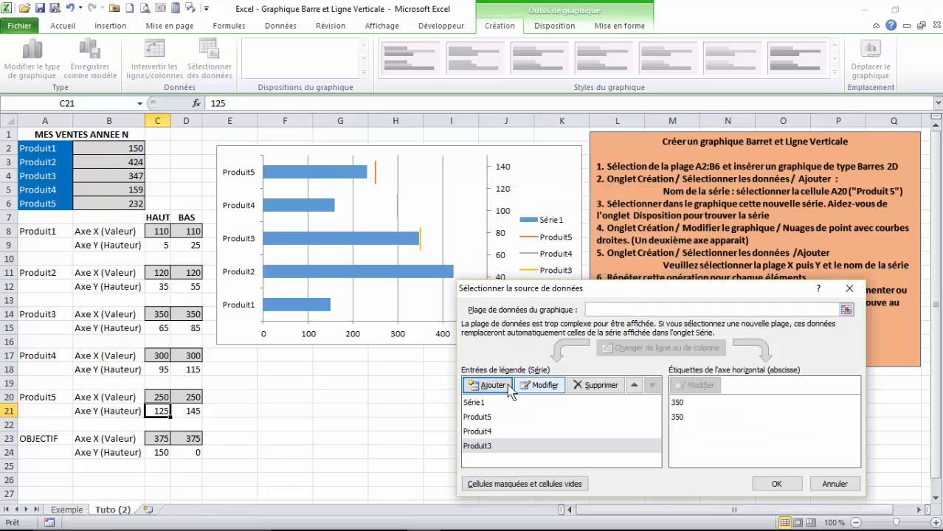
Step: Add a Produit2 series to the chart data, with its name from A11, X values from C11:D11 and Y values from C12:D12
left_click(488, 385)
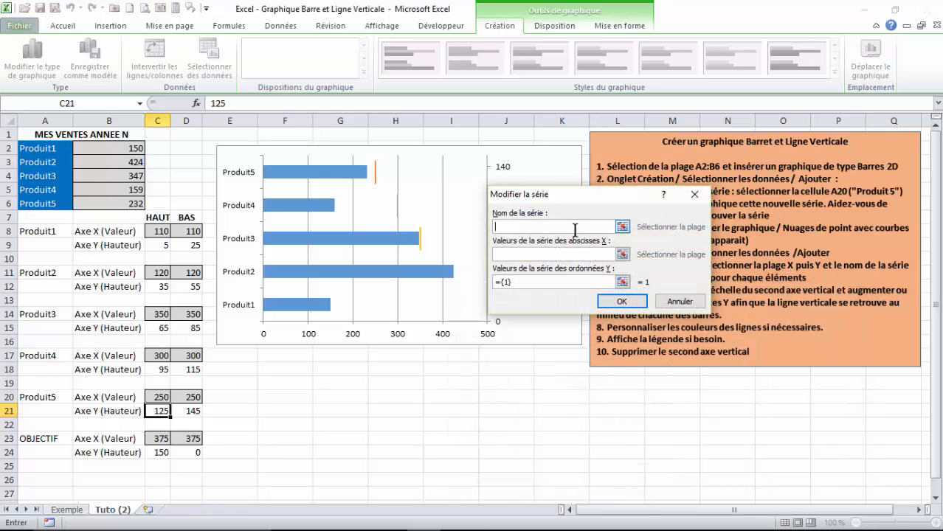
left_click(40, 272)
left_click(622, 254)
left_click(623, 255)
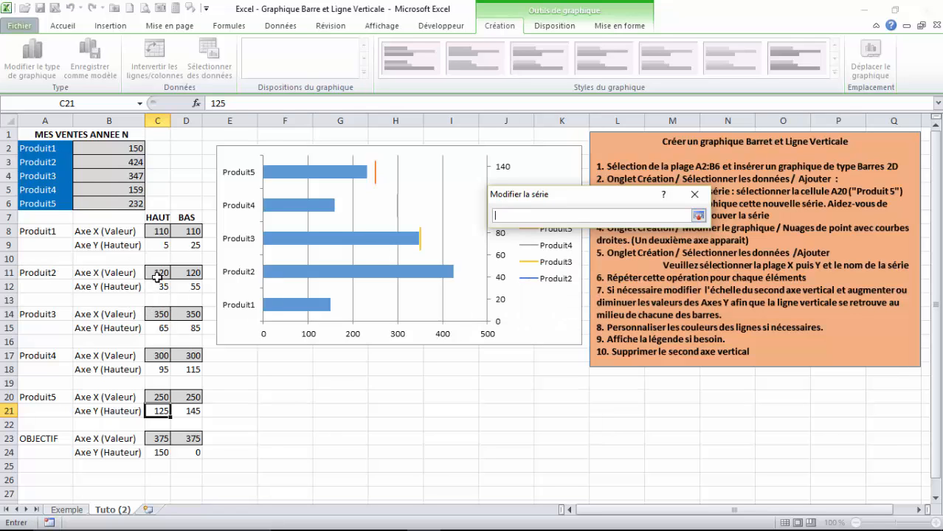
left_click_drag(157, 276, 192, 273)
left_click(697, 216)
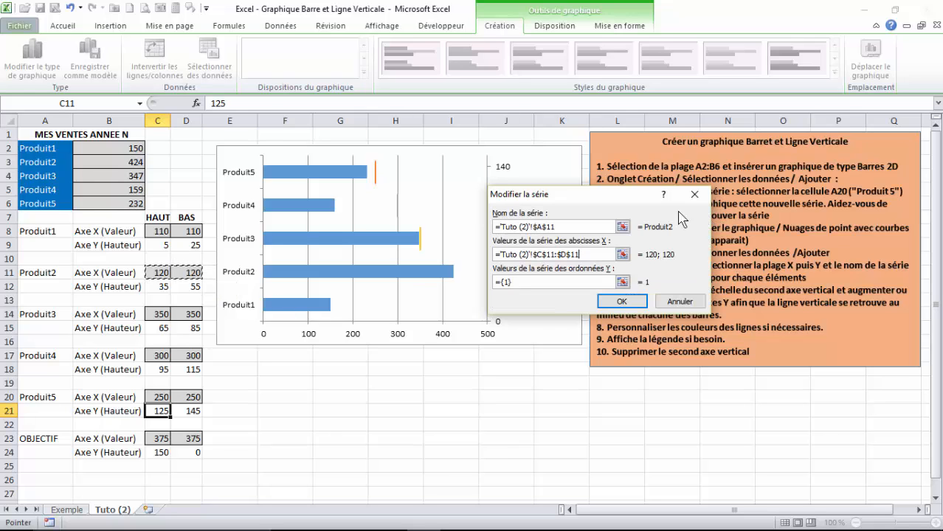
left_click(622, 281)
left_click_drag(157, 286, 191, 287)
left_click(702, 215)
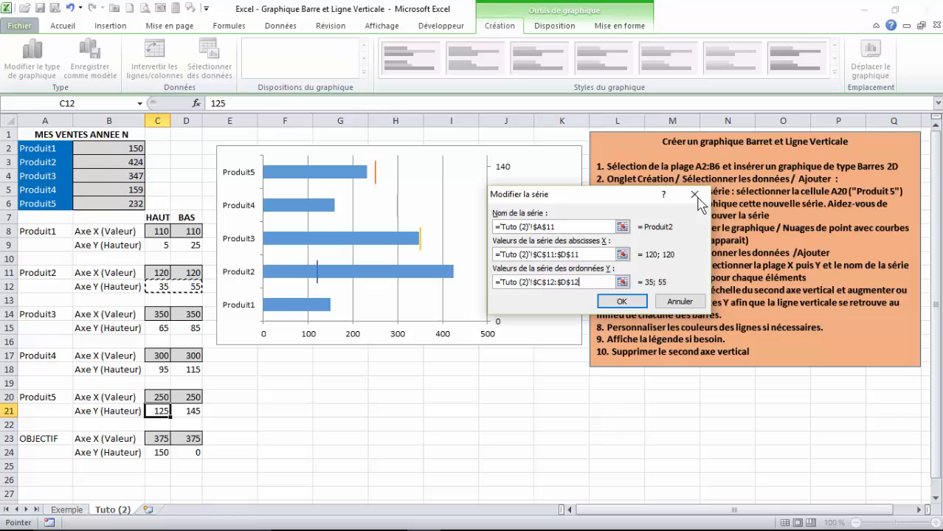
left_click(626, 302)
Step: Add a Produit1 series to the chart data, with its name from A8, X values from C8:D8 and Y values from C9:D9
left_click(488, 385)
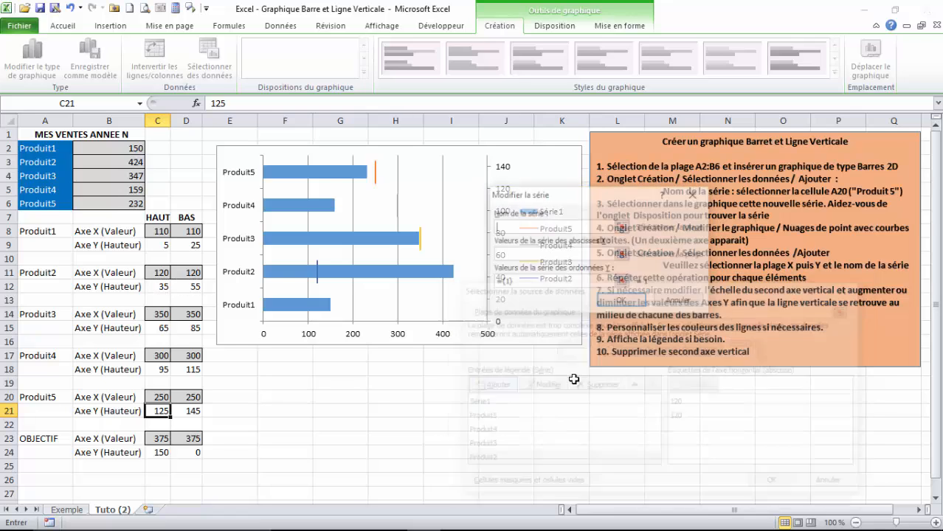
left_click(623, 230)
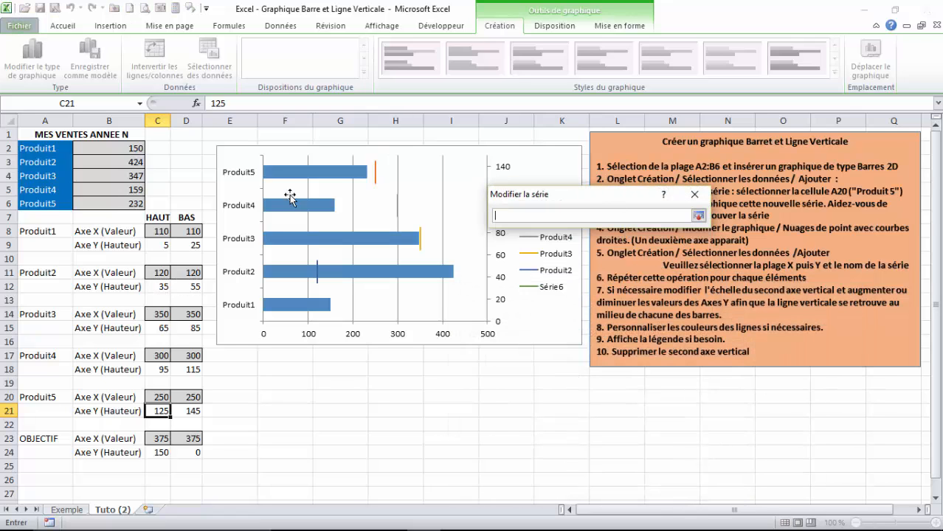
left_click(53, 232)
left_click(702, 214)
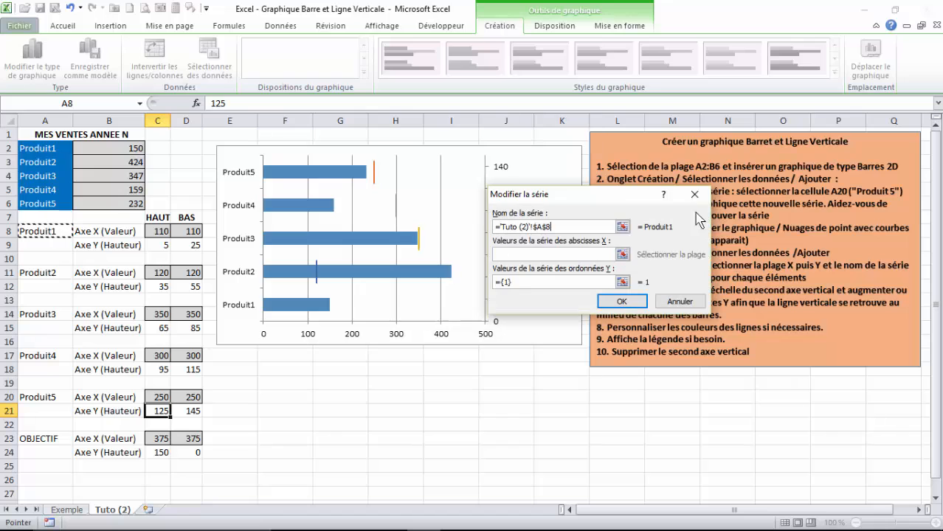
left_click(624, 251)
left_click(158, 231)
left_click_drag(159, 231, 189, 231)
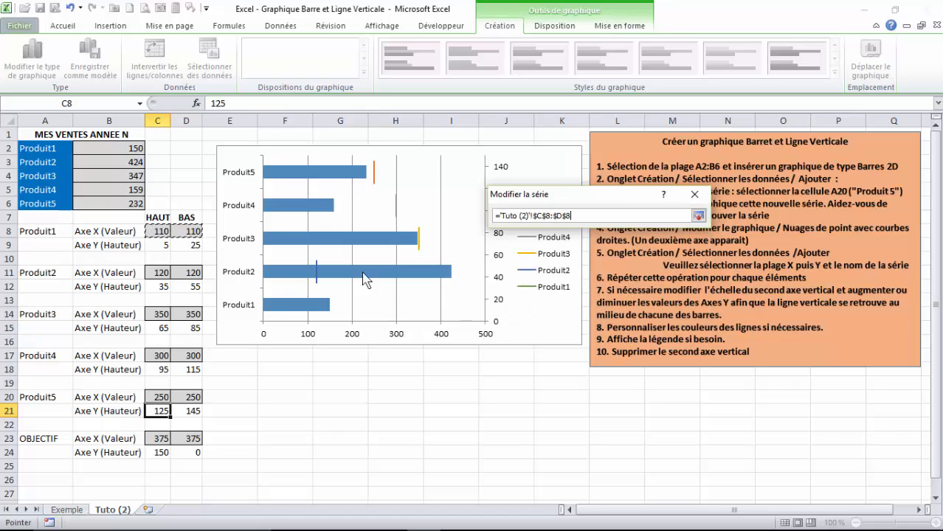
left_click(698, 215)
left_click(623, 282)
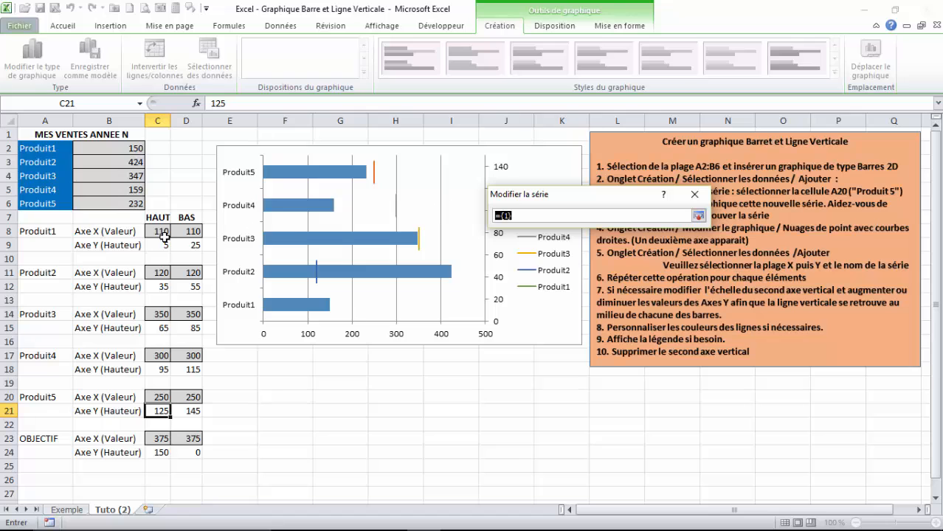
left_click_drag(159, 244, 191, 246)
left_click(698, 215)
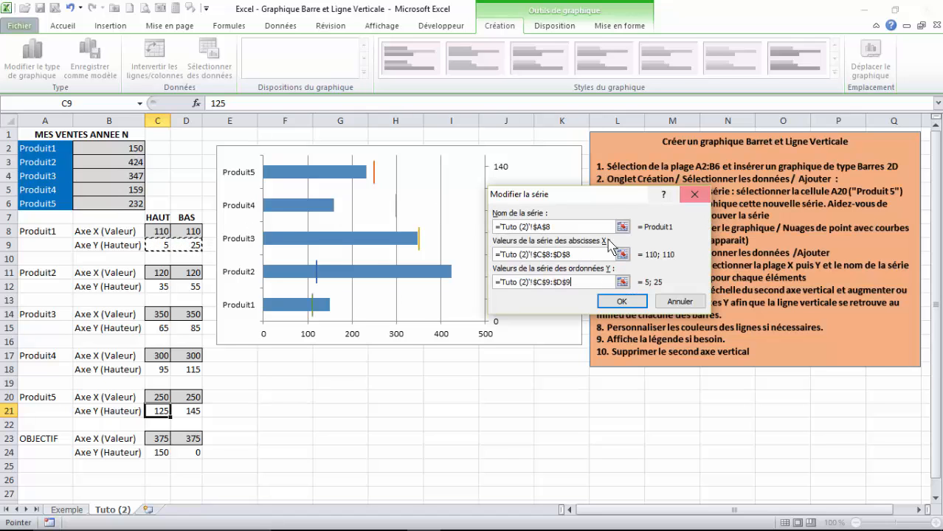
left_click(594, 359)
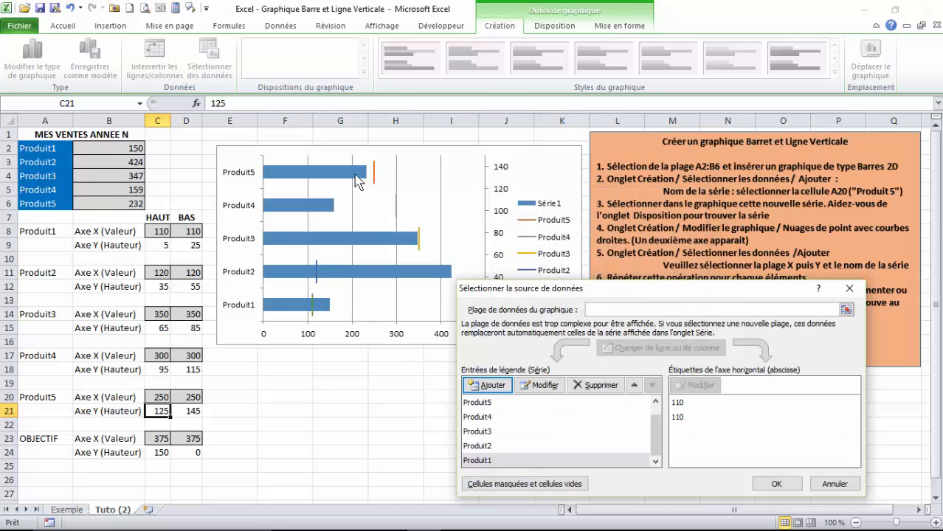
Step: Add an OBJECTIF series to the chart data, with its name from A23, X values from C23:D23 and Y values from C24:D24
left_click_drag(724, 290, 730, 201)
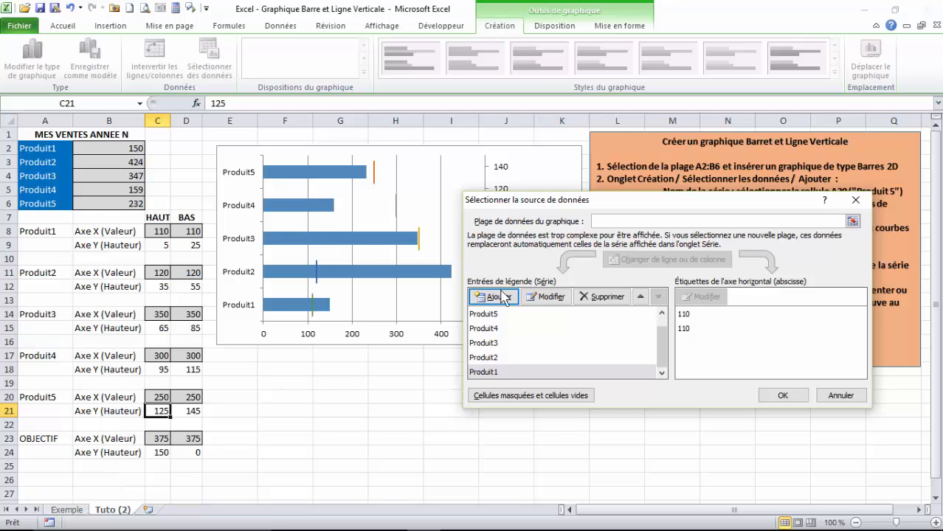
left_click(501, 295)
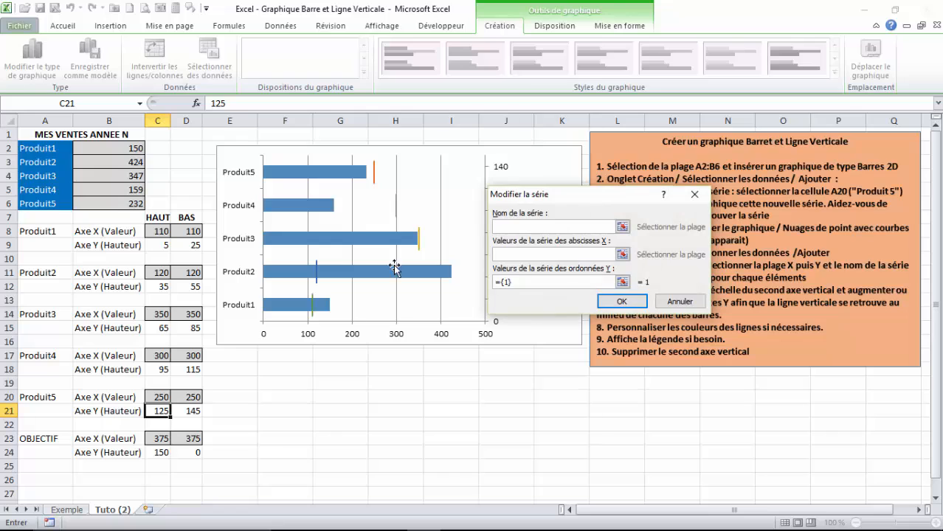
left_click(36, 434)
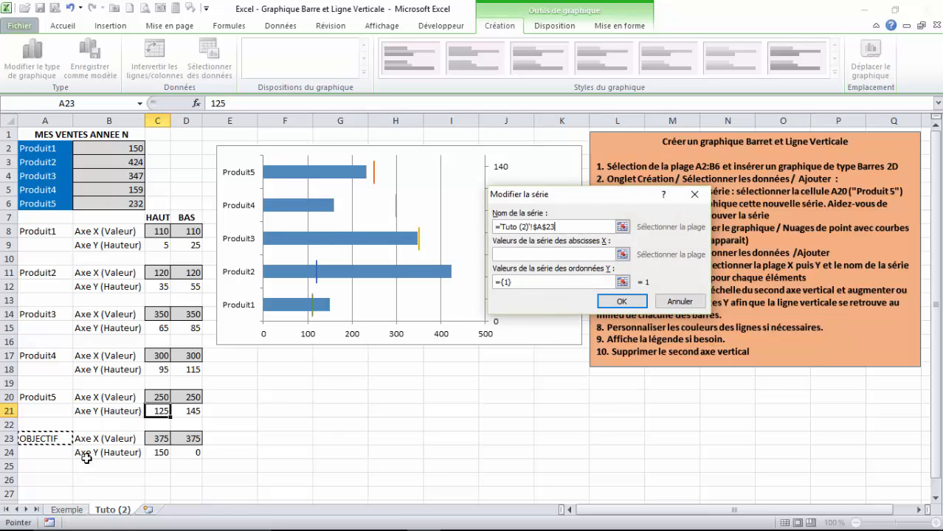
left_click(622, 254)
left_click_drag(157, 438, 195, 439)
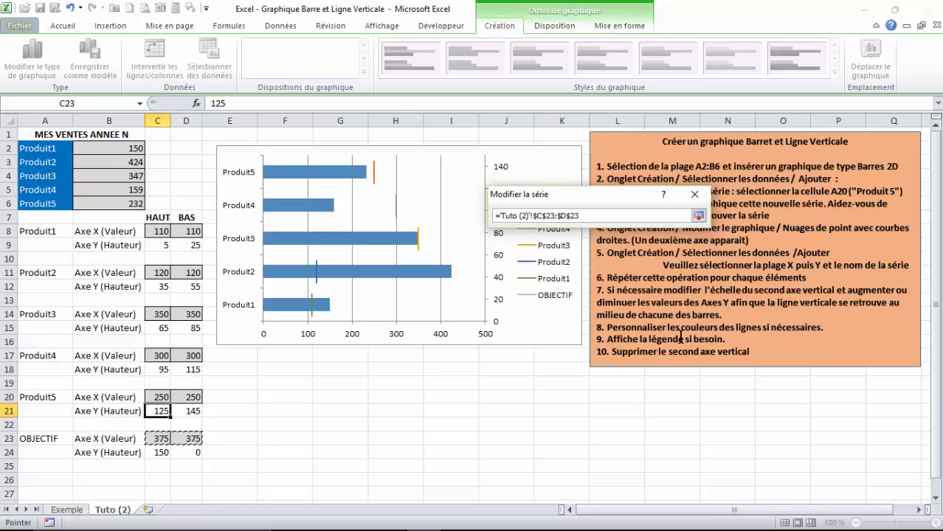
left_click(698, 215)
left_click(636, 290)
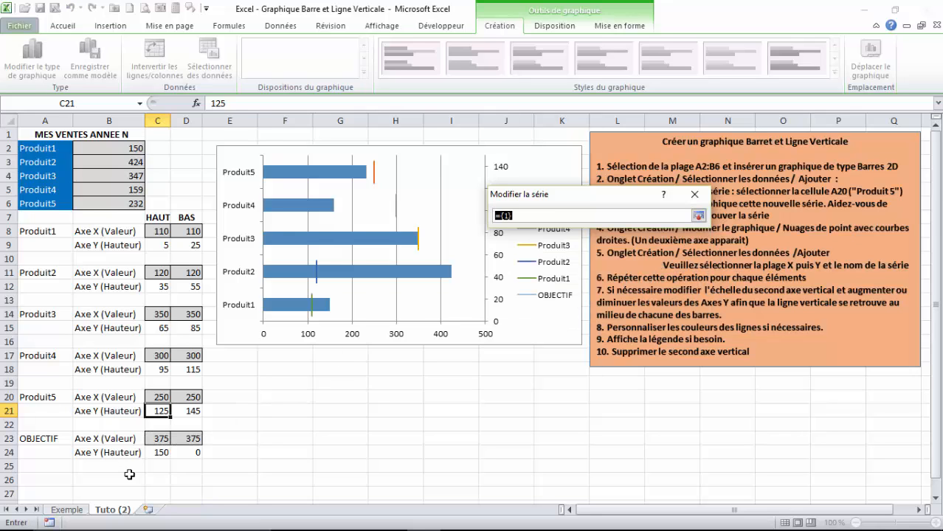
left_click_drag(165, 453, 194, 451)
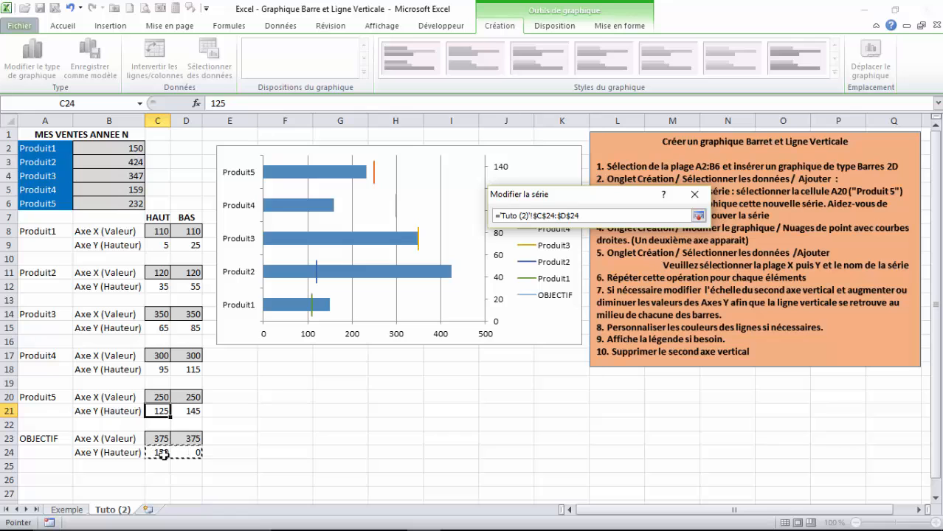
left_click(697, 215)
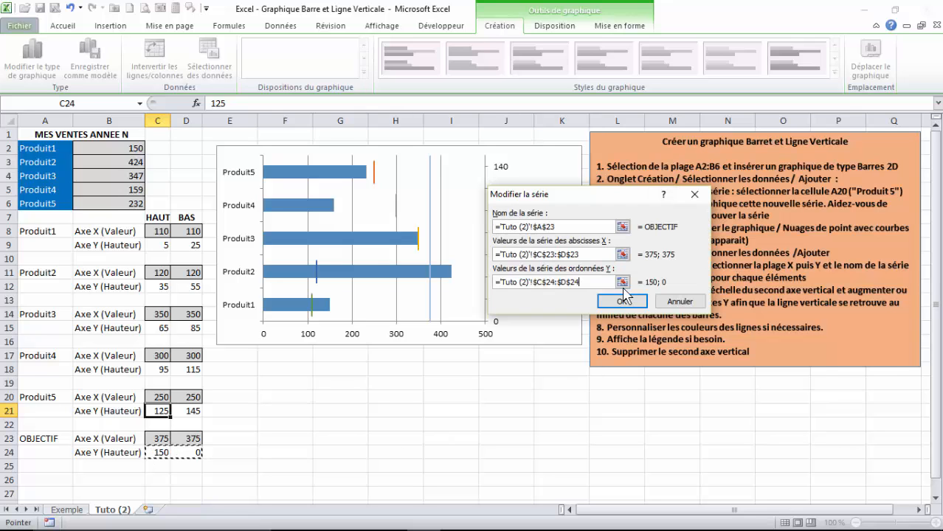
left_click(623, 301)
left_click(781, 398)
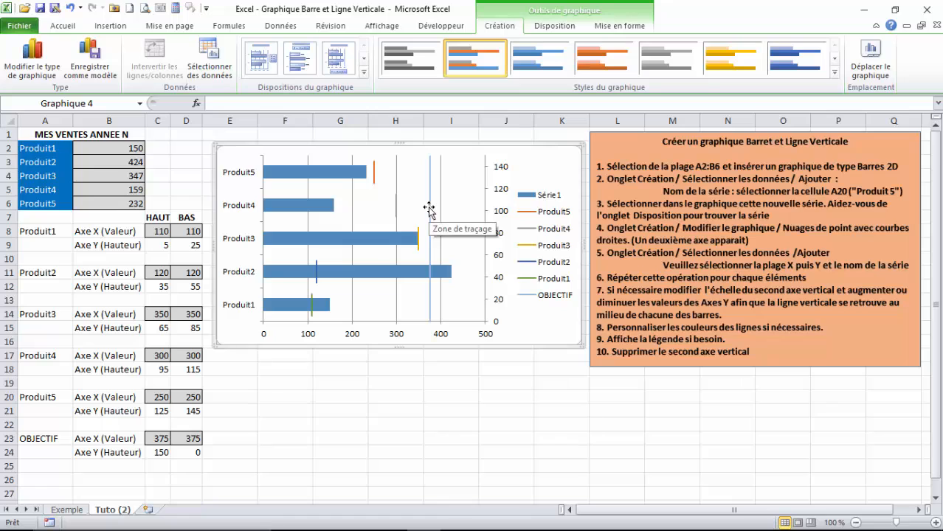
Step: Fill the sales bars (Série1) with a dark-variation blue gradient that runs from dark at the axis to lighter at the bar ends
left_click(334, 174)
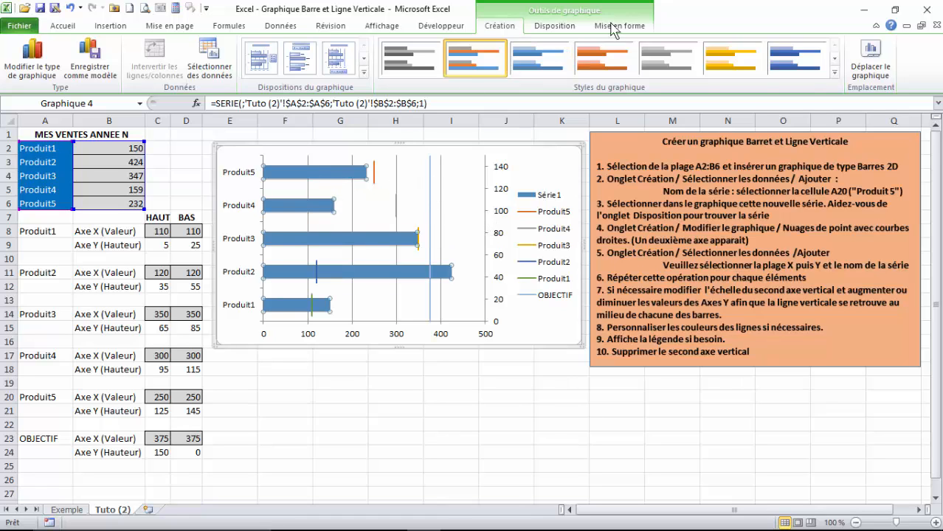
left_click(618, 26)
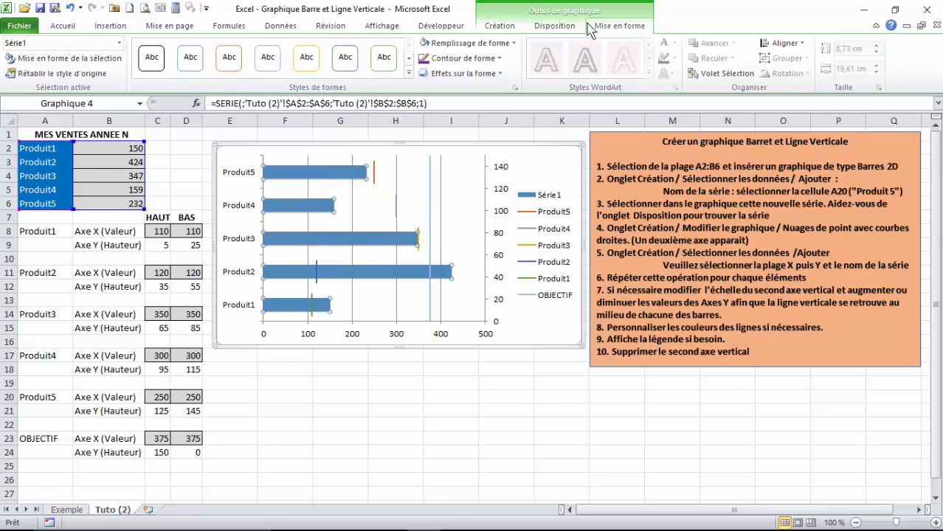
left_click(511, 43)
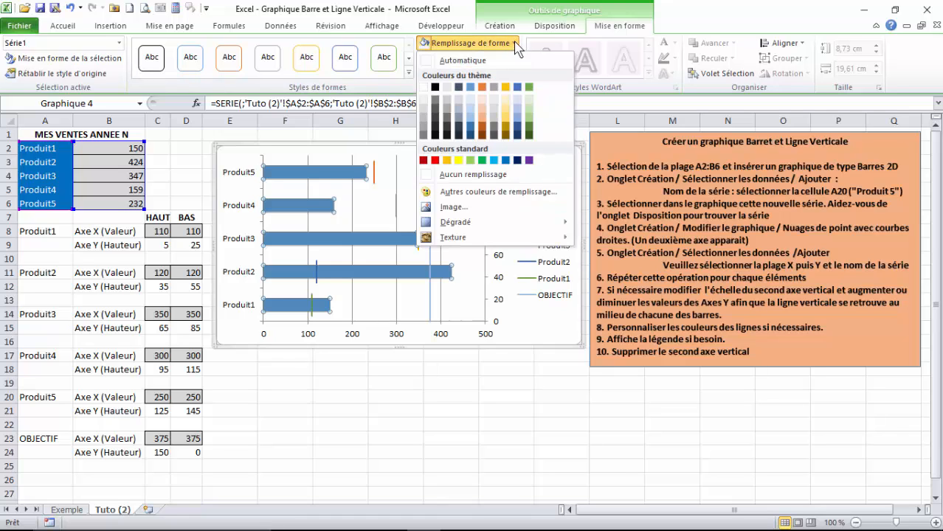
mouse_move(496, 229)
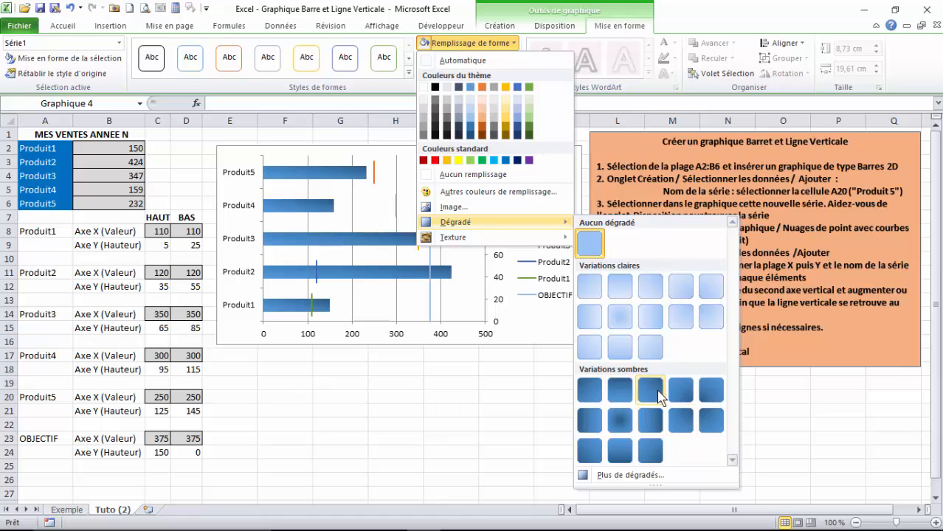
left_click(597, 419)
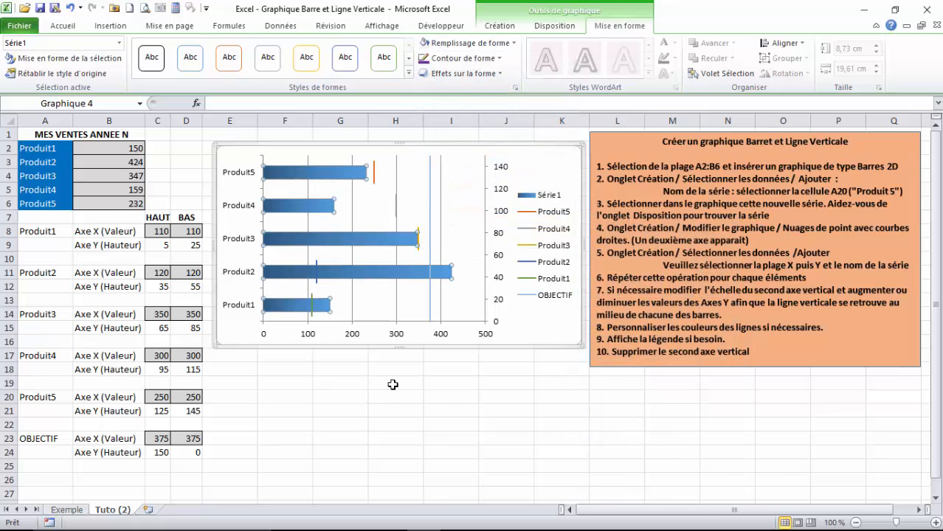
left_click(429, 176)
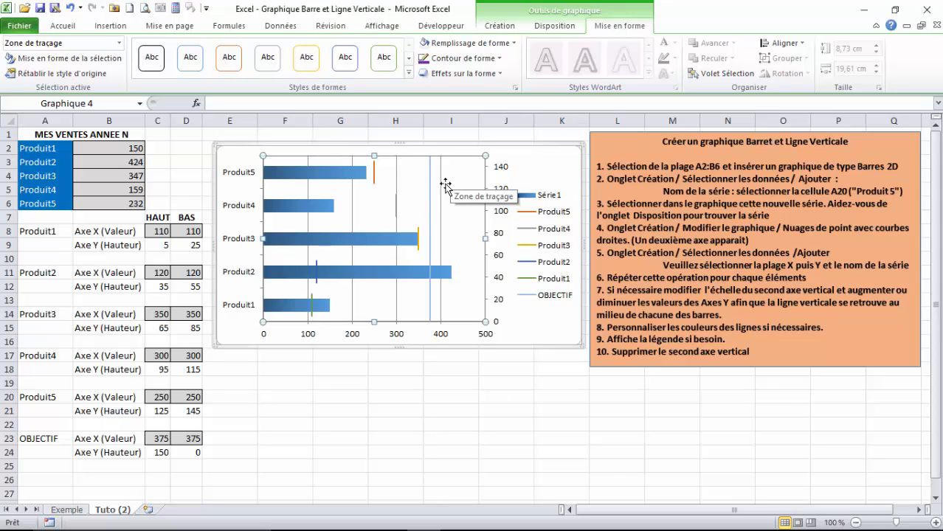
left_click(413, 237)
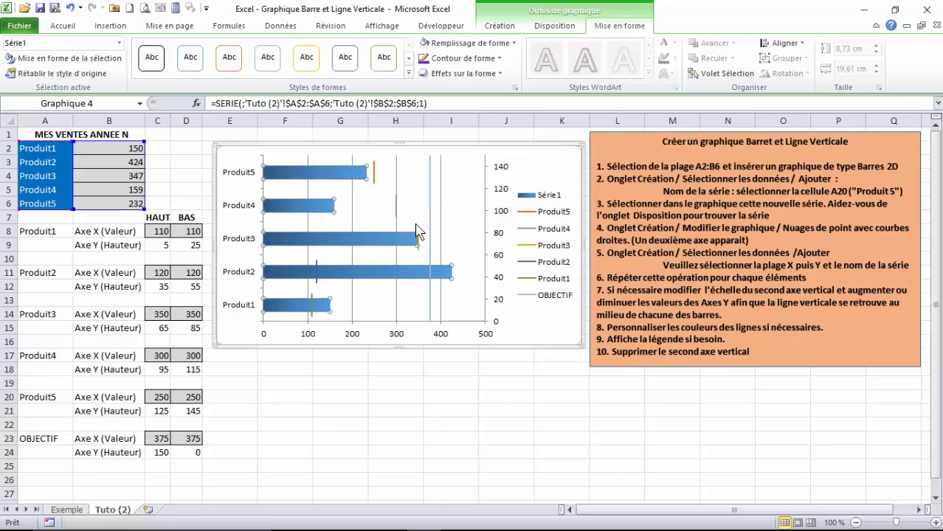
left_click(429, 209)
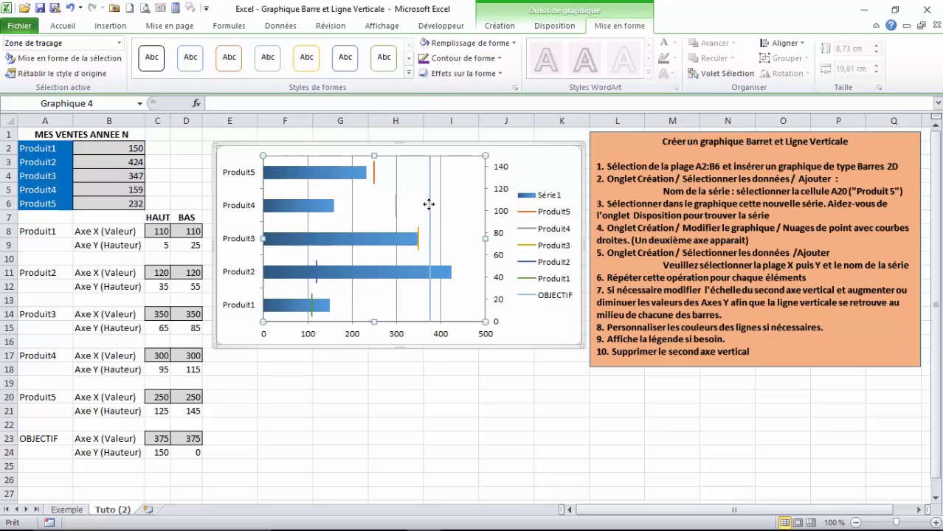
left_click(418, 238)
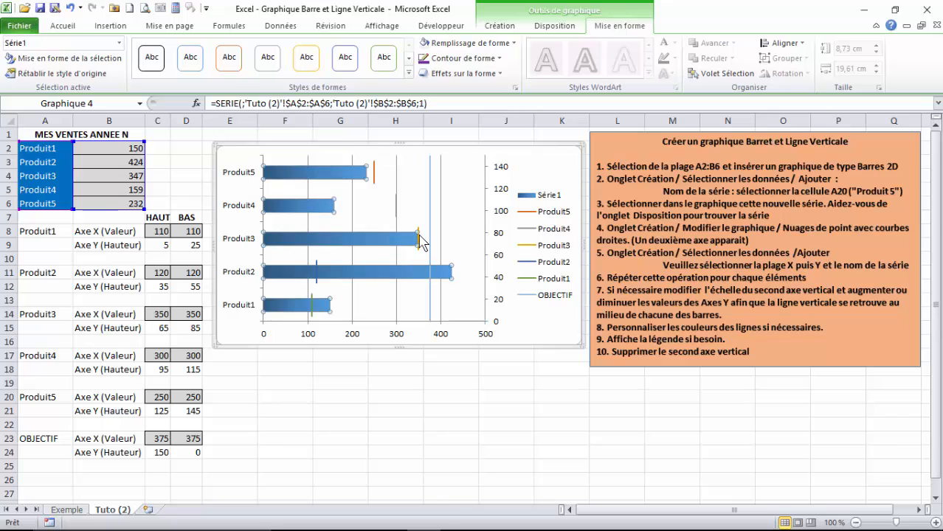
left_click(430, 204)
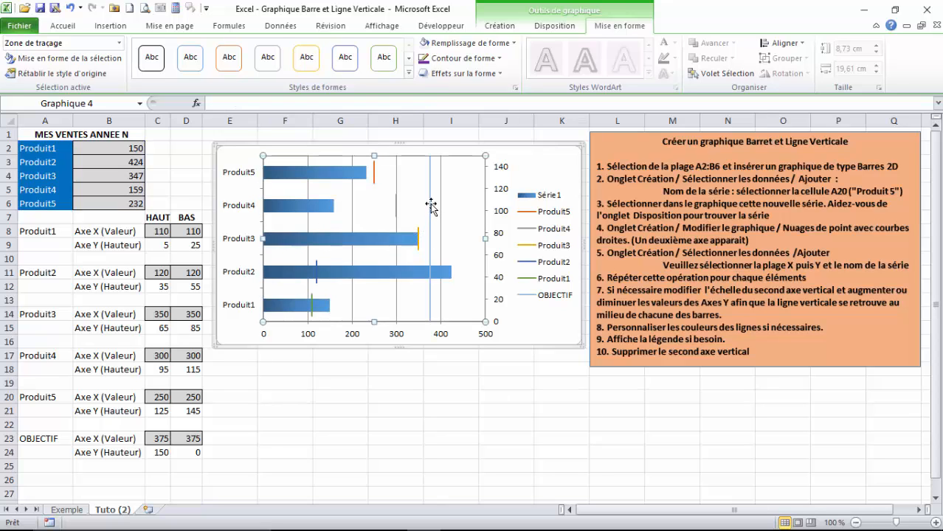
Step: Select the OBJECTIF series by name from the chart elements and format its line in red with a 3 pt weight
left_click(554, 25)
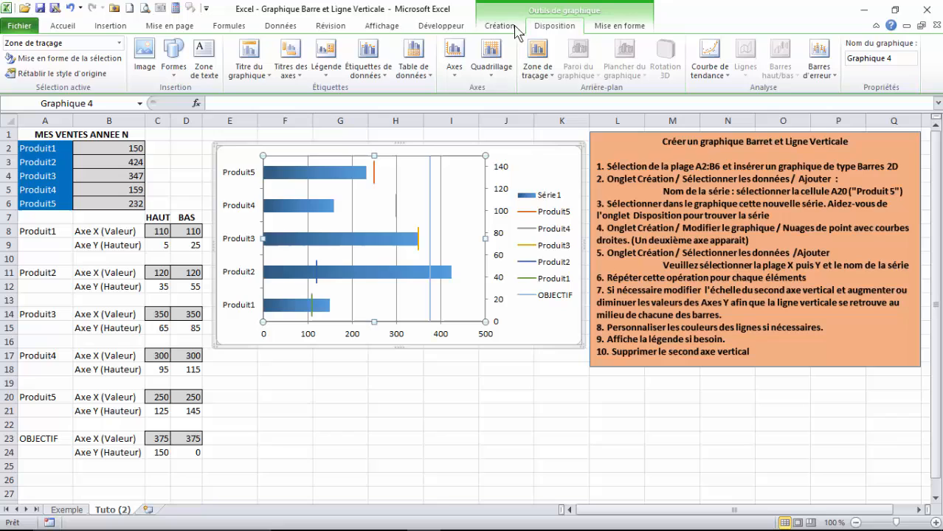
left_click(119, 43)
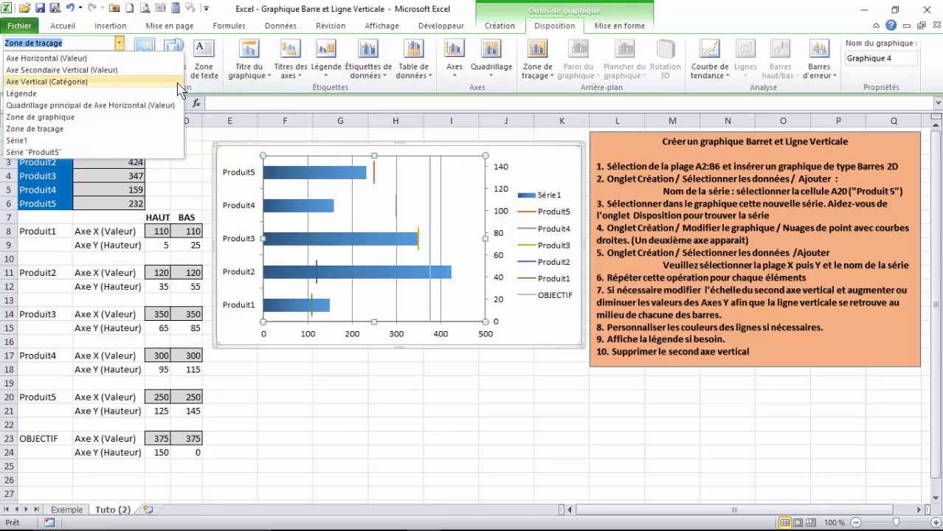
left_click(532, 162)
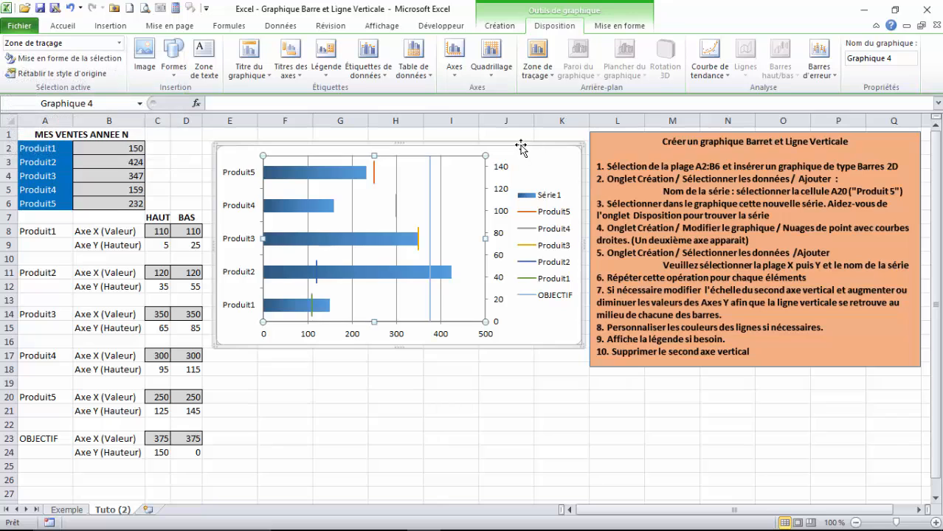
left_click(520, 147)
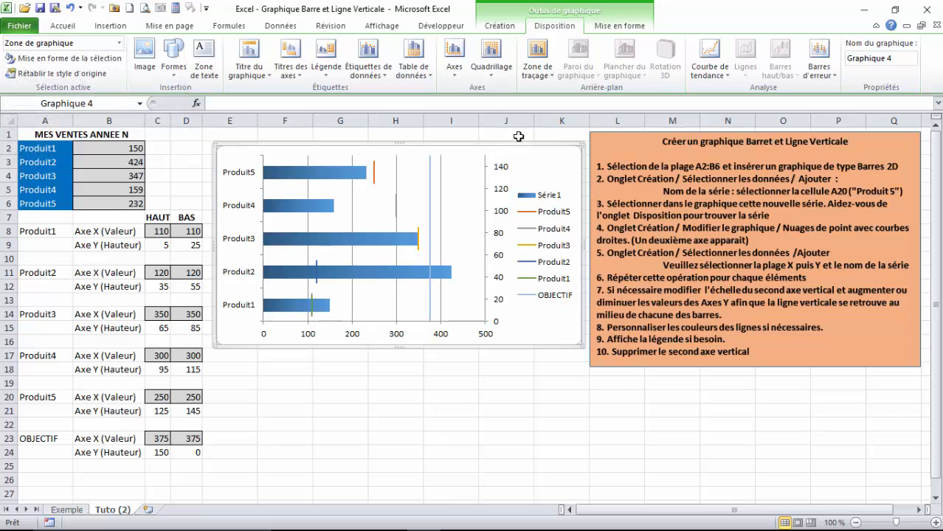
left_click(120, 44)
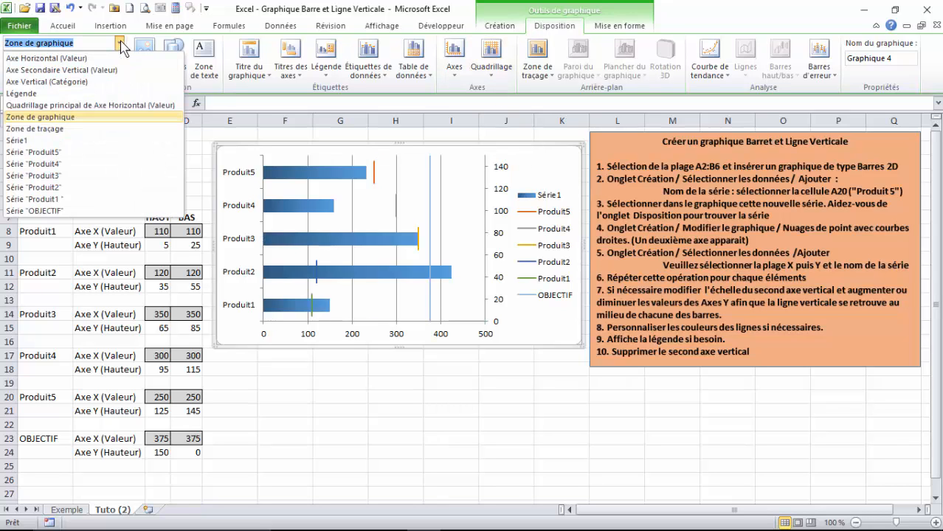
left_click(53, 211)
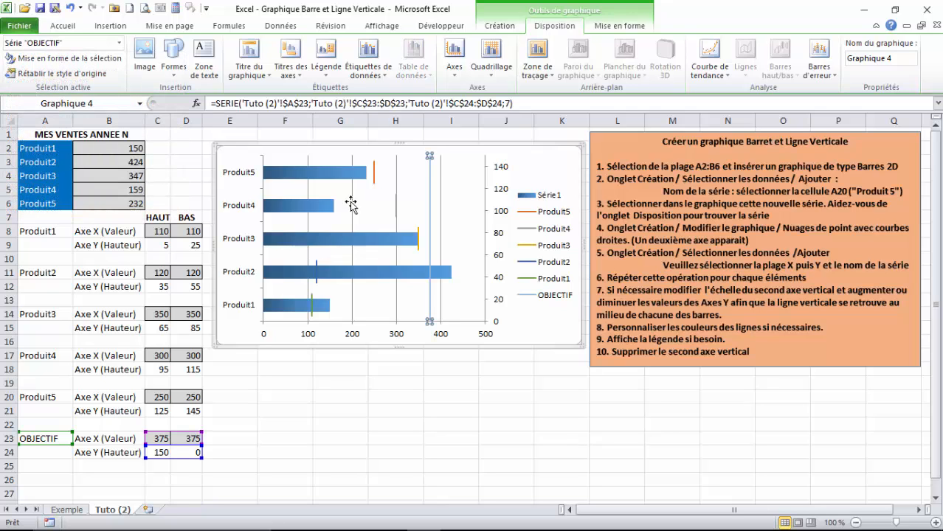
left_click(607, 28)
left_click(500, 59)
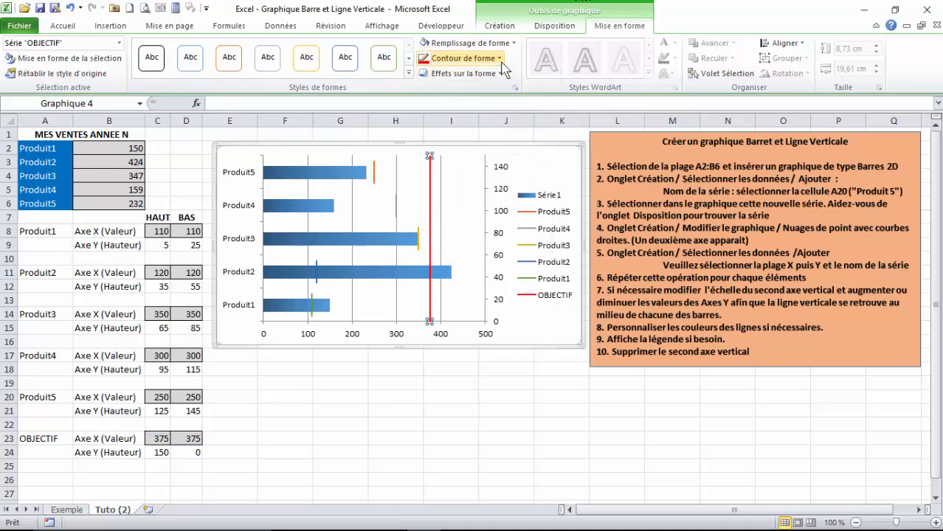
left_click(459, 59)
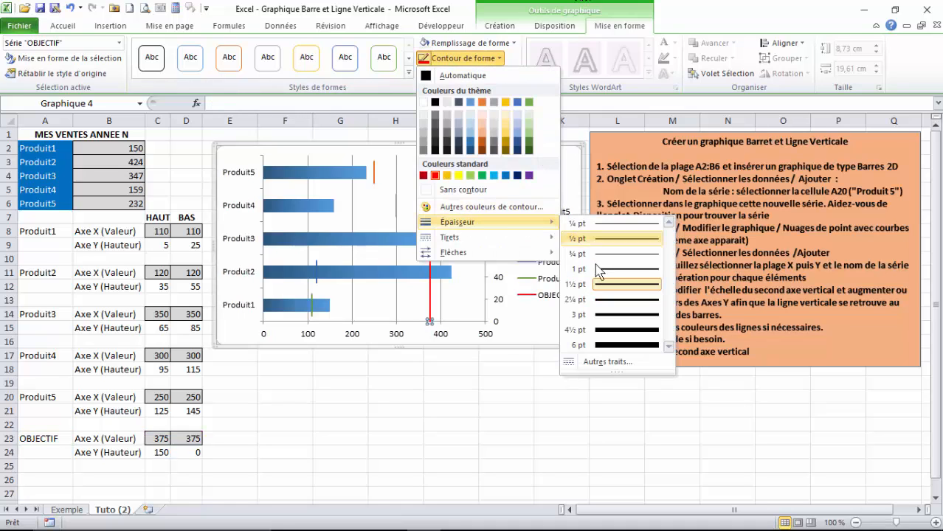
left_click(609, 315)
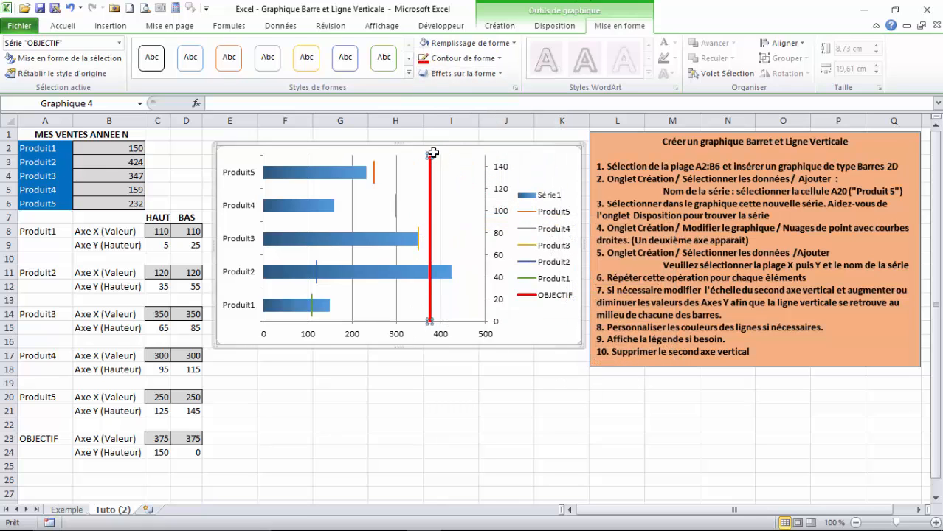
Step: Delete the major gridlines of the chart's horizontal value axis
left_click(441, 213)
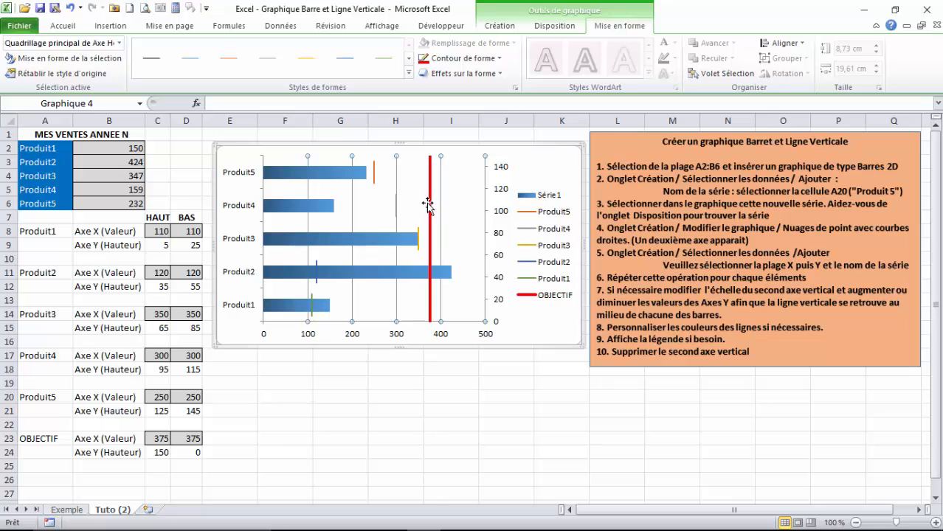
key("Delete")
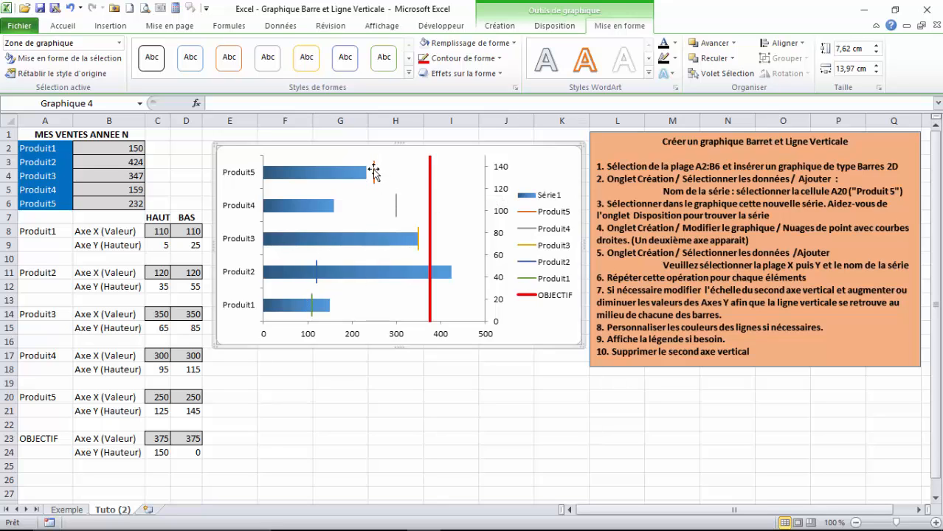
Step: Format the Produit5 comparison line in the standard purple with a 3 pt weight
left_click(373, 171)
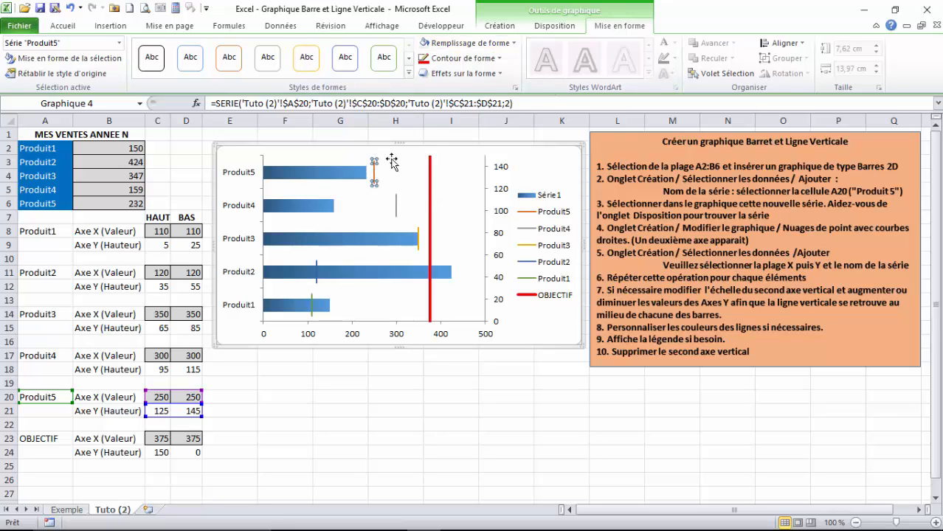
left_click(498, 58)
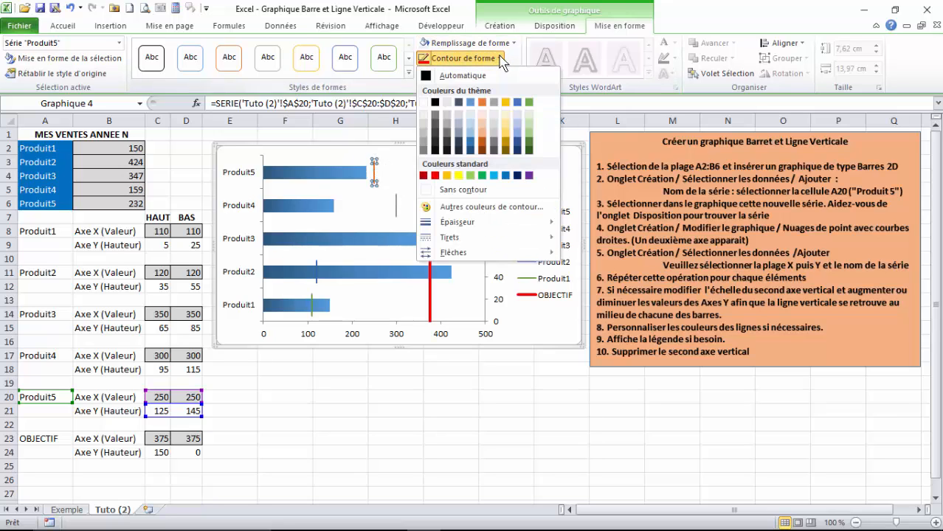
left_click(529, 174)
left_click(498, 58)
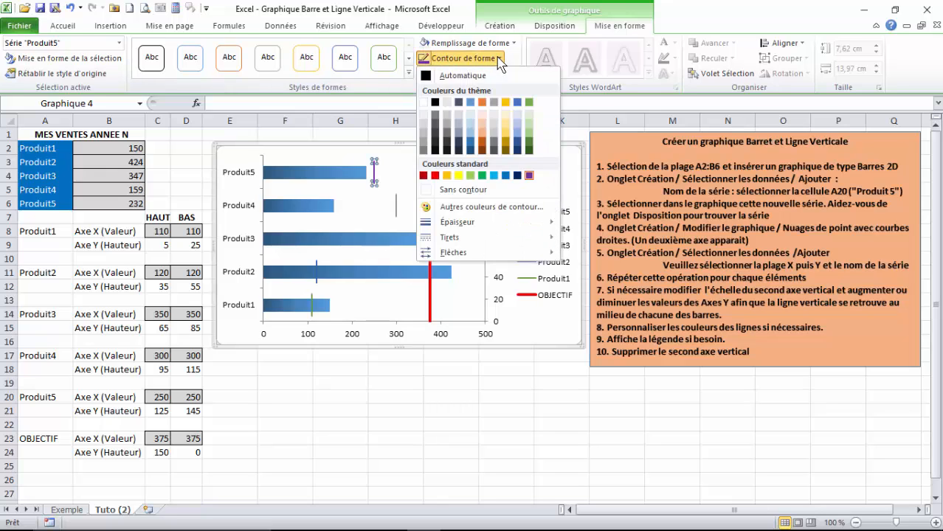
mouse_move(458, 222)
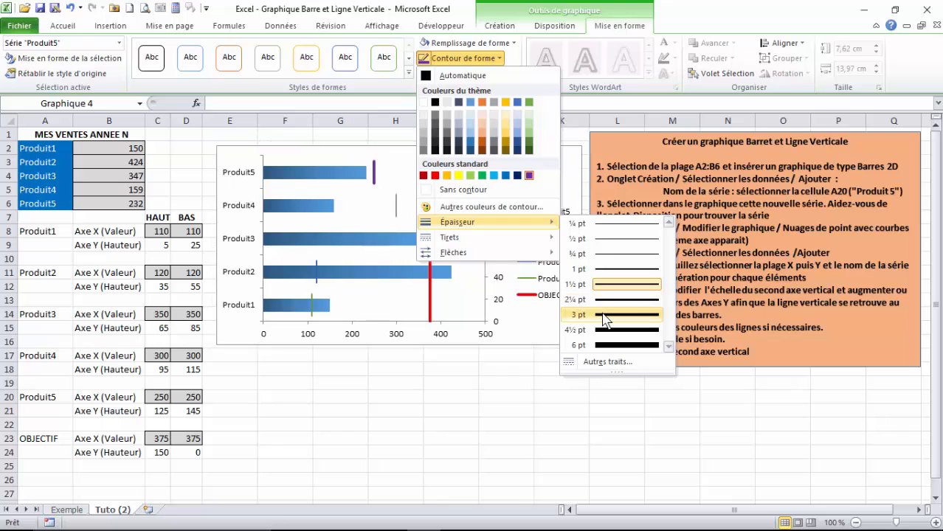
left_click(605, 317)
Step: Format the Produit4 comparison line in the standard purple with a 3 pt weight
left_click(396, 205)
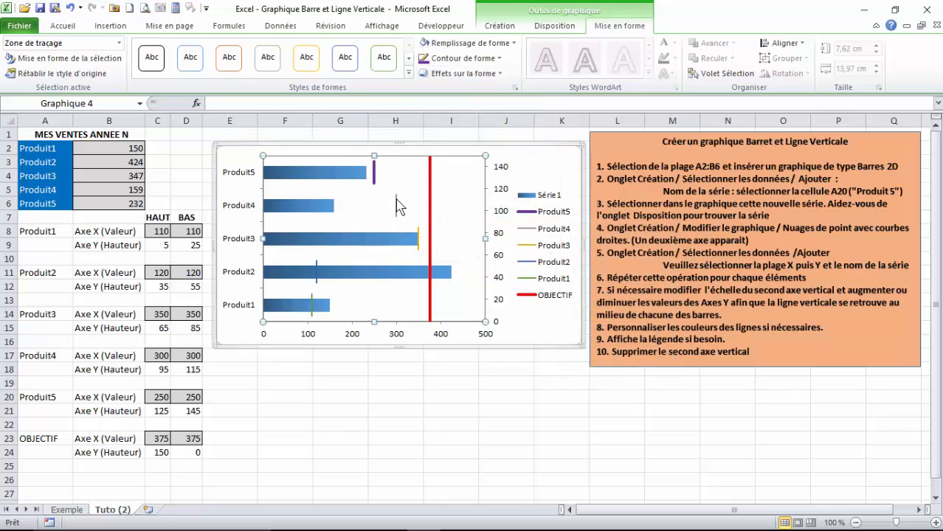
left_click(396, 204)
left_click(499, 62)
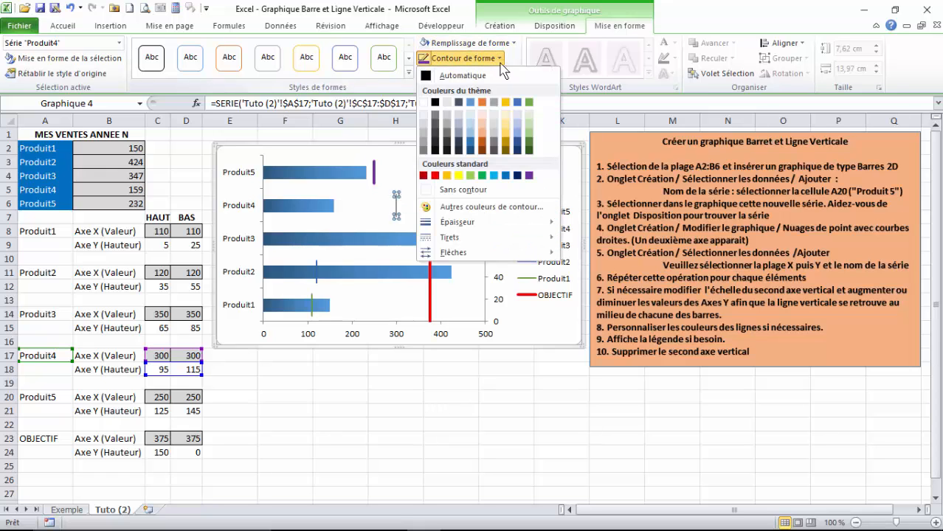
left_click(529, 175)
left_click(496, 58)
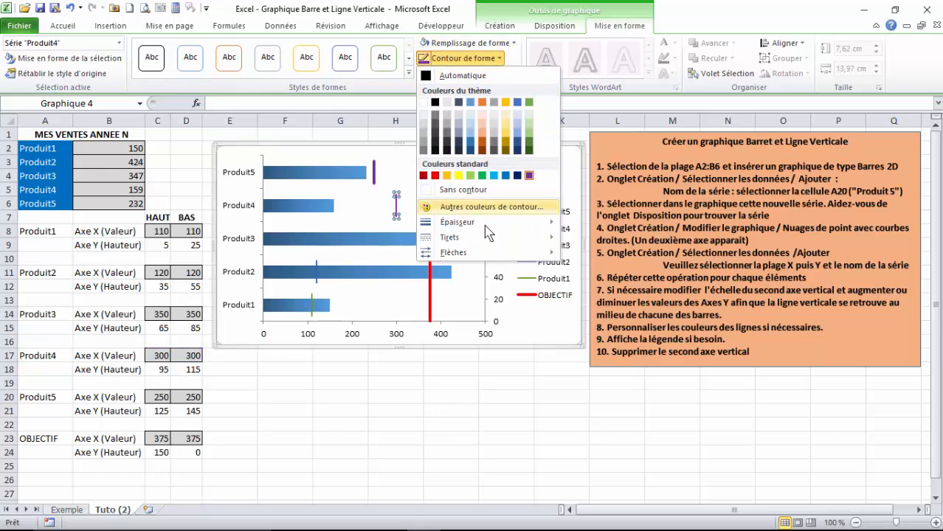
mouse_move(488, 222)
left_click(609, 315)
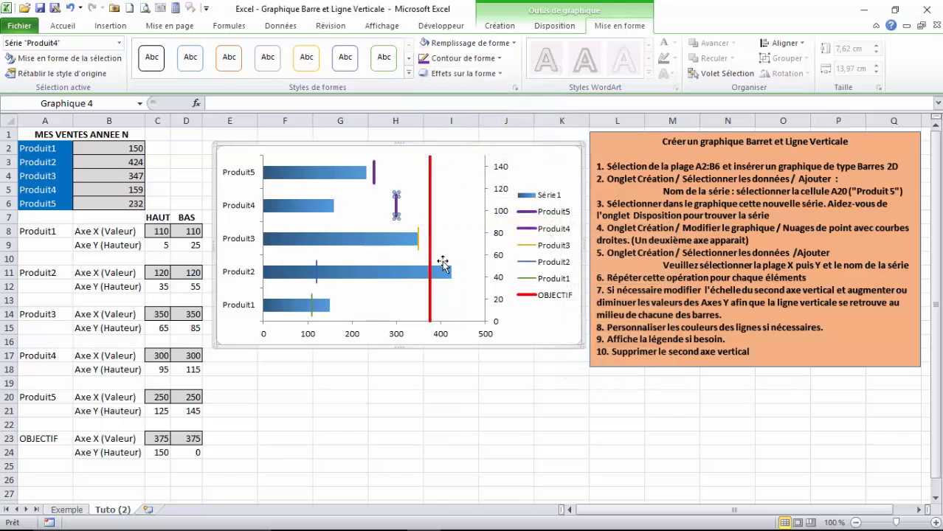
Step: Format the Produit3 comparison line in the standard purple with a 3 pt weight
left_click(417, 237)
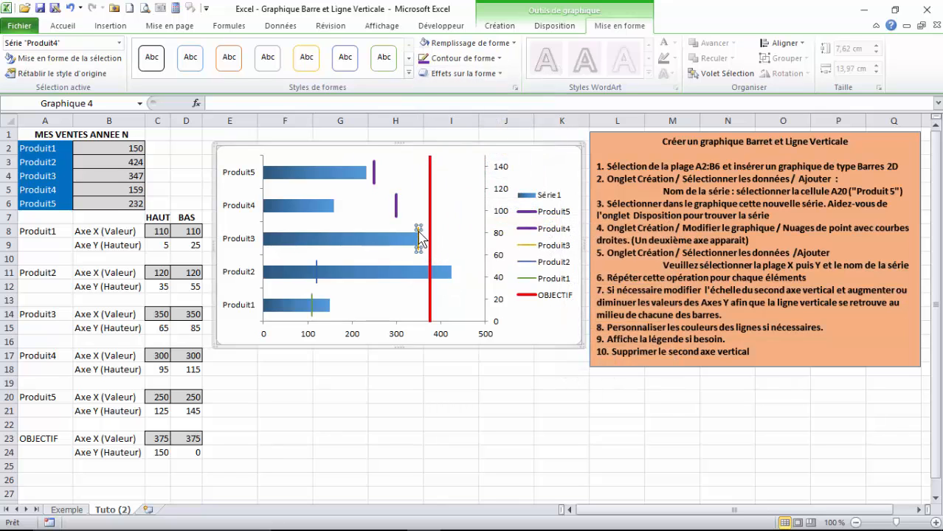
left_click(499, 59)
left_click(529, 175)
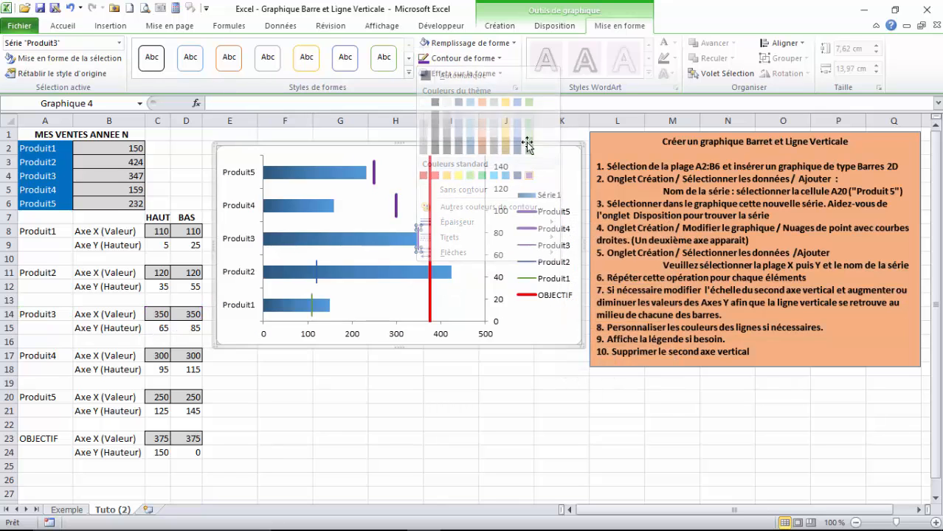
left_click(488, 57)
mouse_move(456, 225)
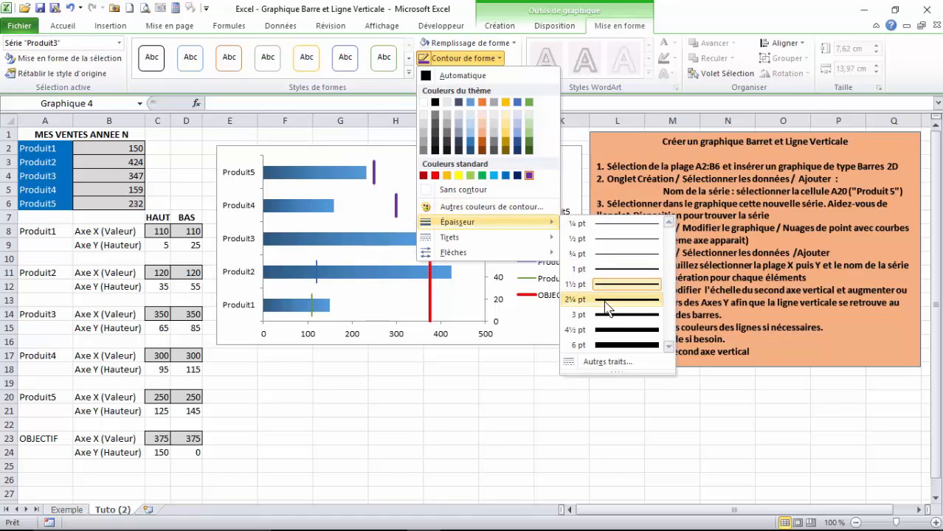
left_click(610, 314)
Step: Format the Produit2 comparison line in the standard purple with a 3 pt weight
left_click(316, 271)
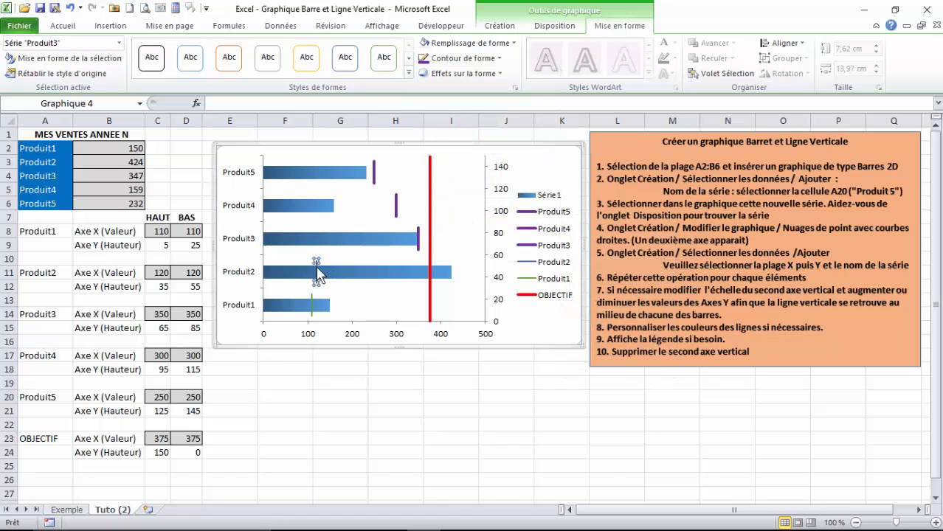
left_click(490, 57)
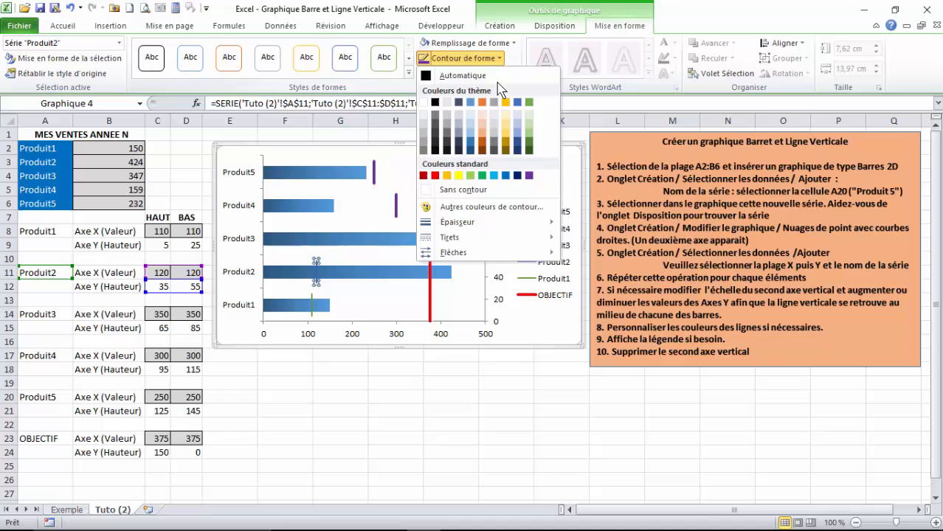
left_click(528, 175)
left_click(483, 59)
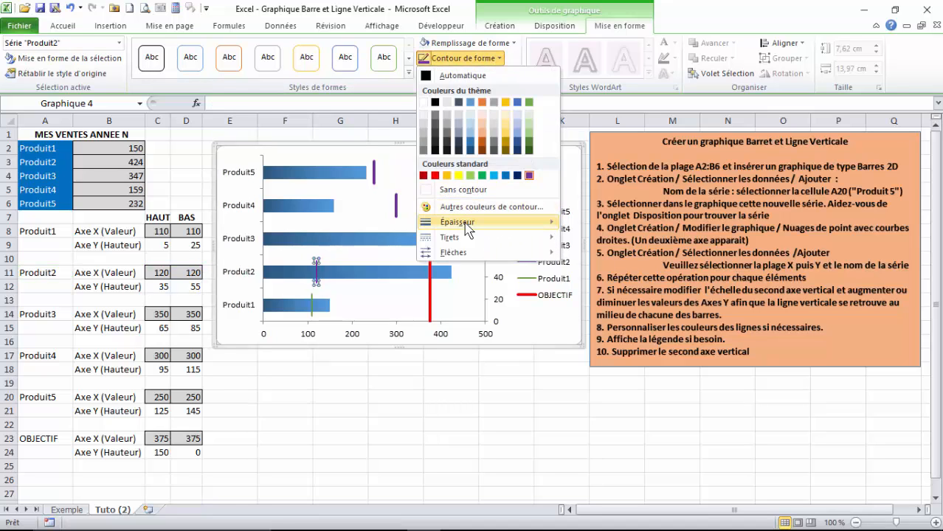
mouse_move(472, 222)
left_click(620, 314)
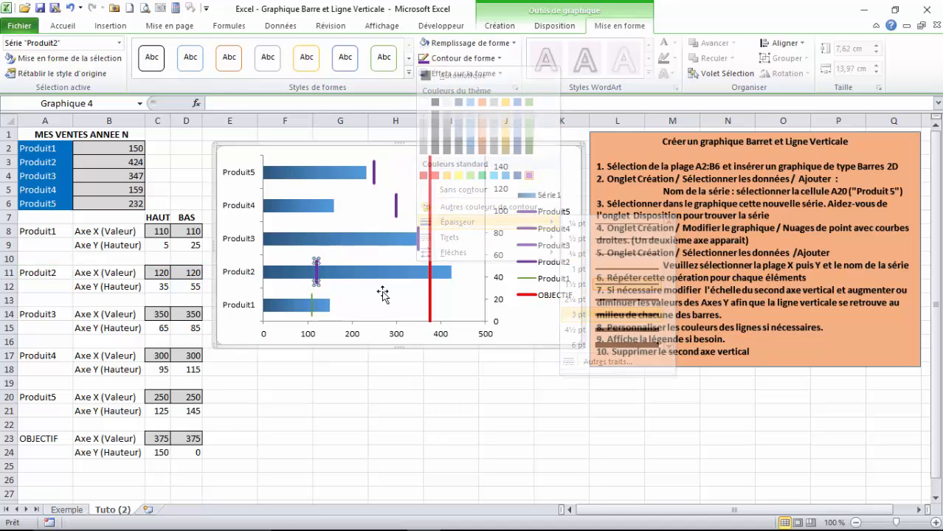
Step: Format the Produit1 comparison line in the standard purple with a 3 pt weight and deselect the chart
left_click(312, 303)
left_click(497, 59)
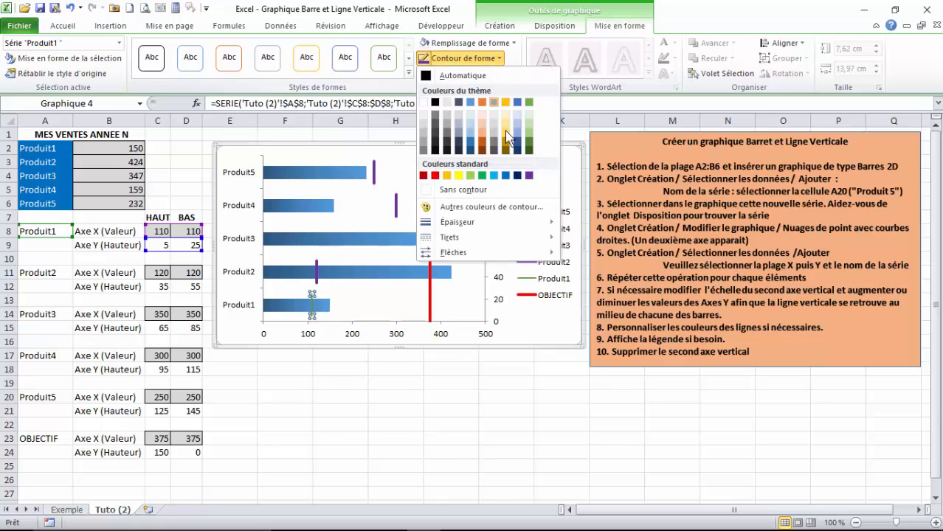
left_click(529, 175)
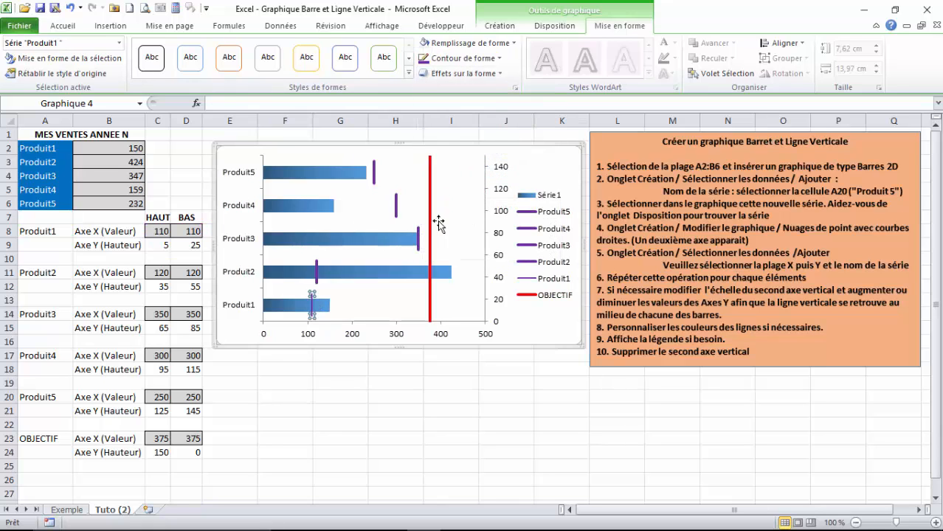
left_click(496, 58)
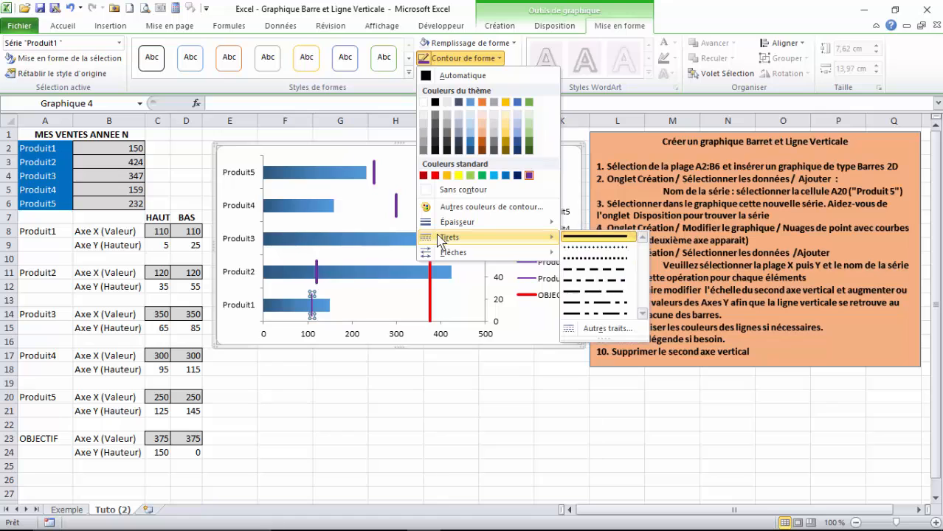
left_click(617, 317)
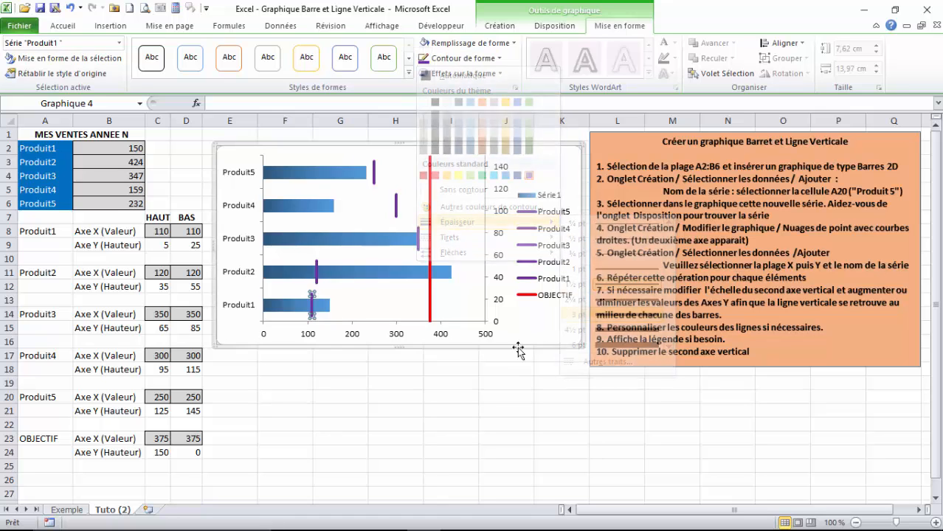
left_click(509, 373)
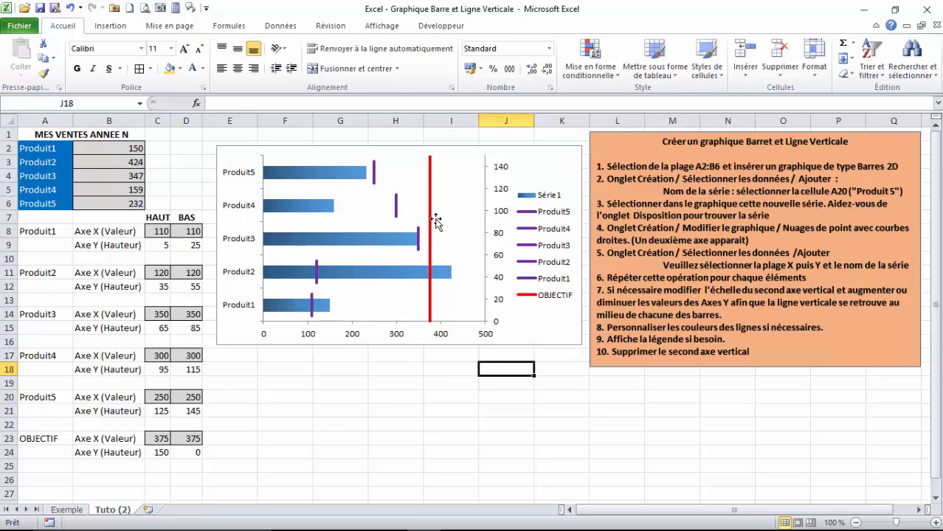
Step: Set both OBJECTIF X-axis values, in C23 and D23, to 250
left_click_drag(163, 440, 195, 442)
type("250")
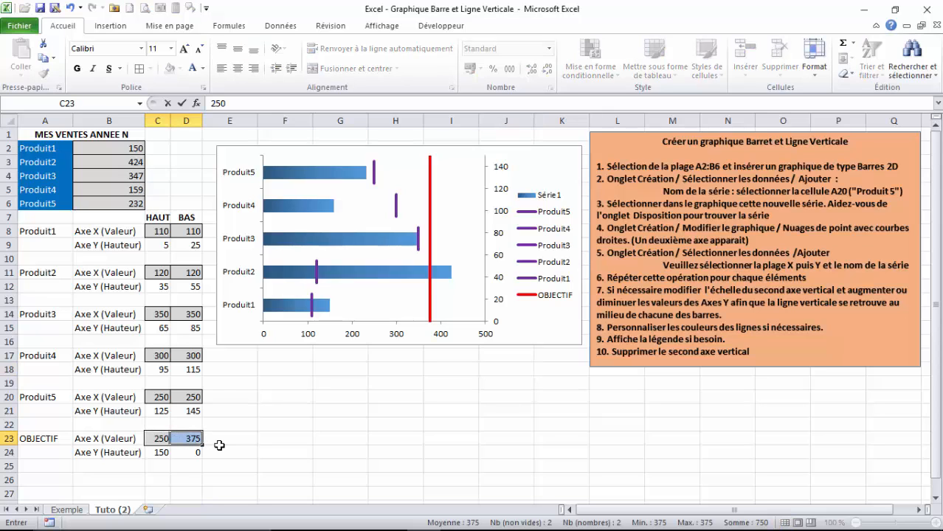
key("Return")
type("250")
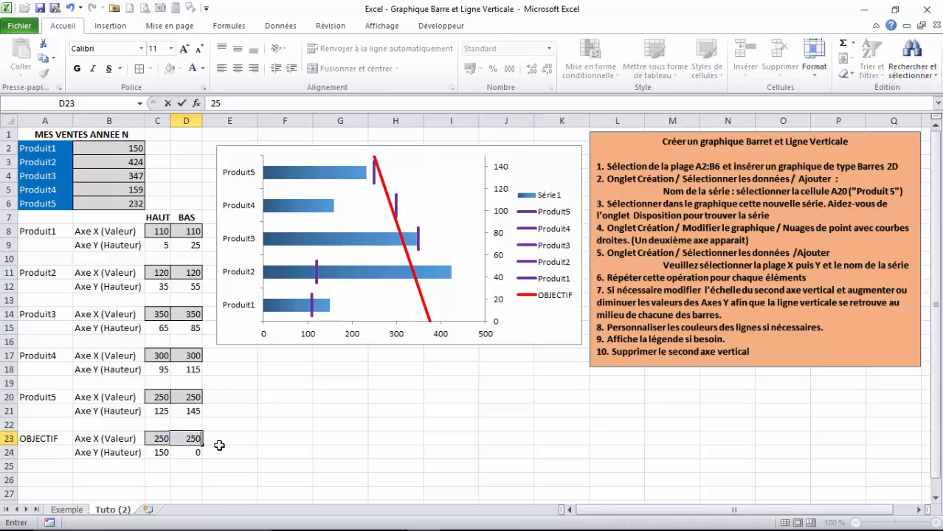
key("Return")
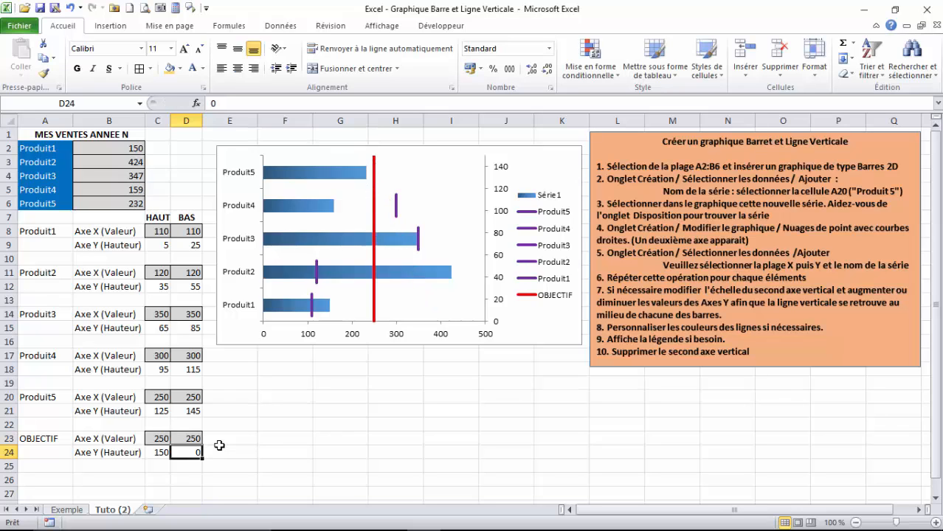
left_click(155, 435)
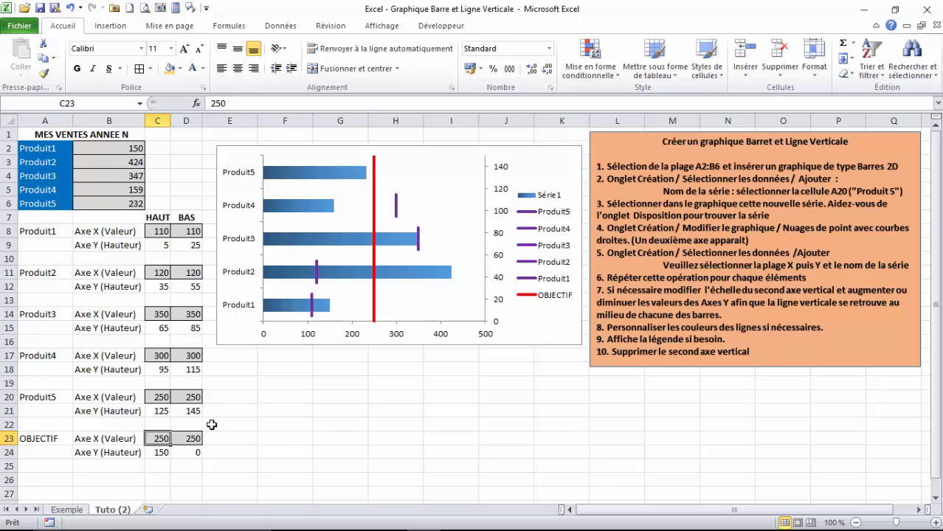
left_click(163, 231)
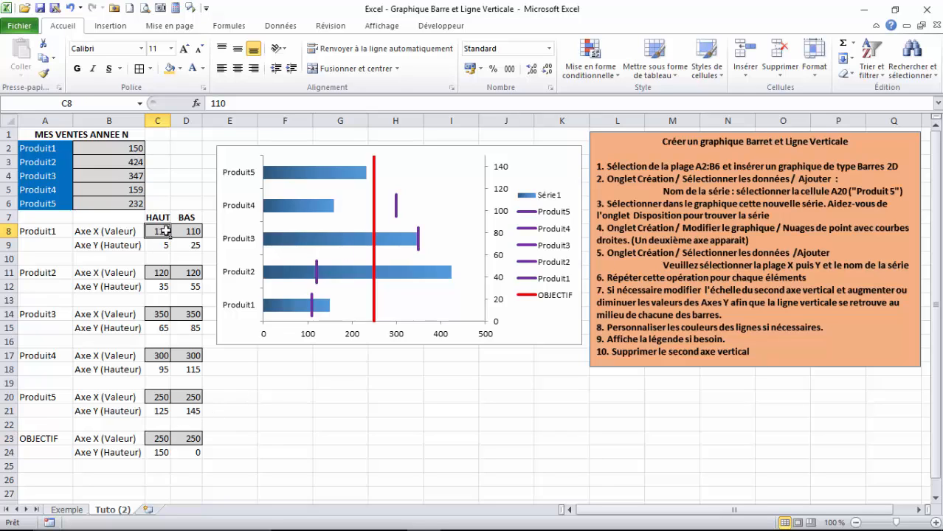
left_click(191, 231)
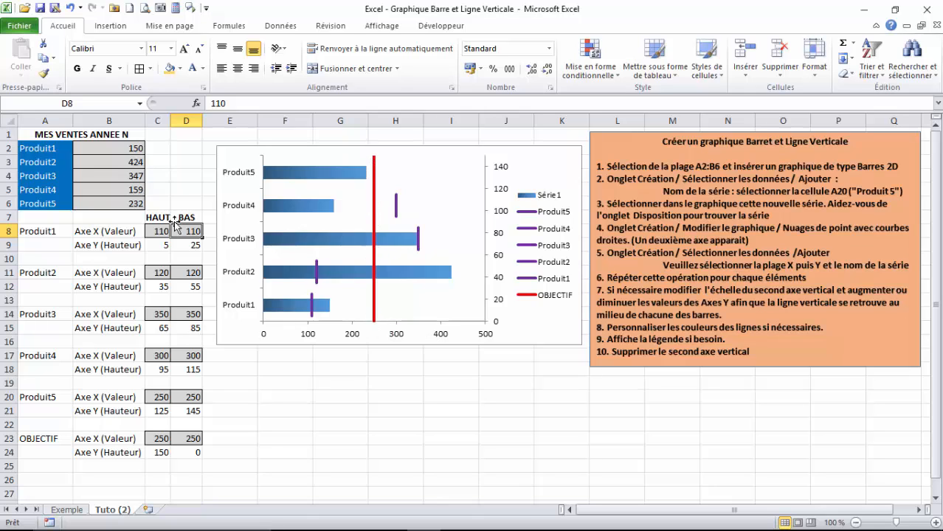
left_click(189, 438)
left_click(160, 438)
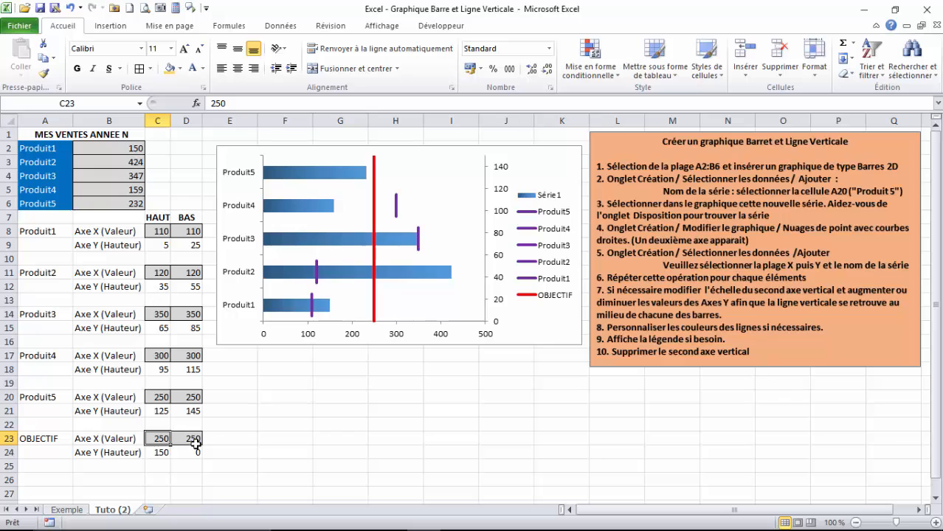
Step: Link the OBJECTIF BAS value in D23 to its HAUT value with =C23, and set C23 to 300
left_click(192, 439)
type("=")
left_click(150, 438)
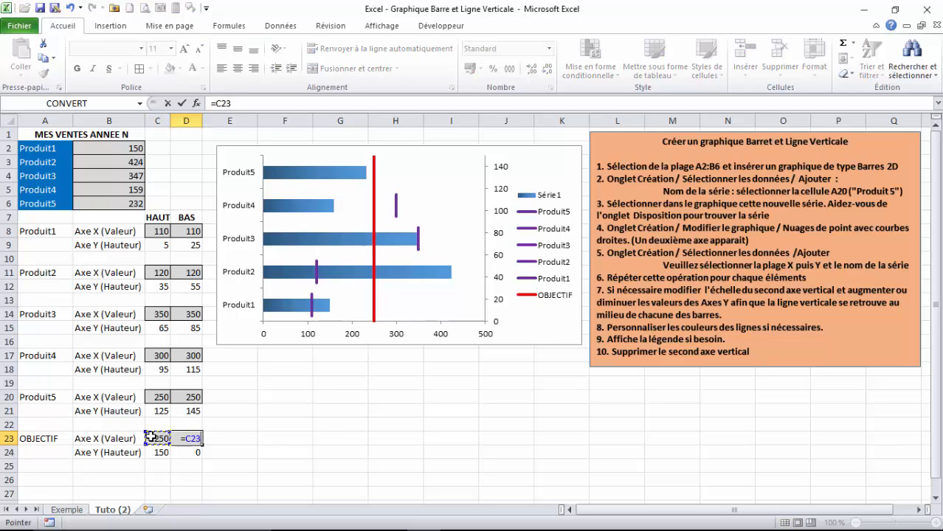
key("Return")
left_click(159, 438)
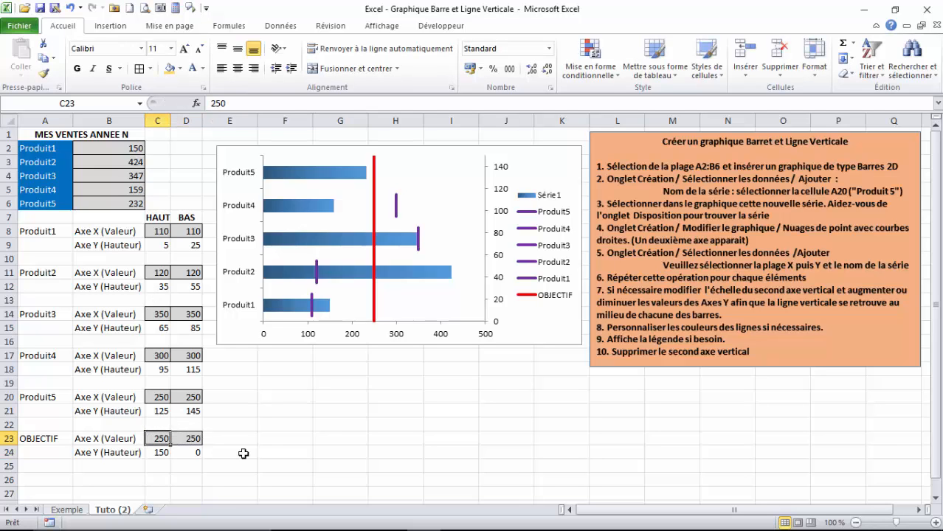
type("300")
key("Return")
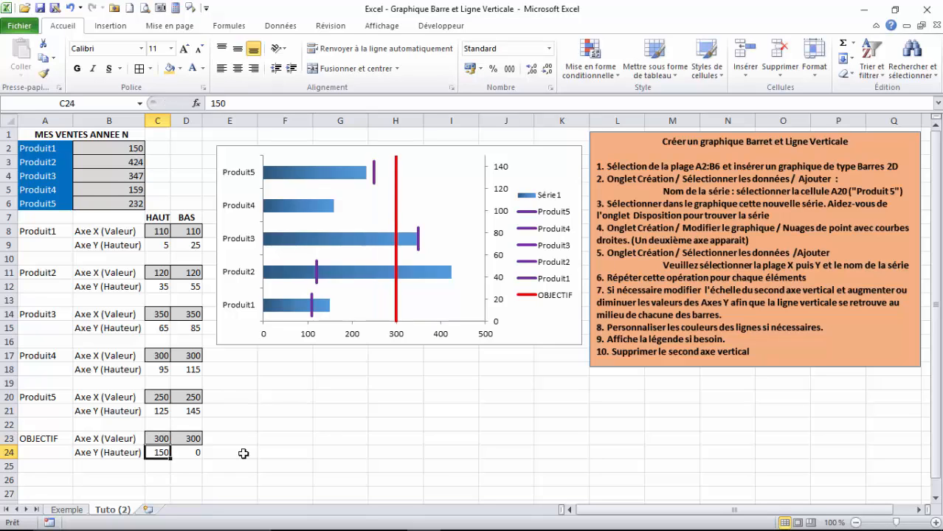
Step: Link the BAS X values of Produit5 and Produit4 to their HAUT values with =C20 in D20 and =C17 in D17
left_click(198, 396)
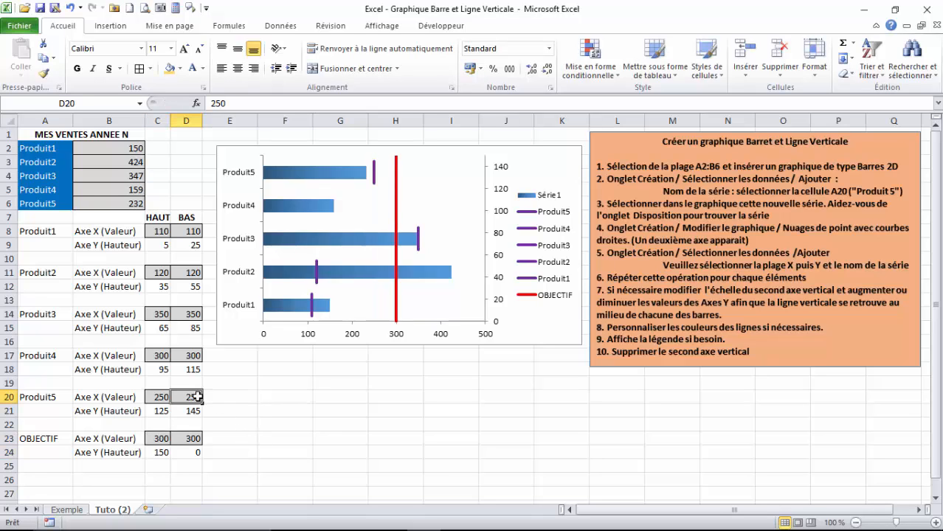
type("=")
left_click(161, 397)
key("Return")
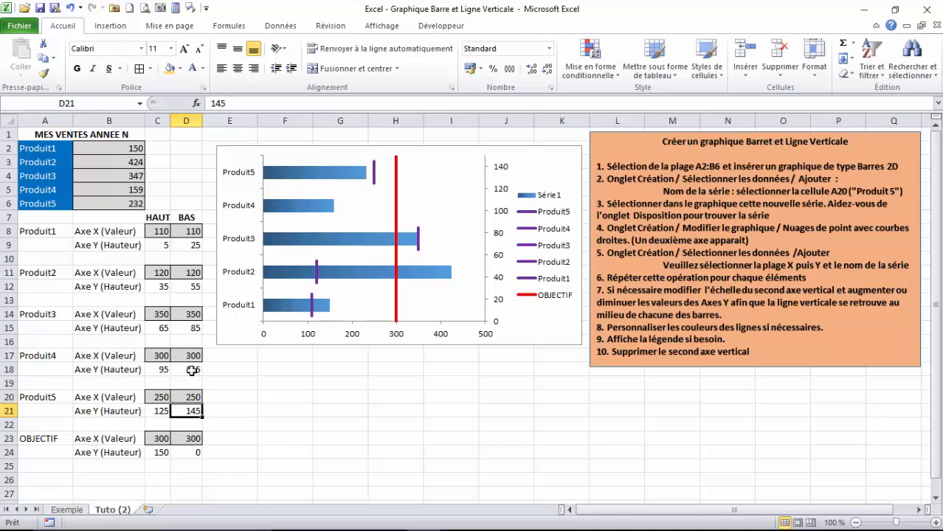
left_click(193, 356)
type("=")
left_click(161, 357)
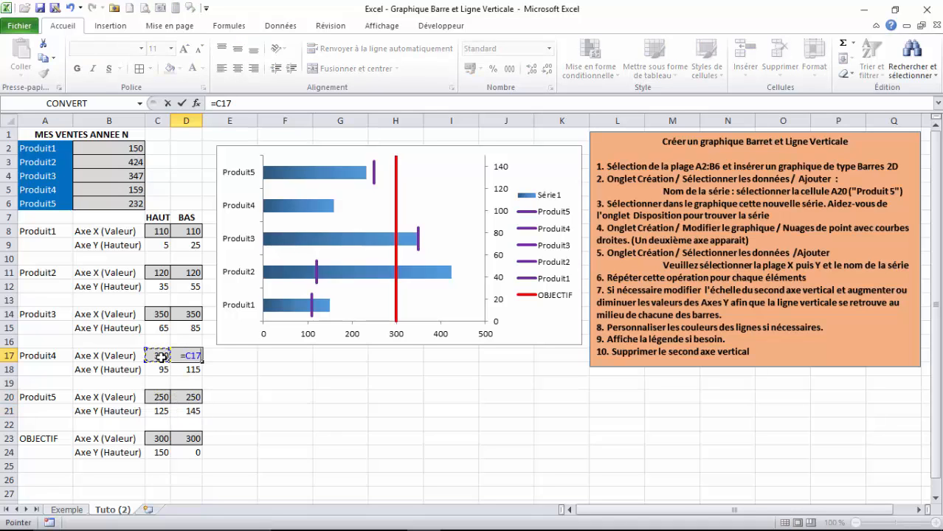
key("Return")
Step: Link the BAS X values of Produit3 and Produit2 to their HAUT values with =C14 in D14 and =C11 in D11
left_click(190, 314)
type("=")
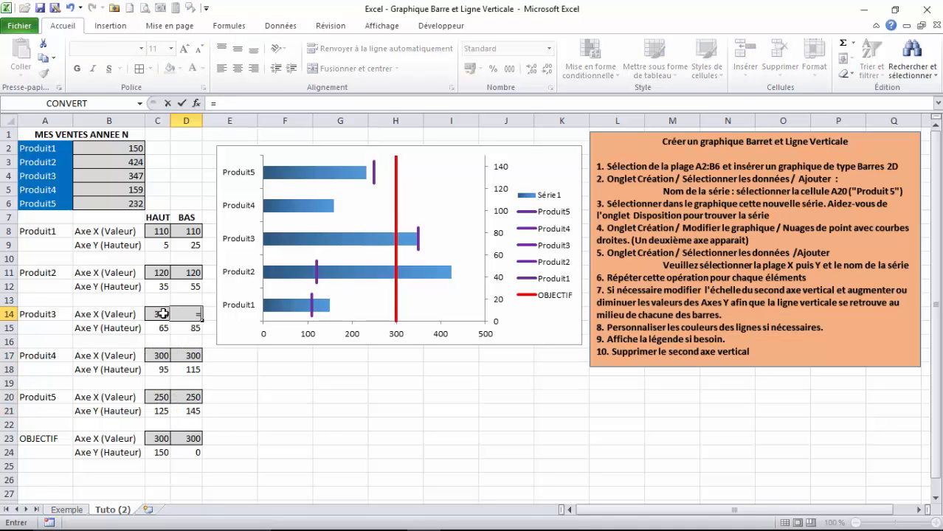
left_click(162, 313)
key("Return")
left_click(191, 272)
type("=")
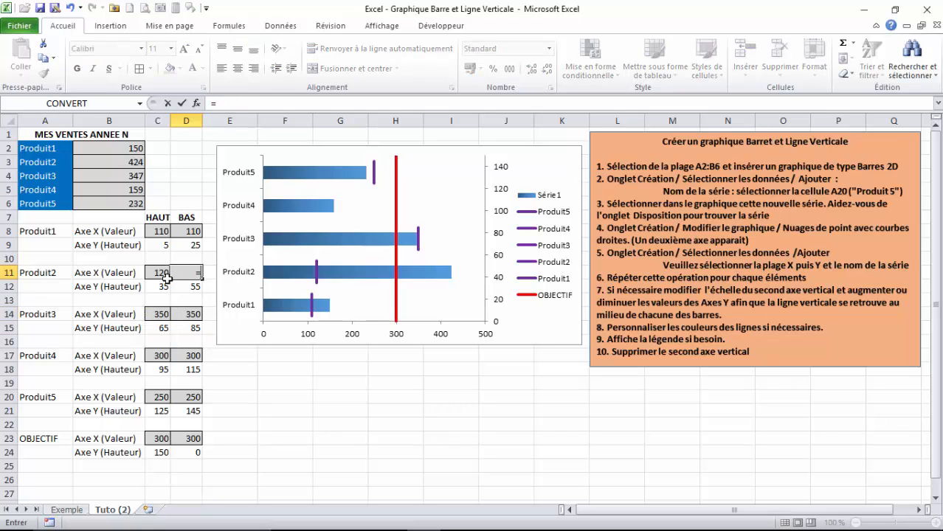
left_click(164, 273)
key("Return")
Step: Link the Produit1 BAS X value in D8 to its HAUT value with =C8
left_click(188, 231)
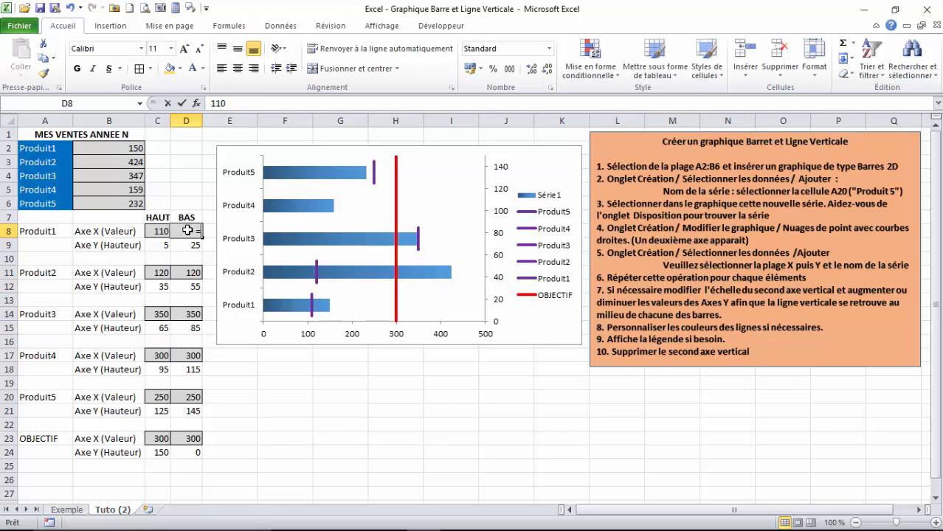
type("=")
left_click(156, 231)
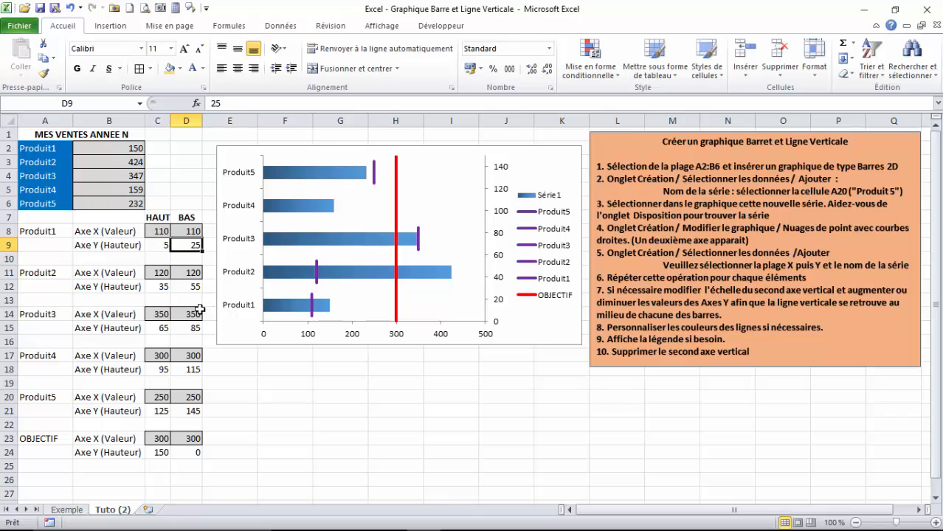
left_click(292, 478)
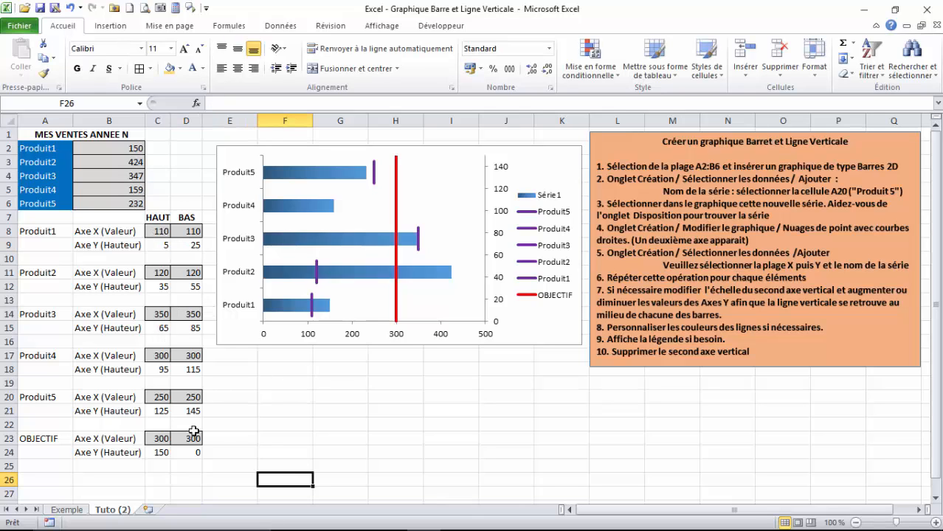
left_click_drag(158, 231, 158, 438)
left_click(158, 217)
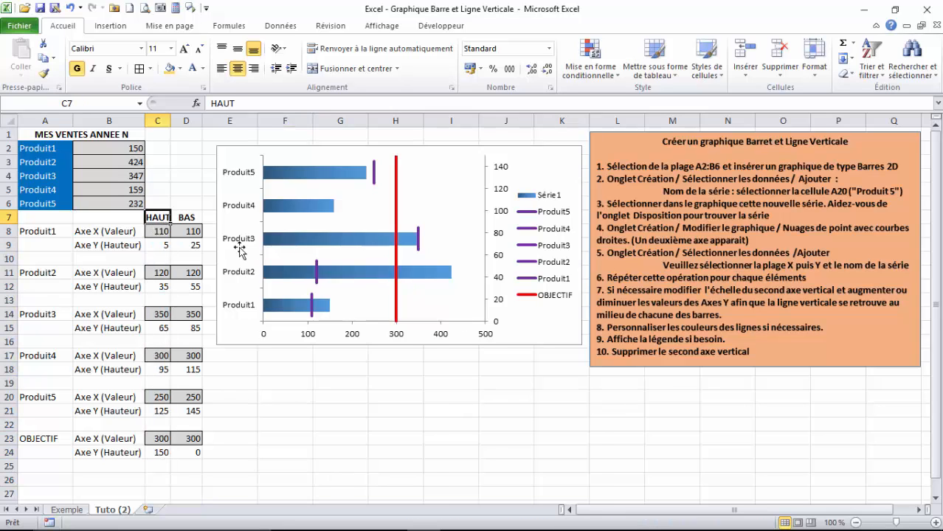
Step: Set the Produit1 HAUT X value in C8 to 100
left_click(190, 218)
left_click(189, 232)
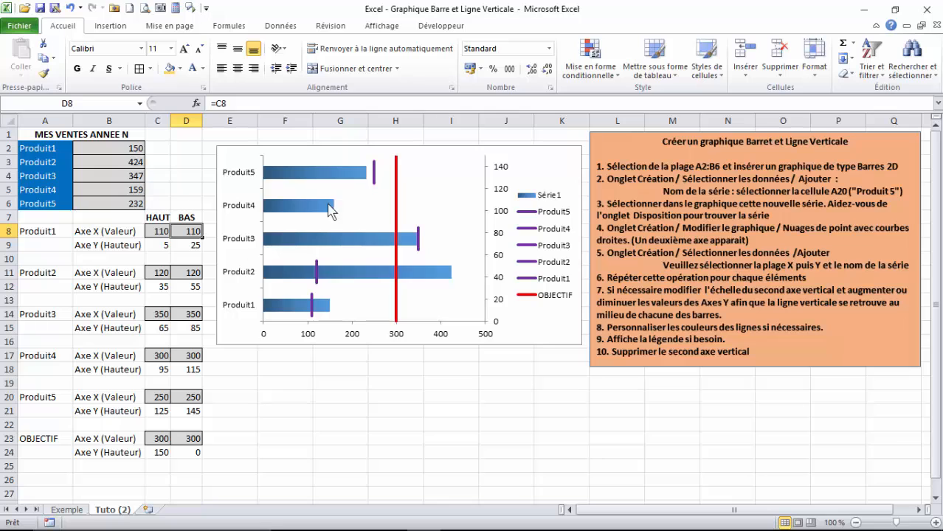
left_click(163, 230)
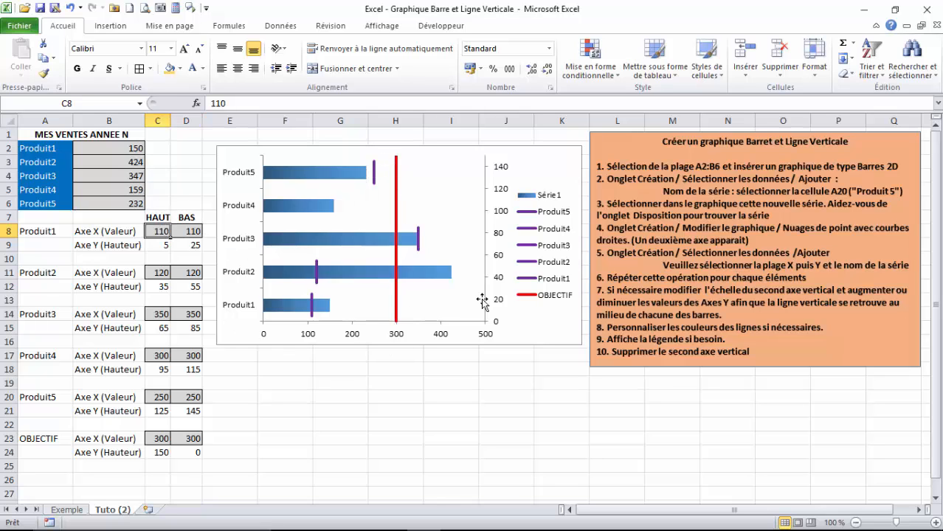
type("100")
key("Return")
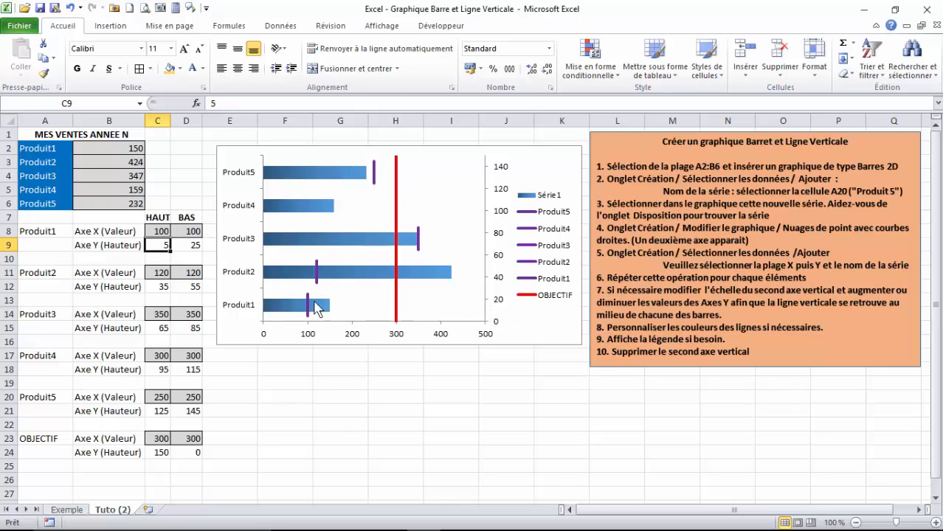
left_click(160, 232)
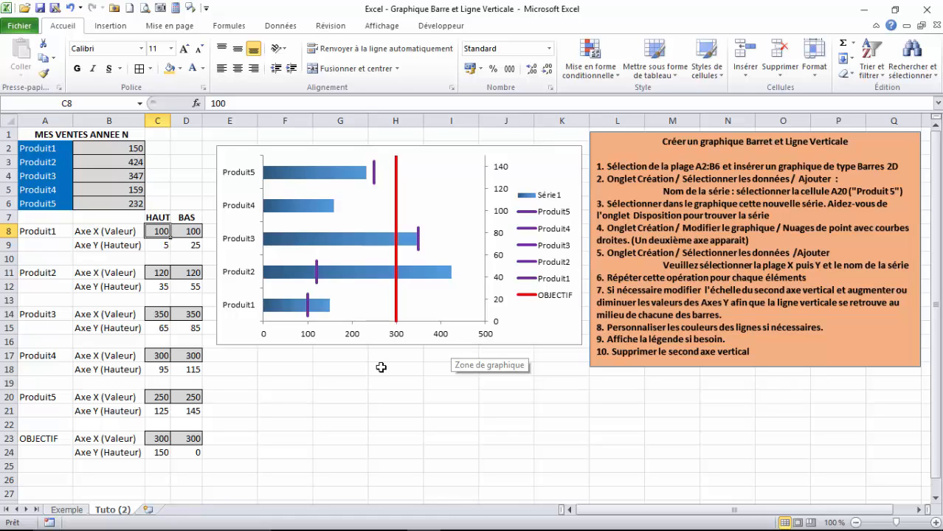
Step: Set the OBJECTIF HAUT X value in C23 to 400
left_click(160, 438)
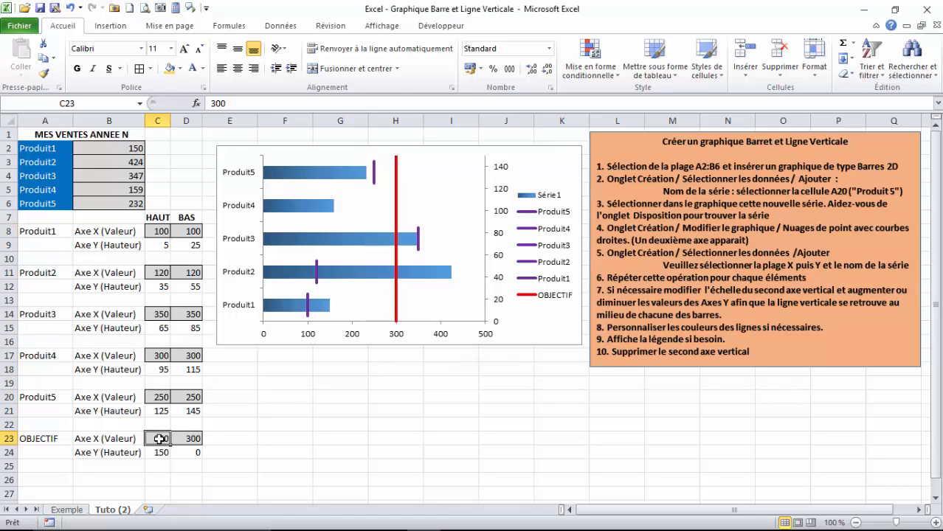
type("40")
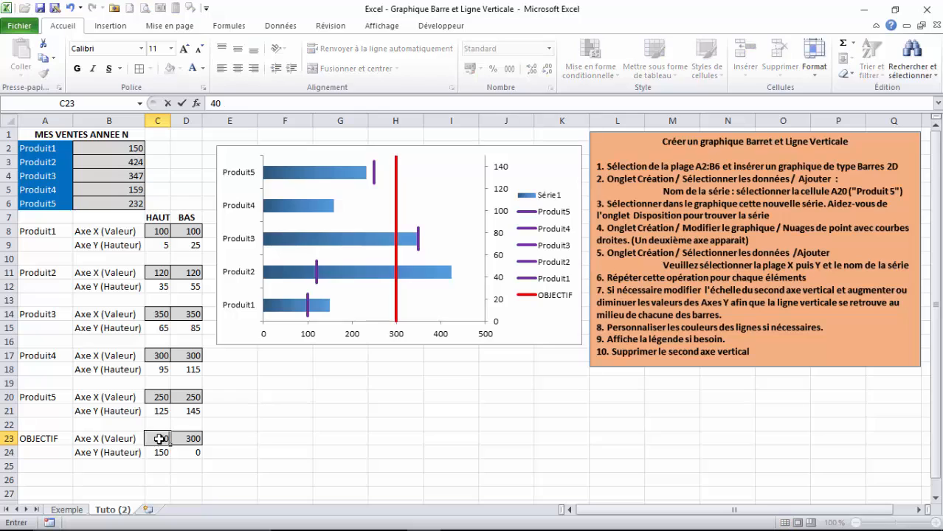
type("0")
key("Return")
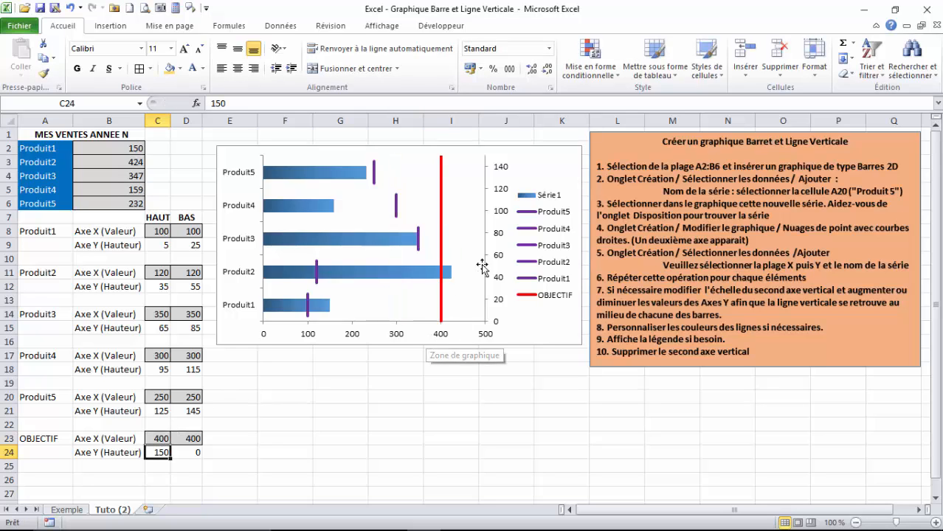
Step: Delete the legend from the chart
left_click(547, 203)
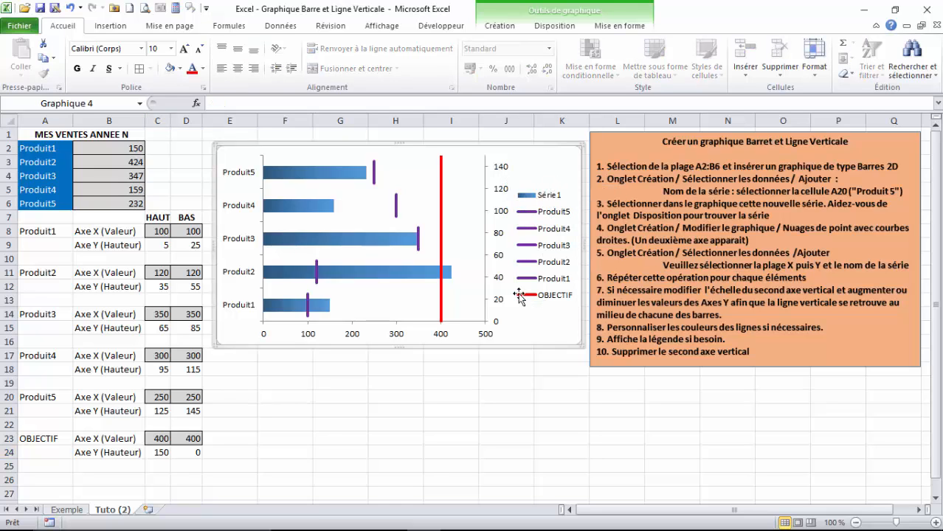
left_click(552, 201)
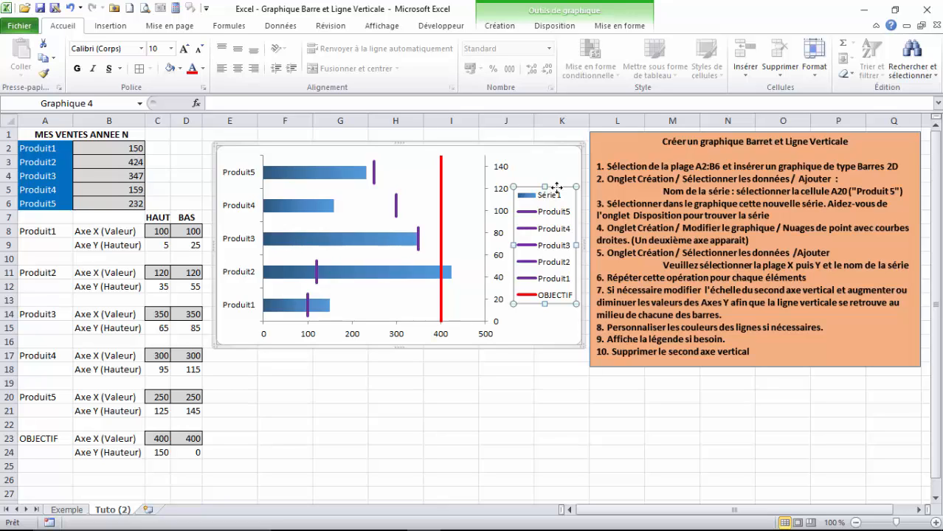
key("Delete")
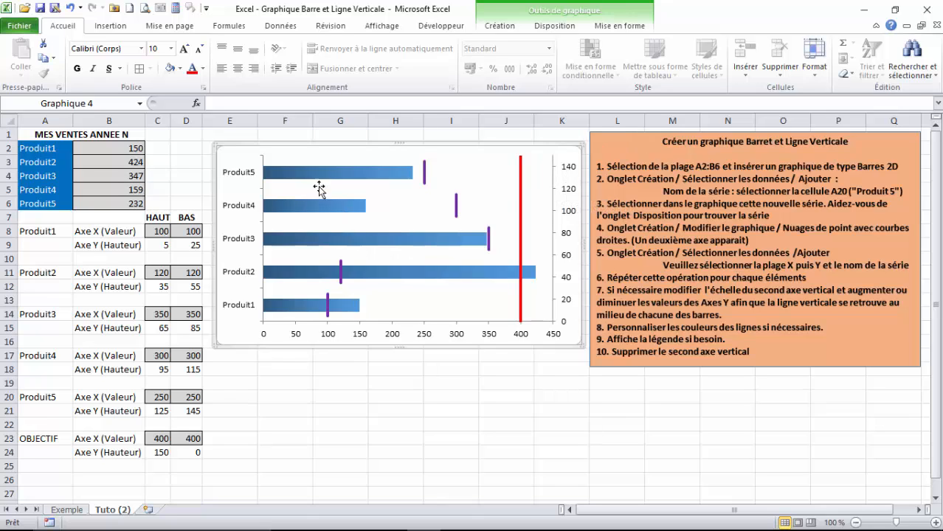
Step: Make the labels of the product axis and the horizontal value axis bold, and delete the secondary vertical axis
left_click(238, 178)
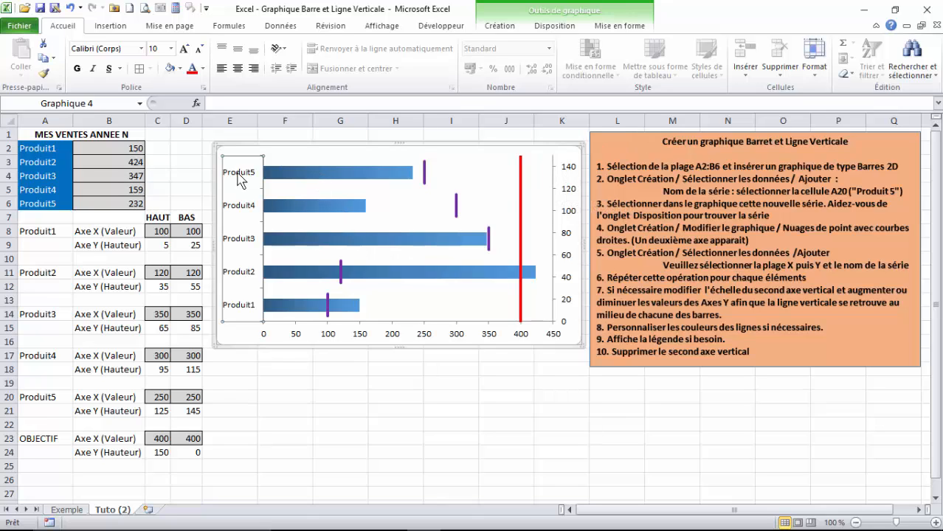
left_click(76, 68)
left_click(391, 338)
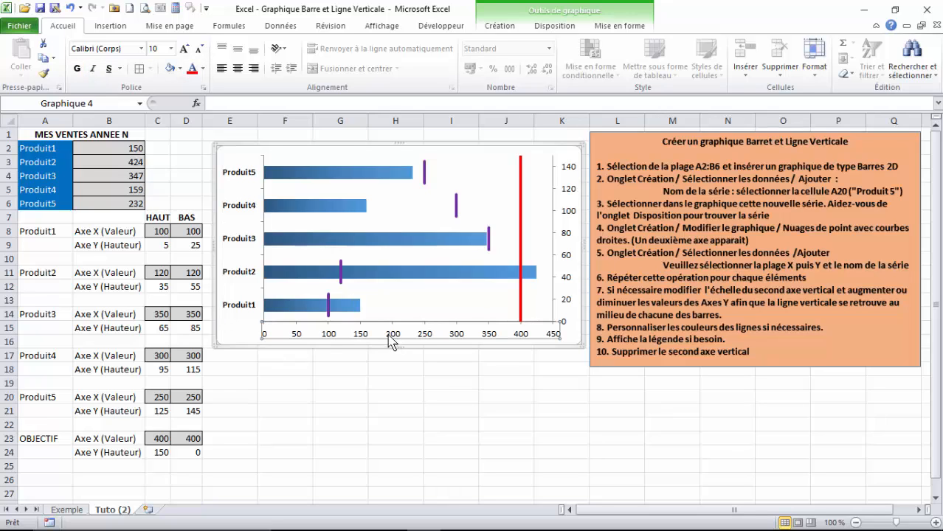
left_click(77, 68)
left_click(563, 193)
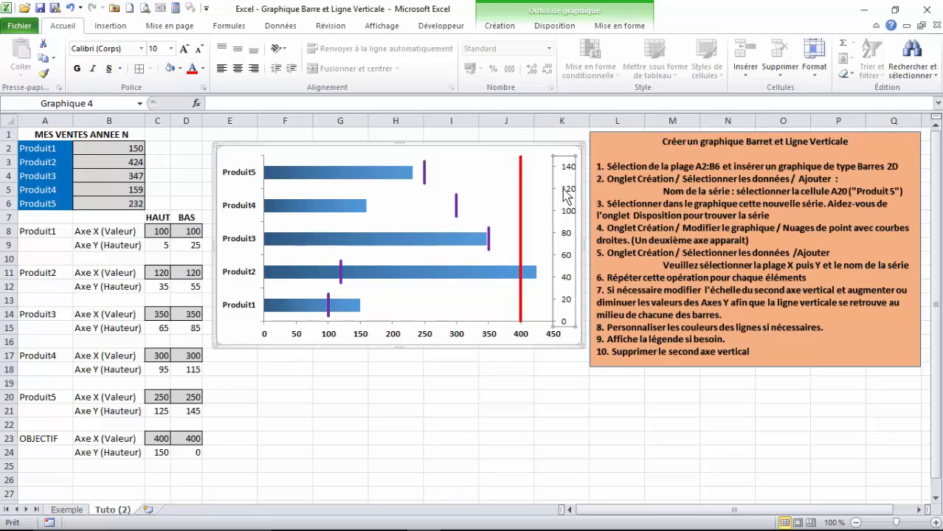
key("Delete")
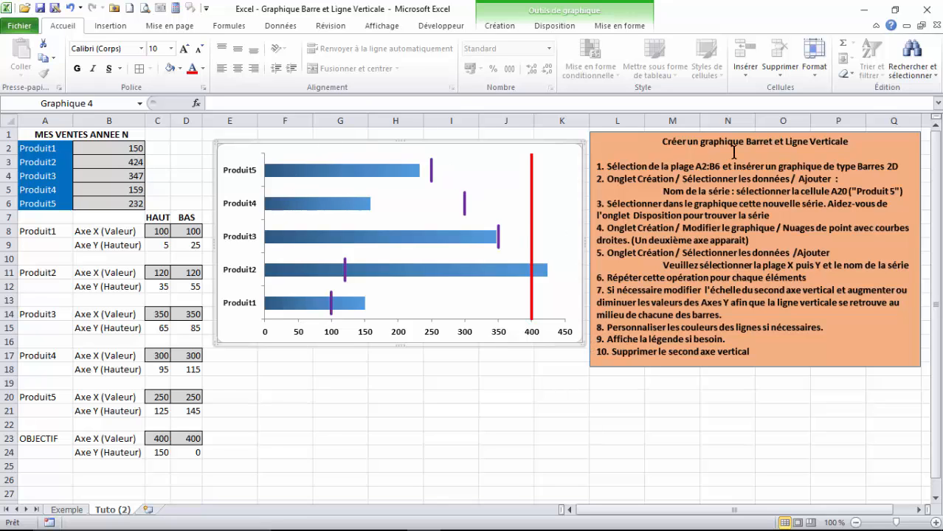
Step: Shift the instruction text box away from the chart and enlarge the chart to about 8.53 cm high by 15.43 cm wide
left_click(755, 132)
left_click_drag(770, 132, 806, 132)
left_click(552, 143)
left_click_drag(552, 144, 545, 140)
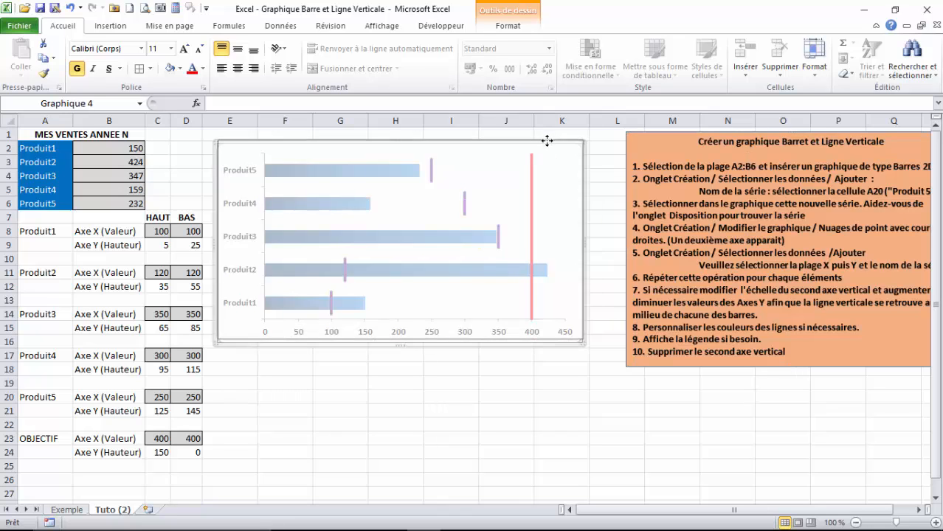
left_click_drag(587, 356, 619, 365)
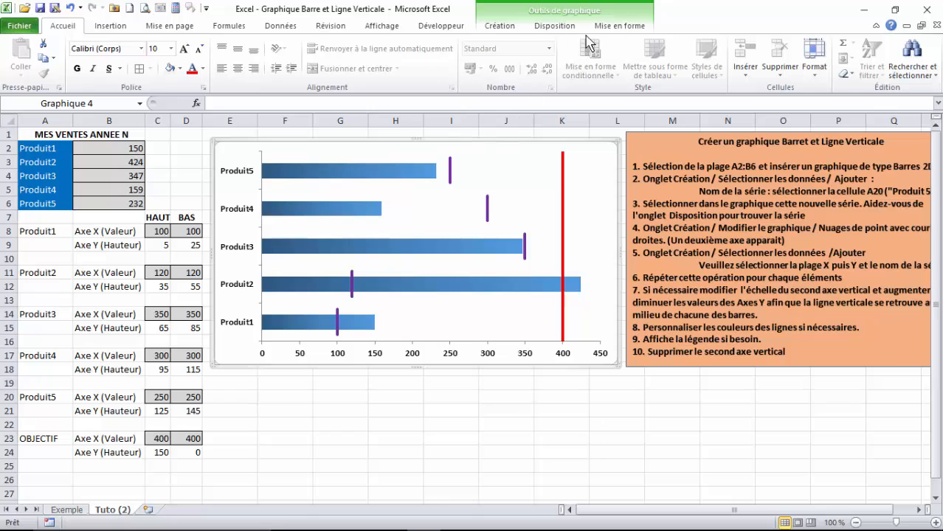
Step: Fill both the chart area and the plot area with the same light grey theme colour
left_click(620, 26)
left_click(489, 43)
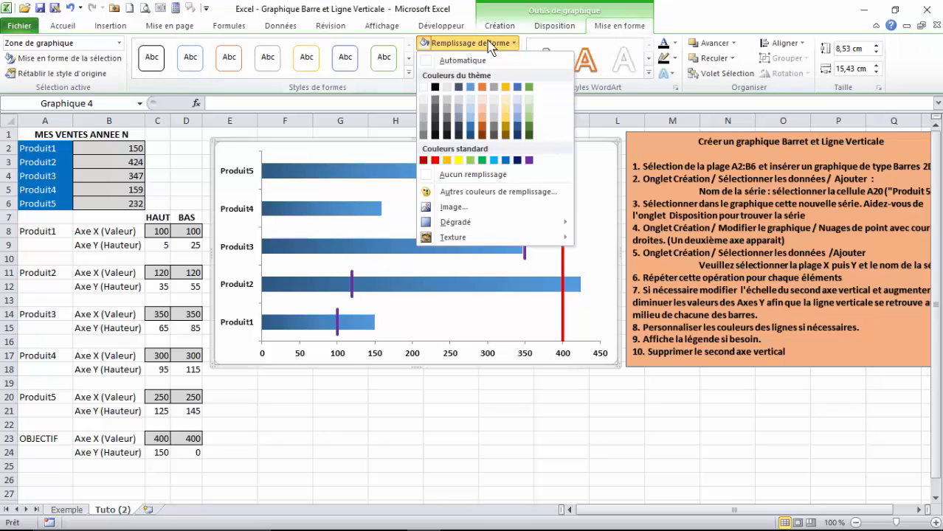
left_click(424, 114)
left_click(510, 162)
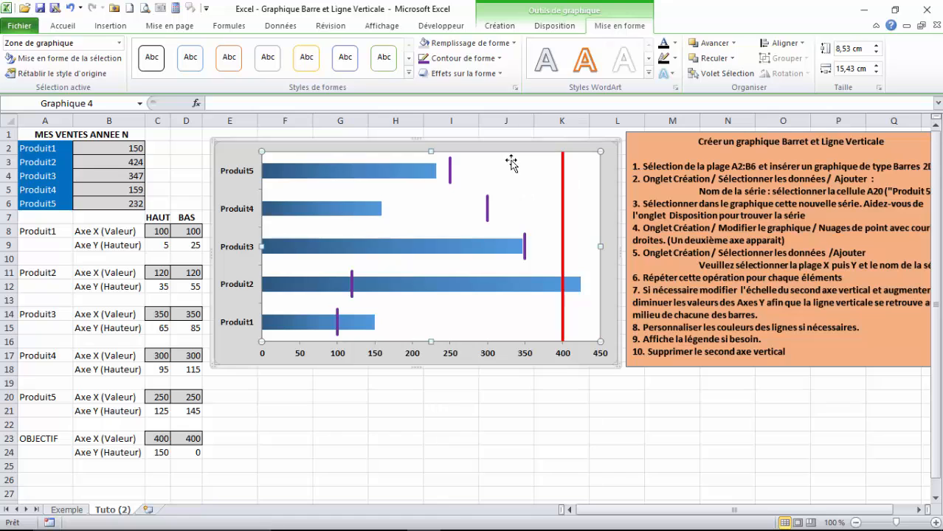
left_click(434, 44)
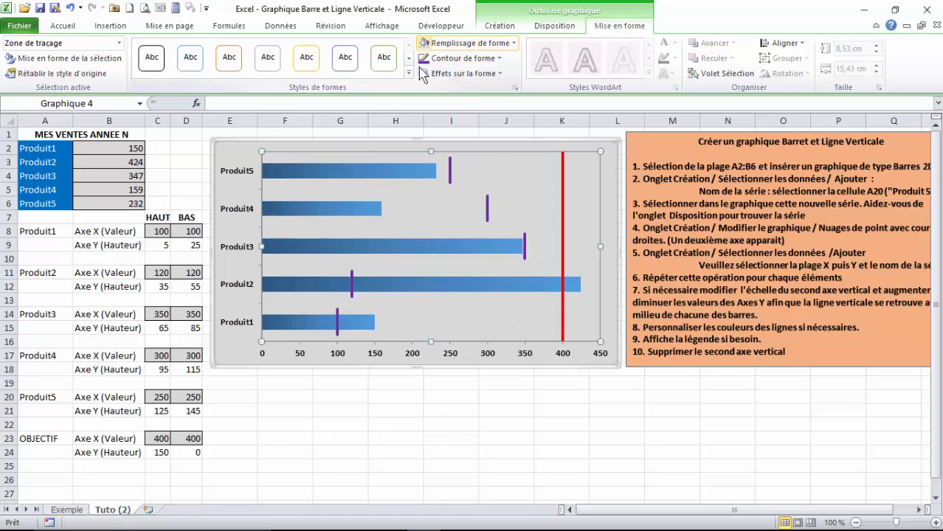
left_click(472, 424)
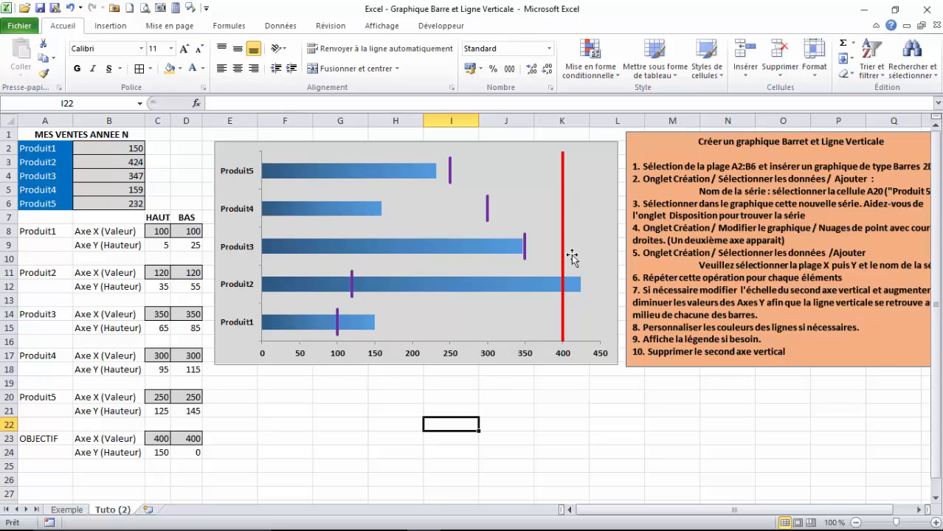
left_click(441, 143)
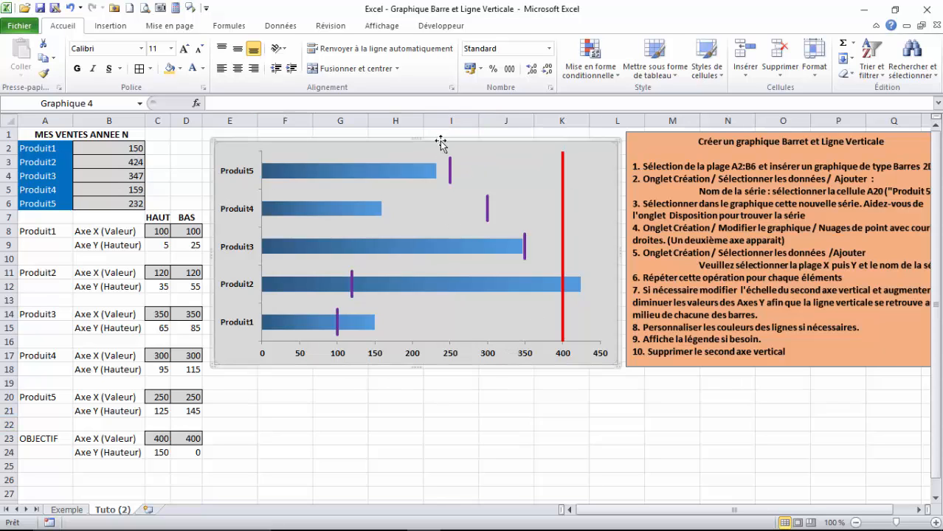
left_click(467, 396)
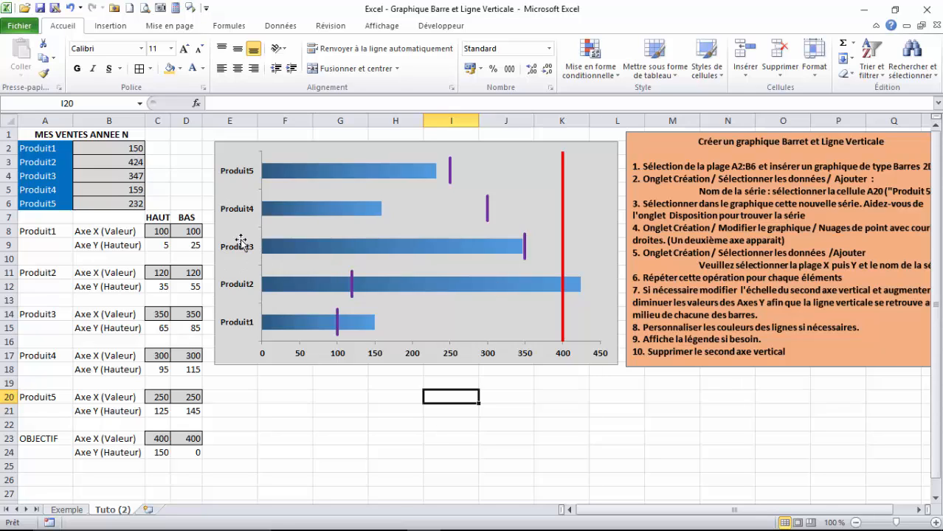
Step: Set the Produit3 HAUT X value in C14 to 325
left_click(160, 315)
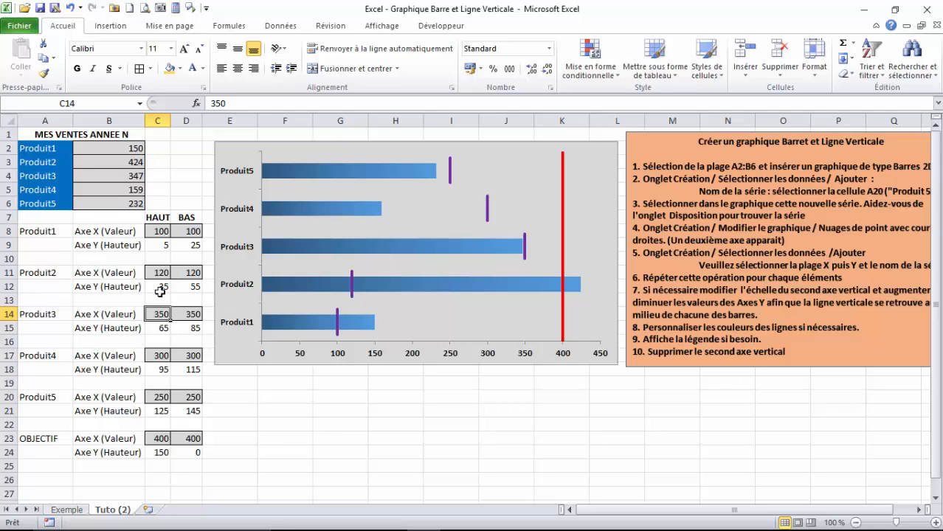
left_click_drag(157, 314, 189, 312)
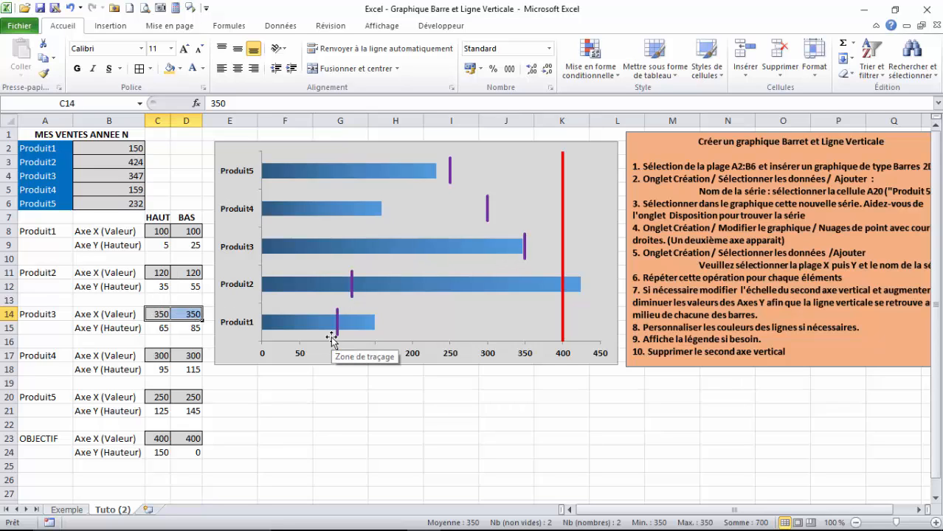
type("325")
key("Return")
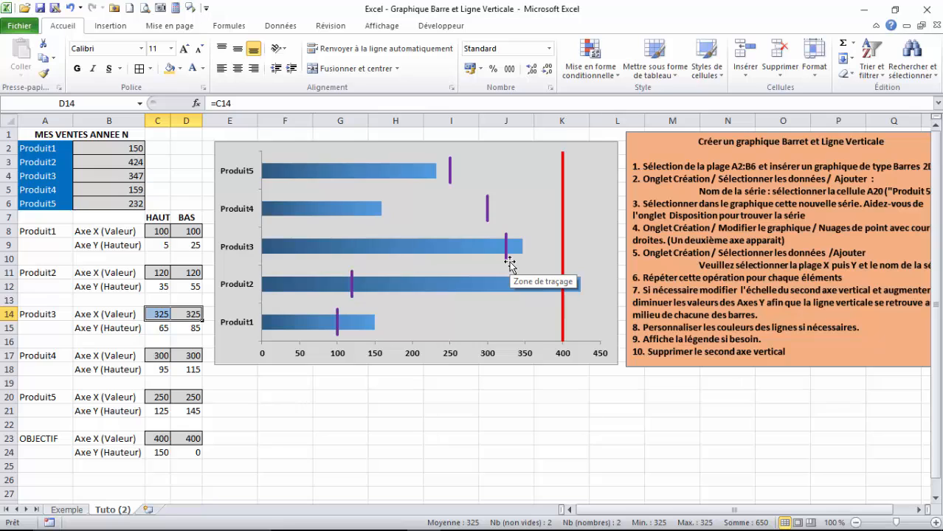
Step: Add a title above the chart reading "Comparaison Année N vs N-1"
left_click(478, 145)
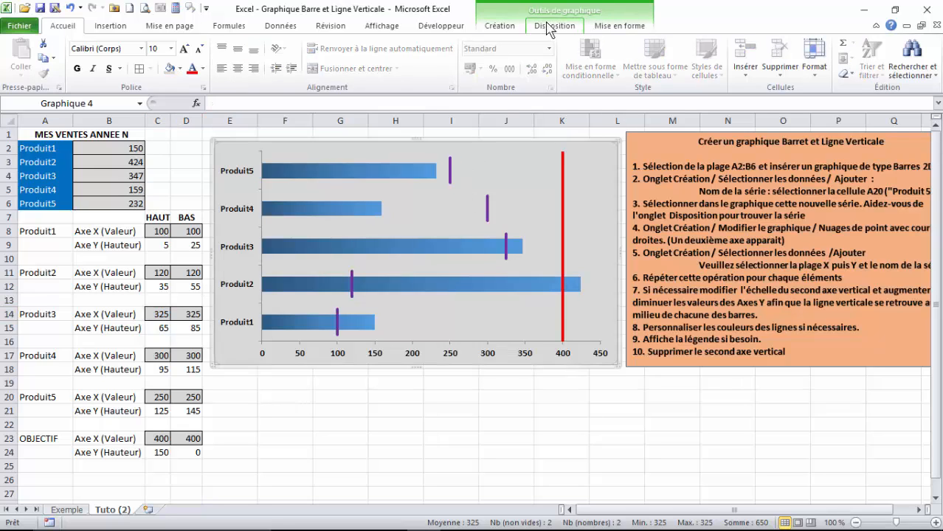
left_click(554, 28)
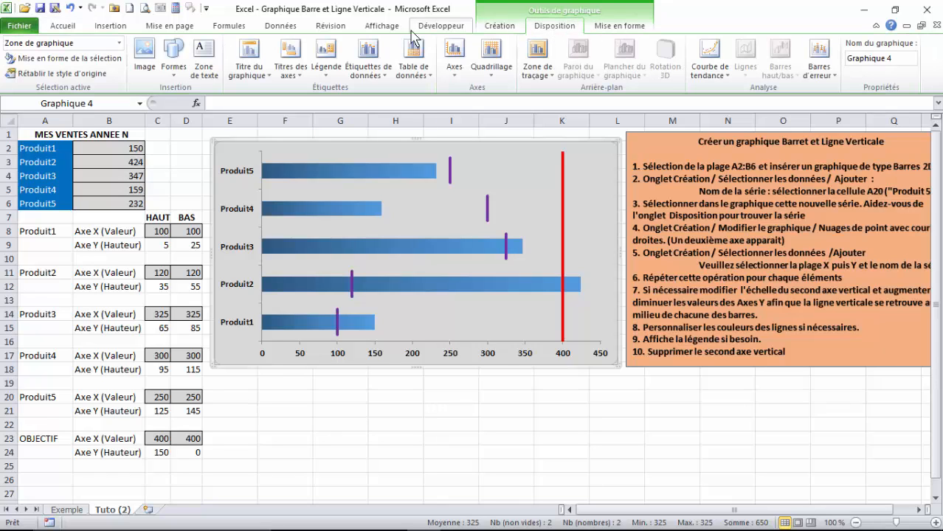
left_click(247, 72)
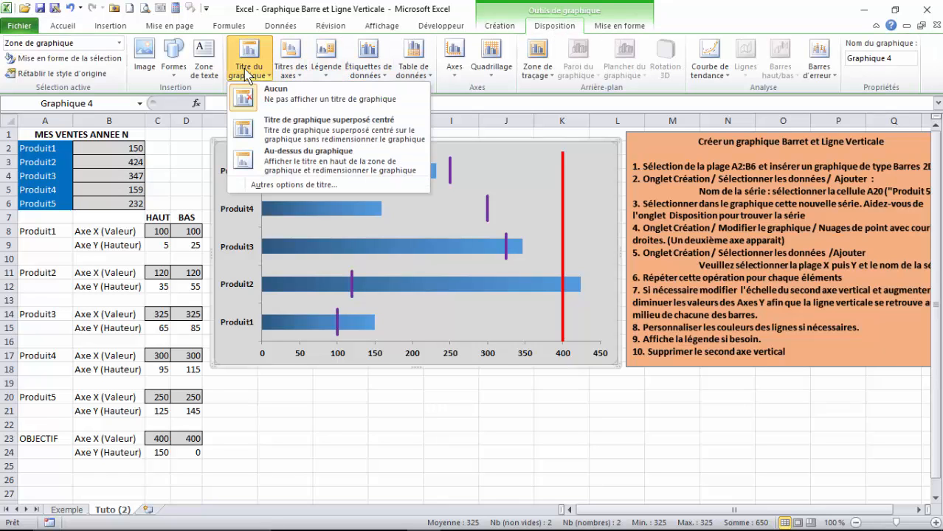
left_click(281, 159)
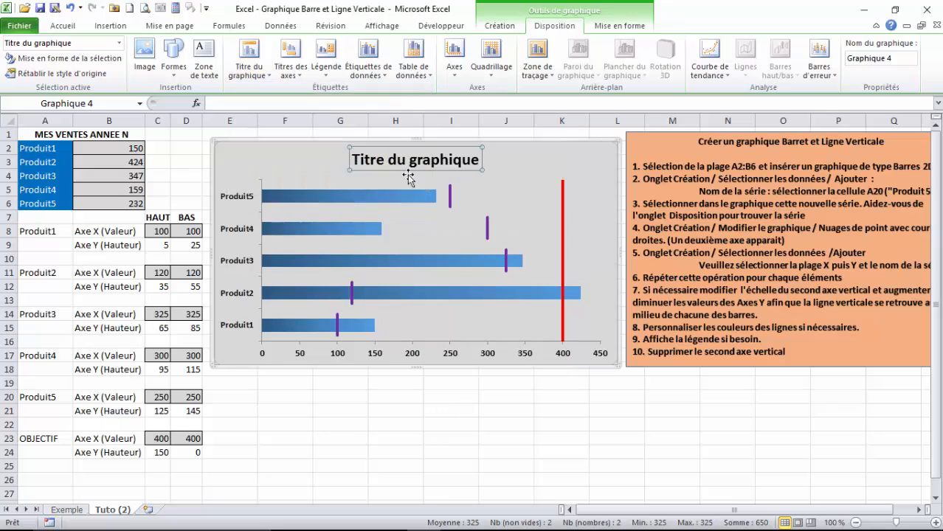
type("Comparaison Année N vs N-1")
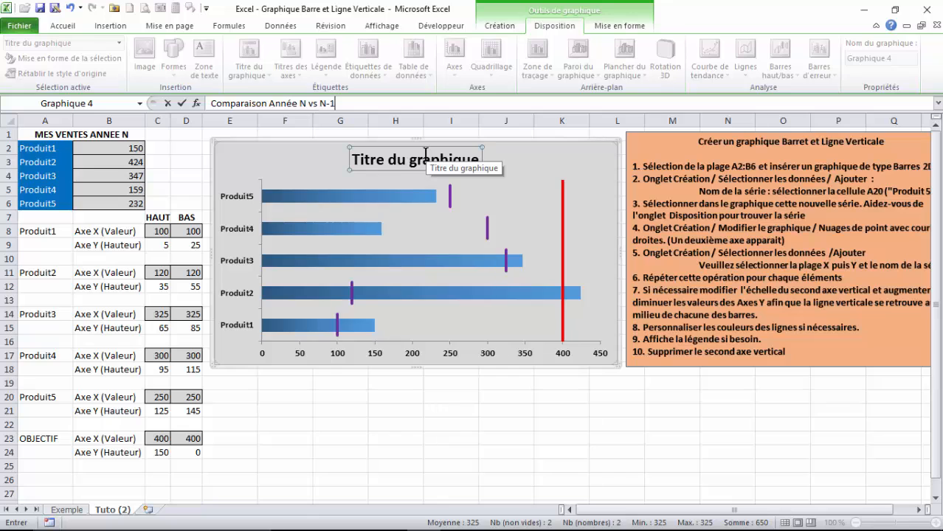
key("Return")
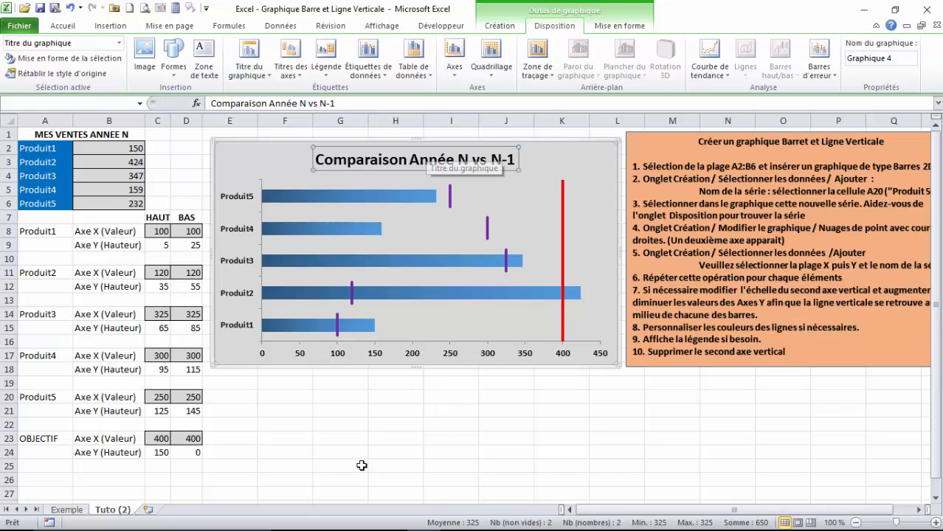
left_click(358, 422)
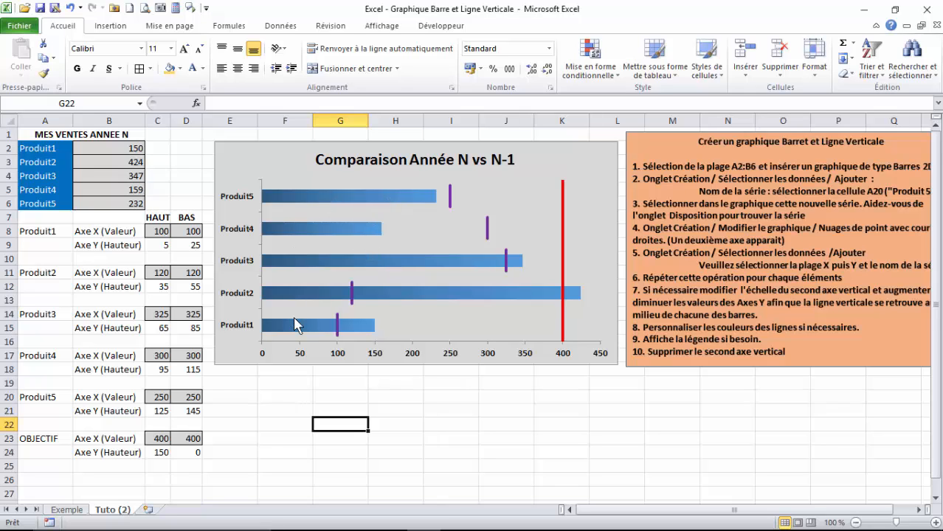
Step: Hide the gridlines of the worksheet
mouse_move(323, 205)
mouse_move(511, 263)
left_click(382, 25)
left_click(222, 68)
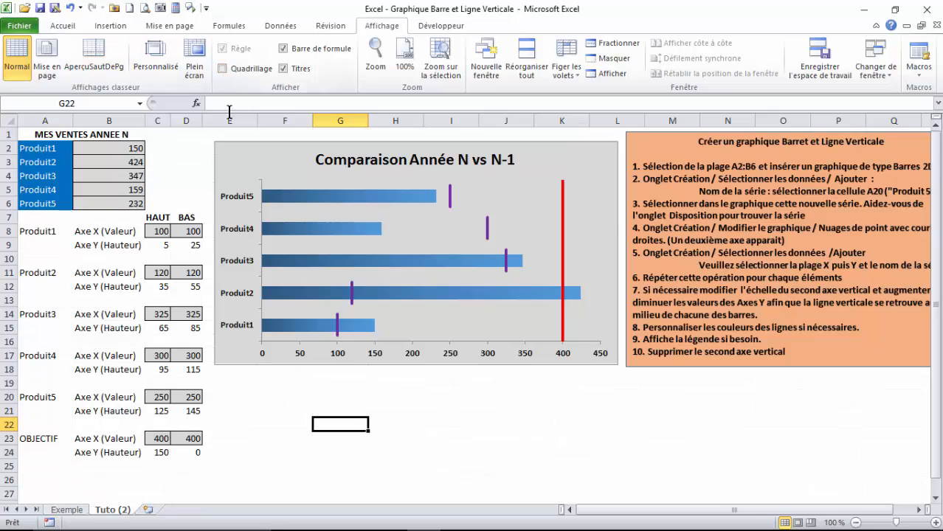
left_click(441, 429)
left_click(291, 399)
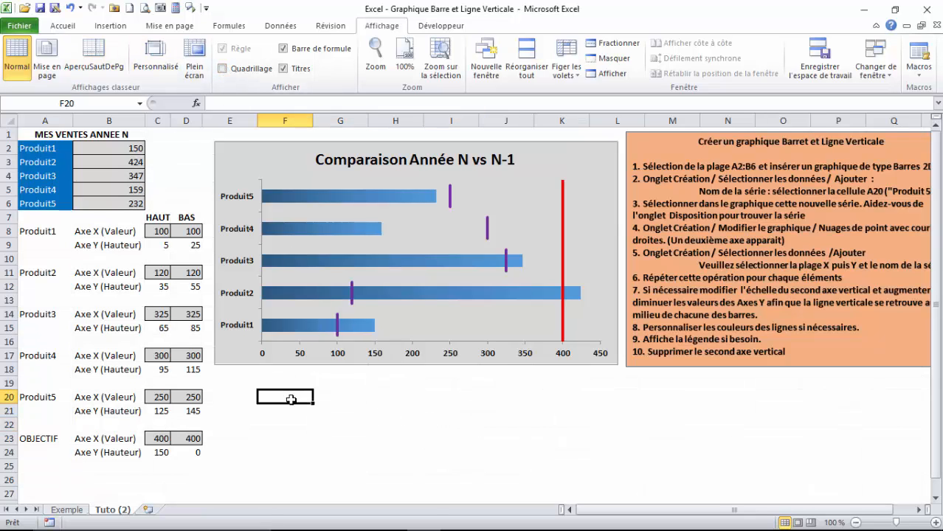